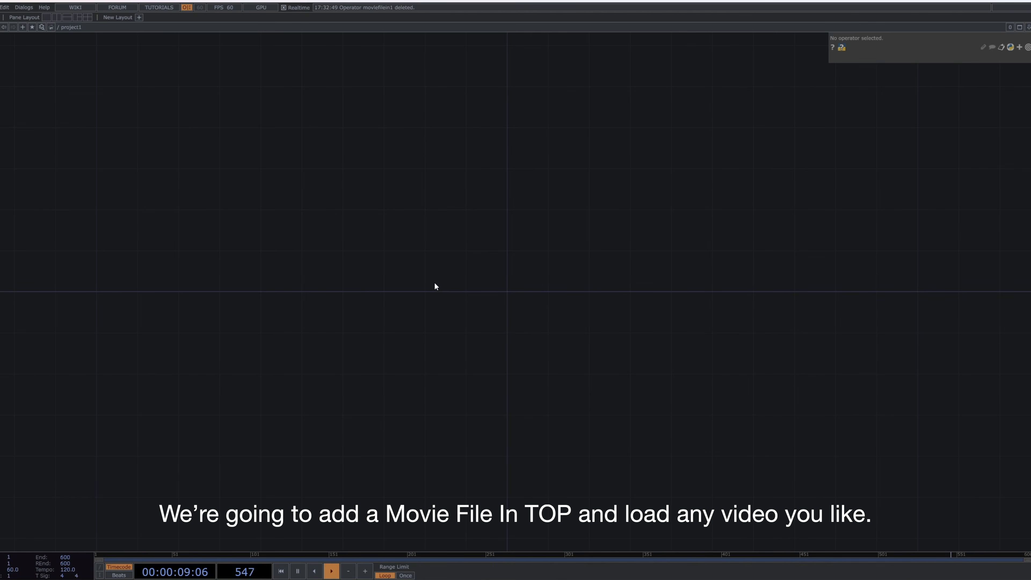
Step: Add a Movie File In TOP to the empty network and load the source video into it
key(Tab)
click(417, 188)
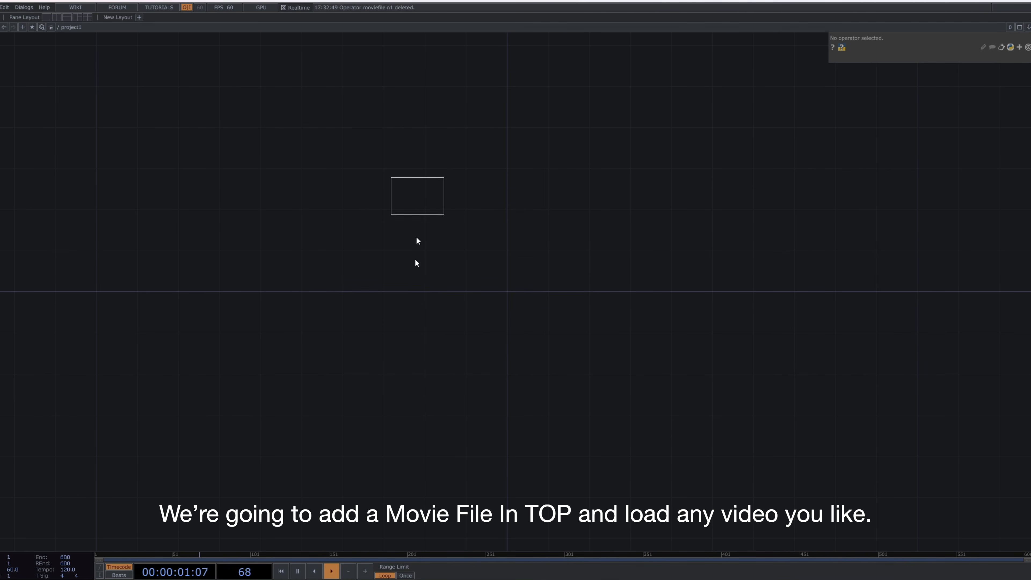
click(407, 306)
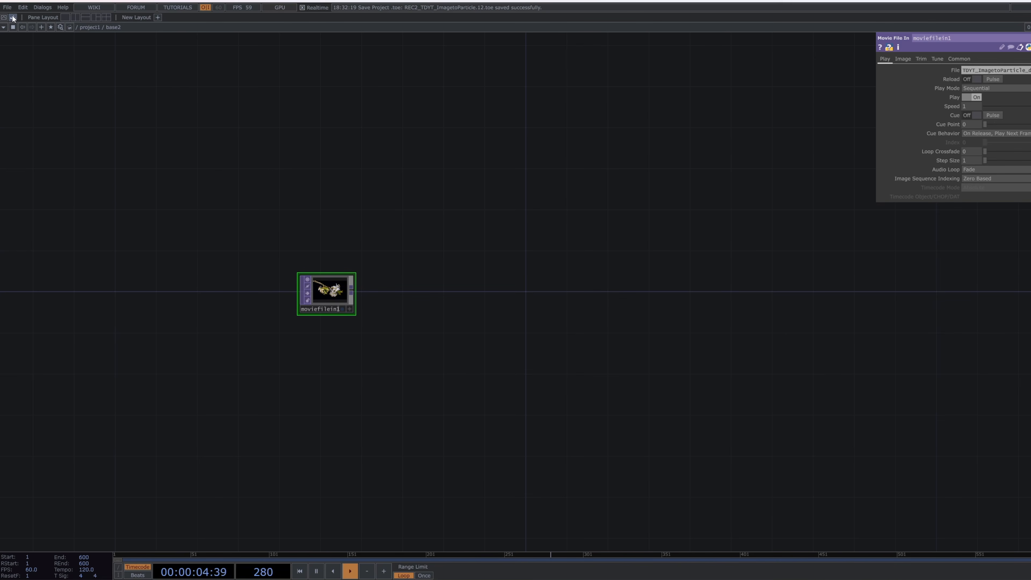
Step: Add the opticalFlow palette component after the movie input, wire the video into it and show its Optical Flow parameters
click(12, 18)
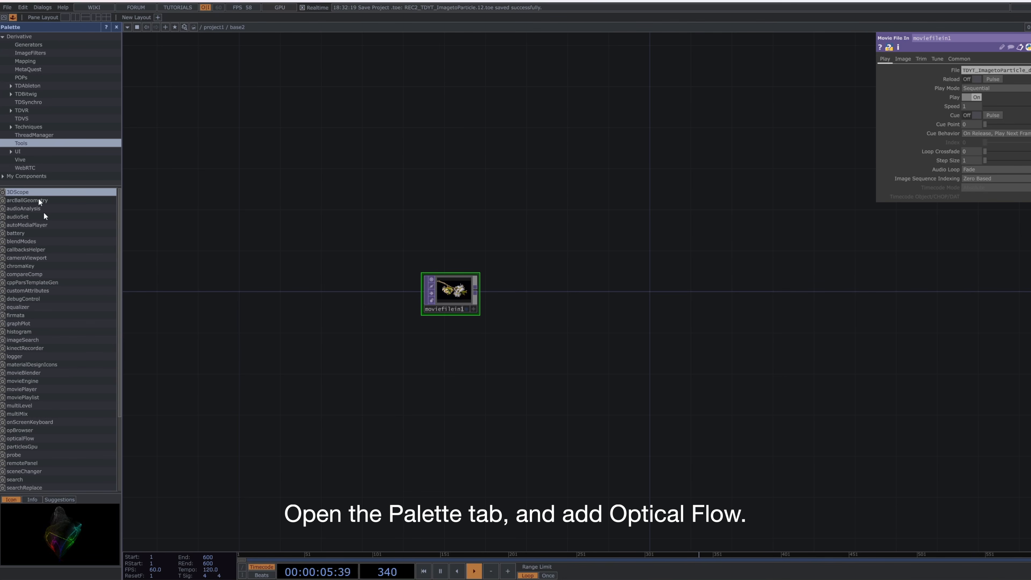
drag(35, 439, 549, 292)
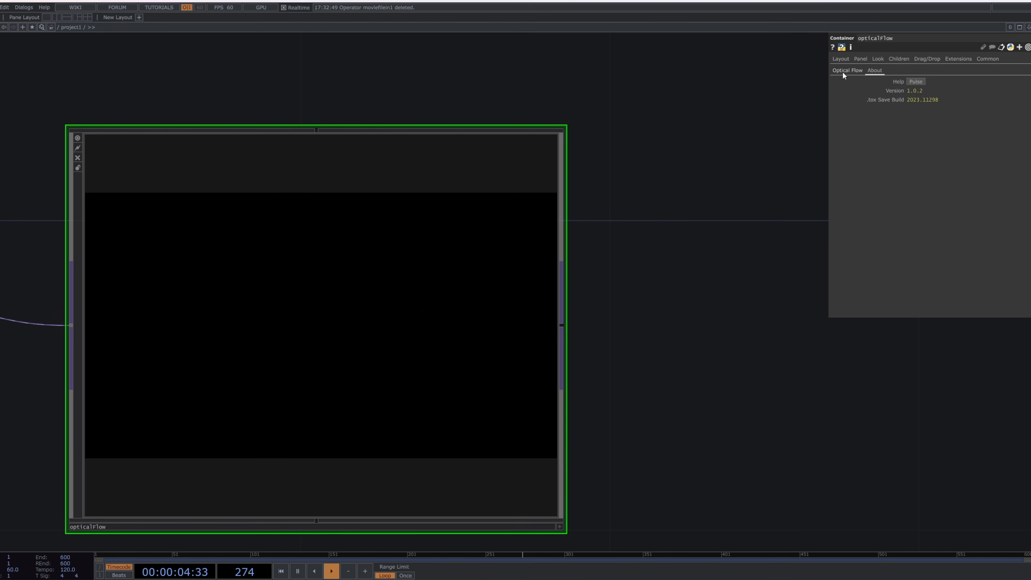
click(843, 72)
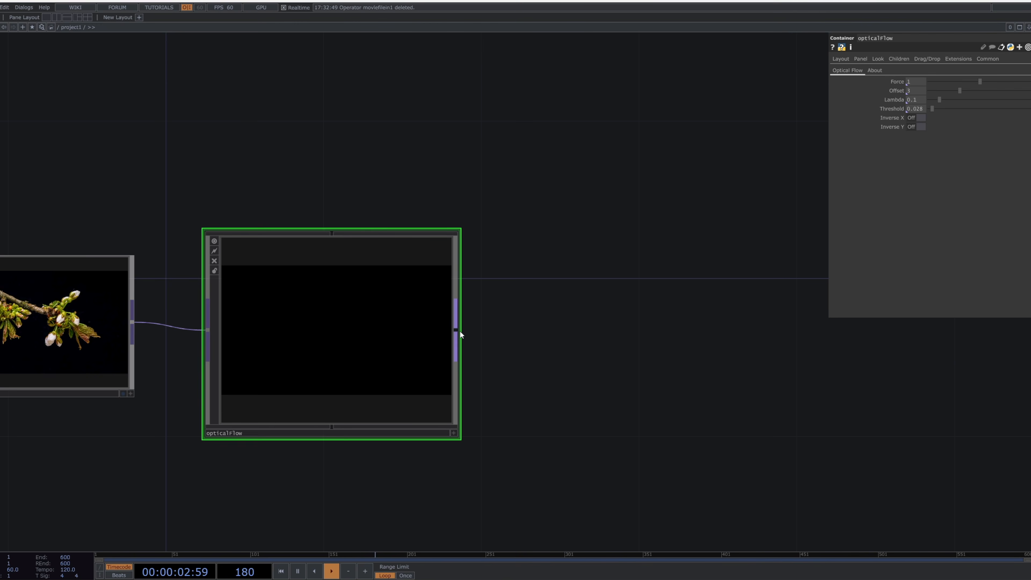
Step: Add a Null TOP connected to the opticalFlow output
key(Tab)
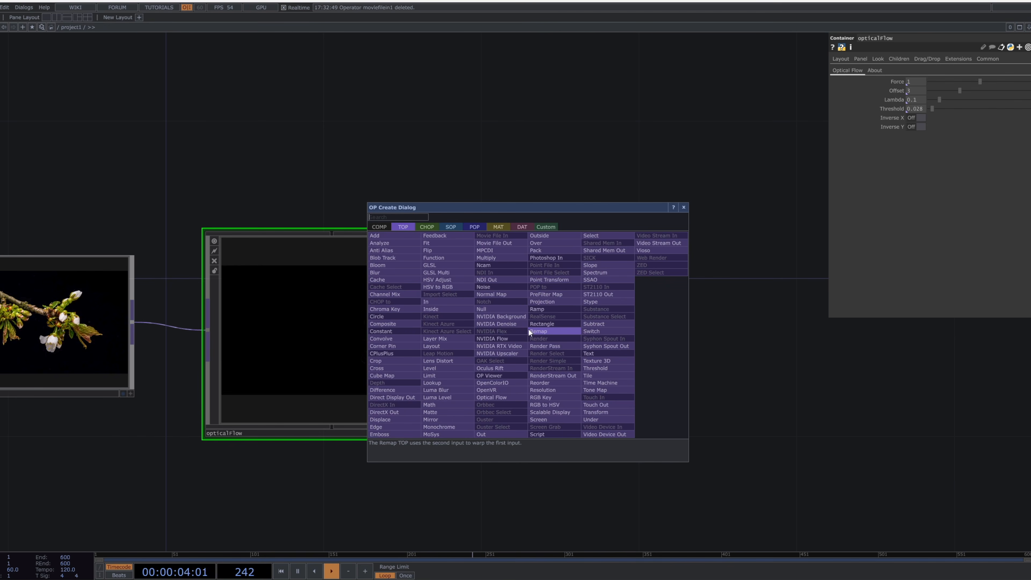
click(504, 309)
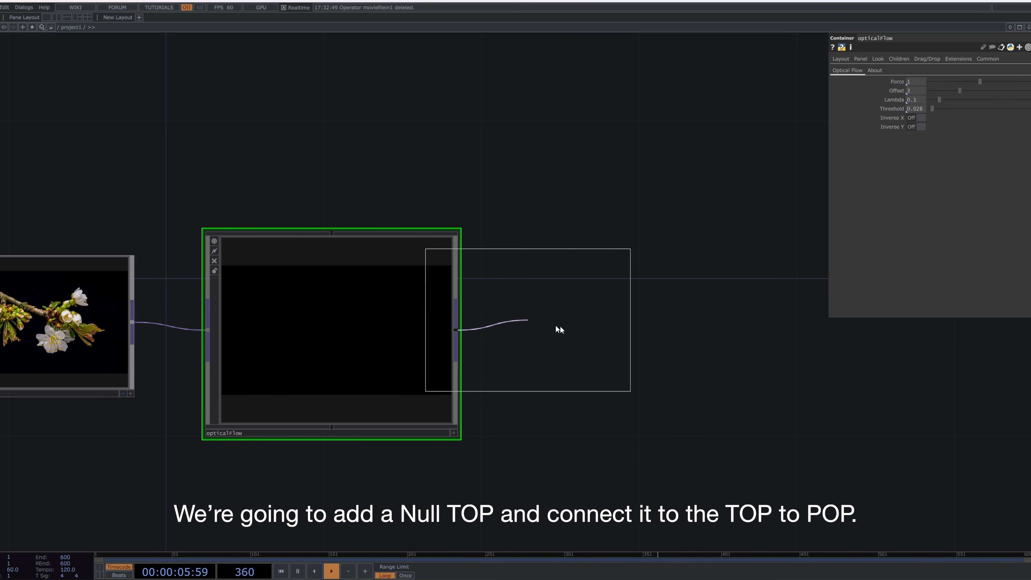
click(605, 333)
Step: Add a TOP to POP fed by the Null TOP and place it beside that node
drag(691, 345, 661, 345)
click(611, 243)
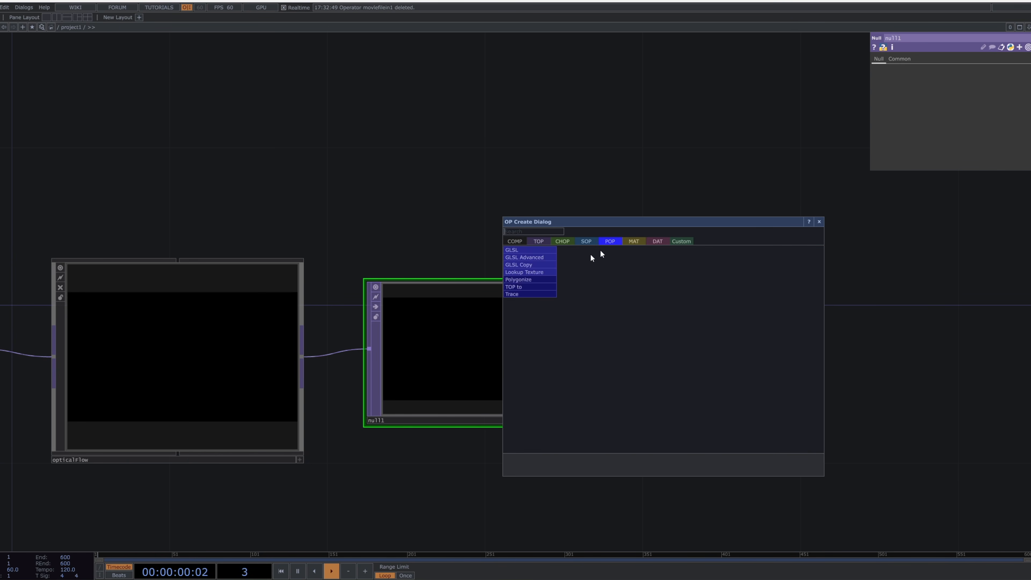
click(514, 287)
click(745, 352)
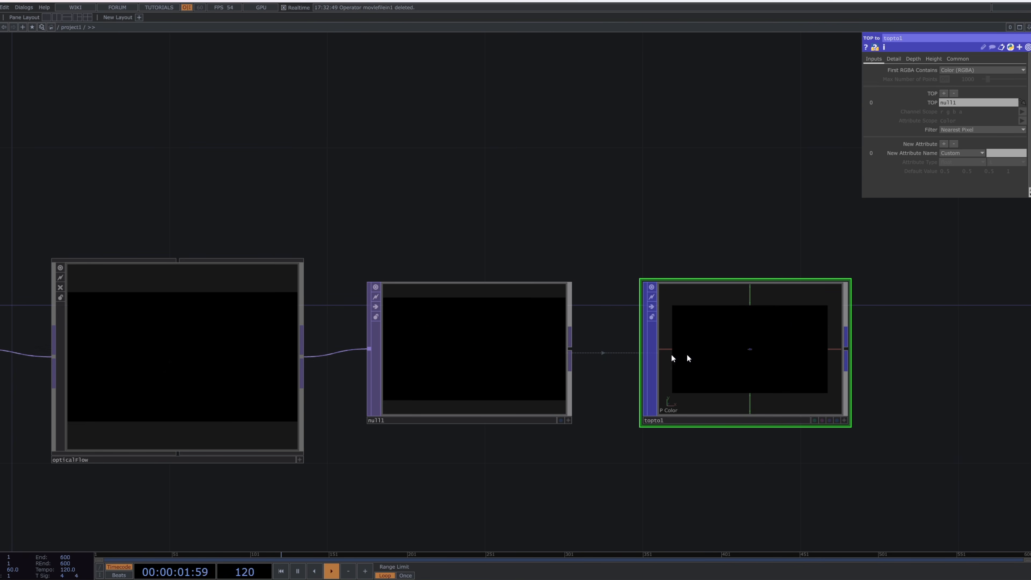
Step: Add the Tex attribute as a new attribute on the TOP to POP
drag(893, 374, 765, 384)
scroll(649, 409, up, 5)
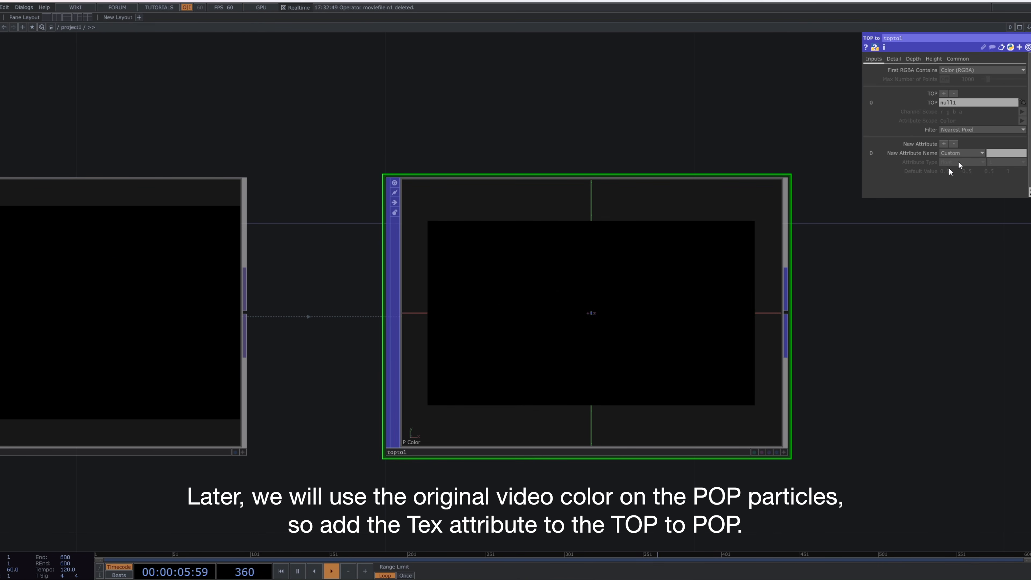
click(961, 153)
click(954, 187)
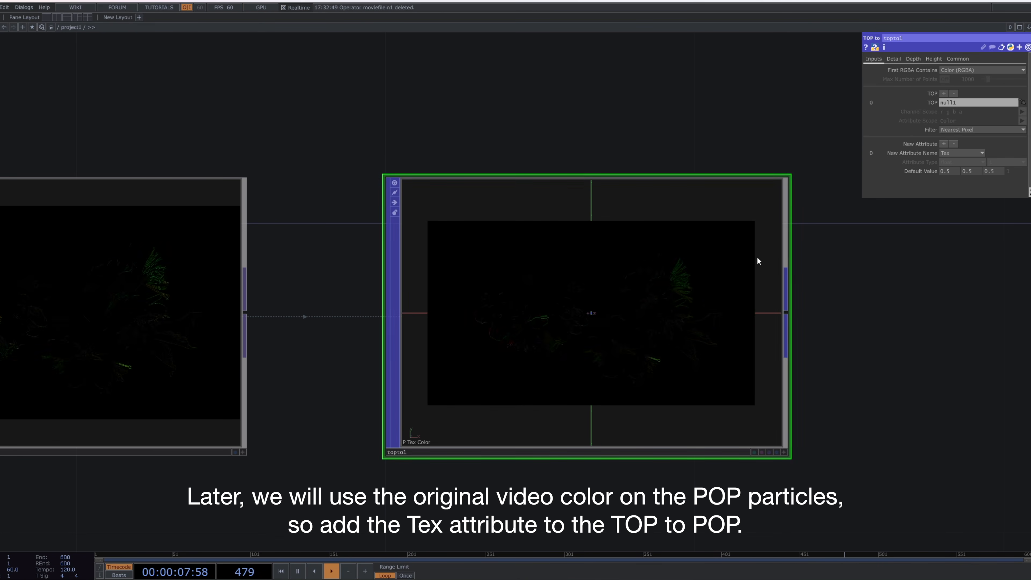
Step: Examine the TOP to POP's operator info for its point count and point attributes
scroll(650, 348, up, 3)
scroll(567, 350, down, 3)
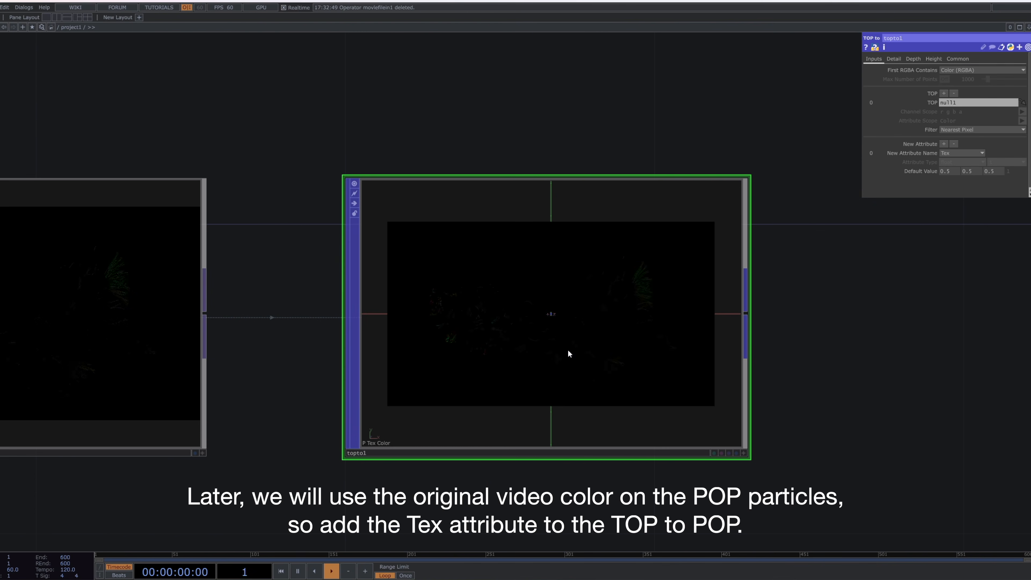
right_click(569, 352)
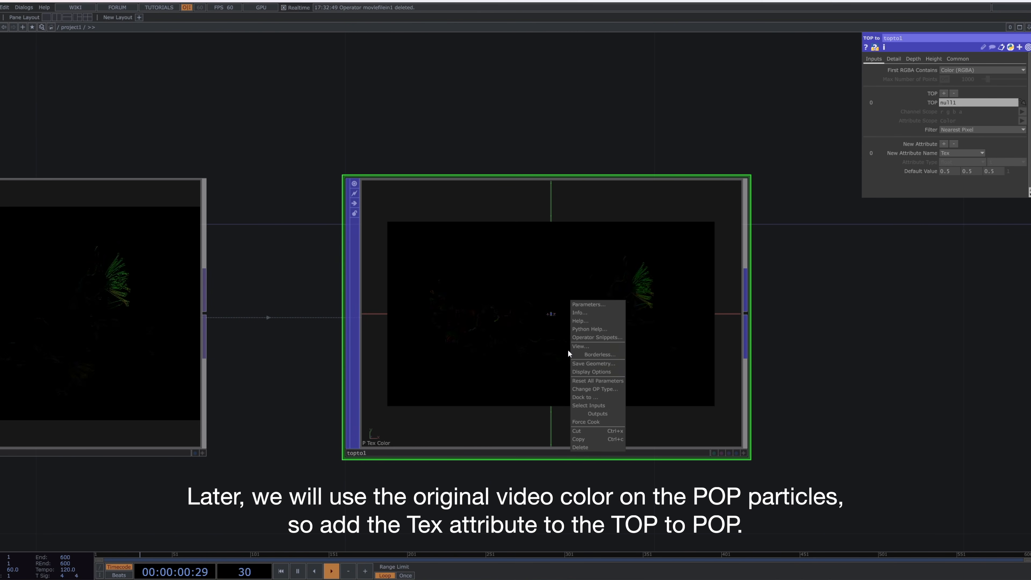
click(591, 312)
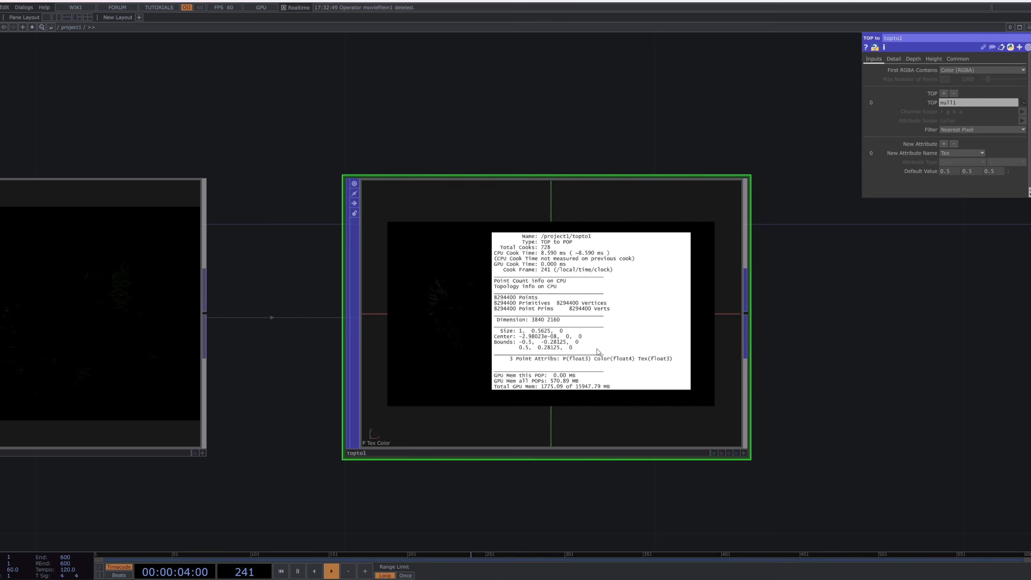
click(592, 380)
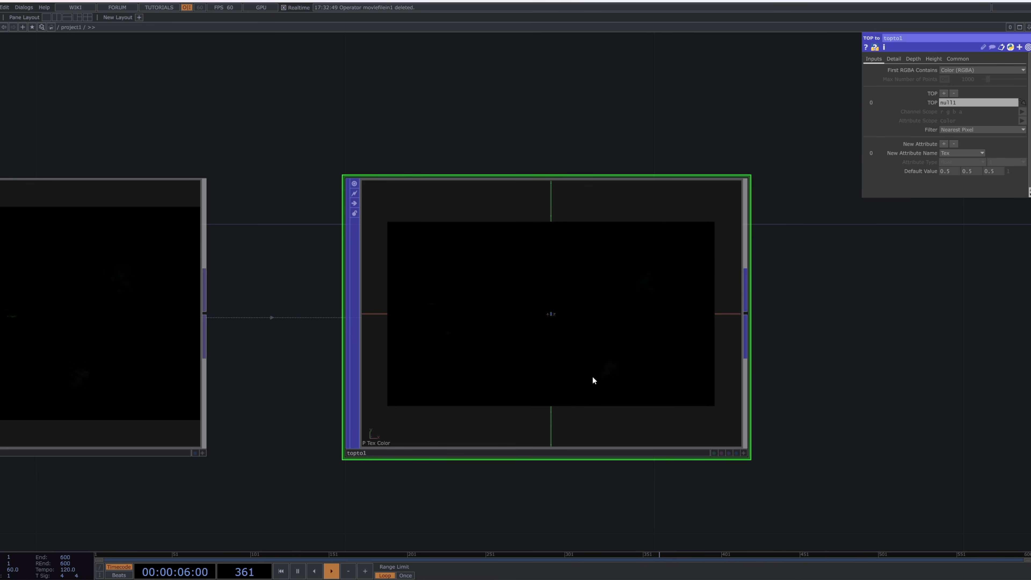
Step: Add a Delete POP connected to the output of the TOP to POP
scroll(592, 381, down, 3)
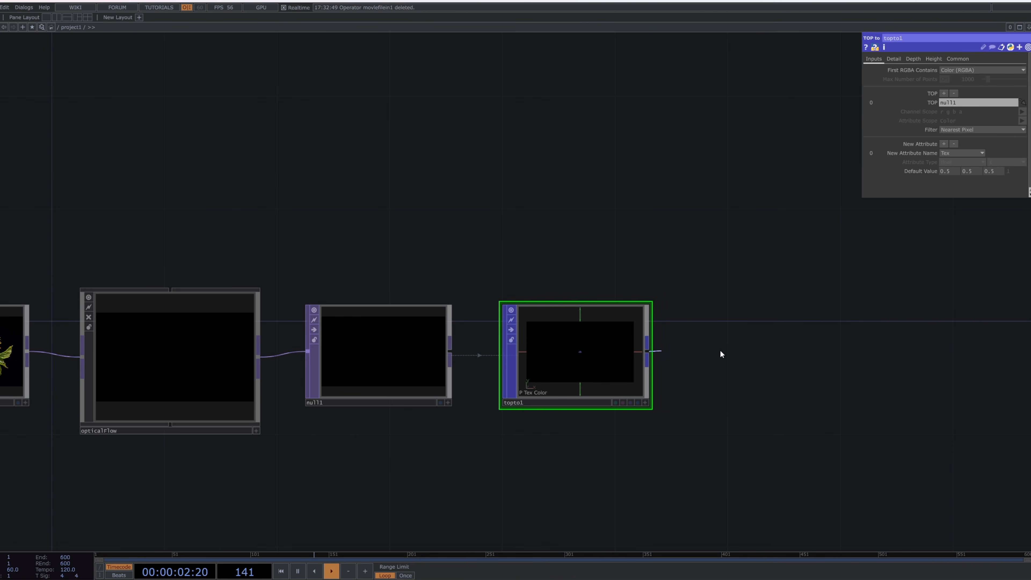
key(Tab)
text(del)
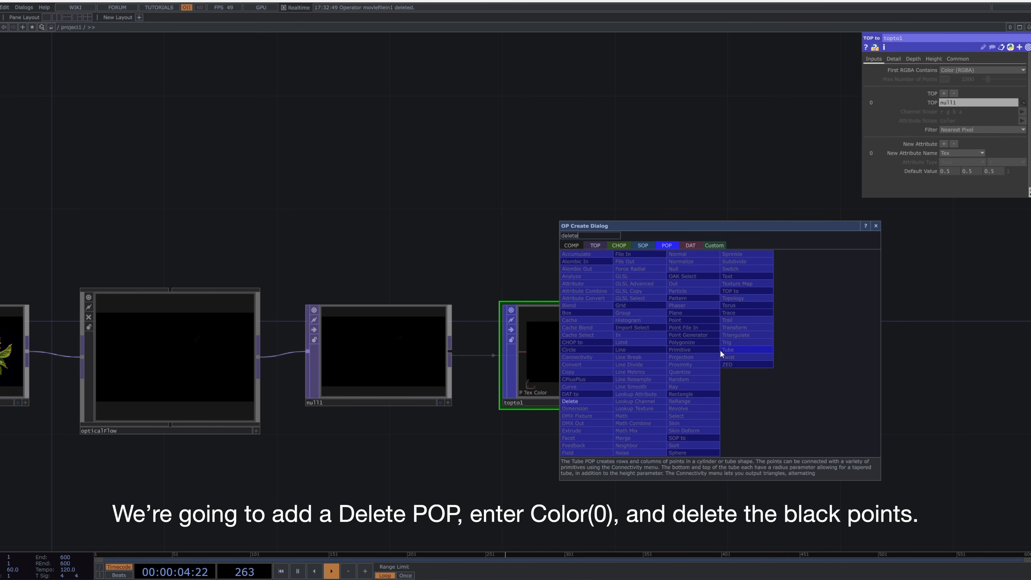
click(605, 400)
click(763, 355)
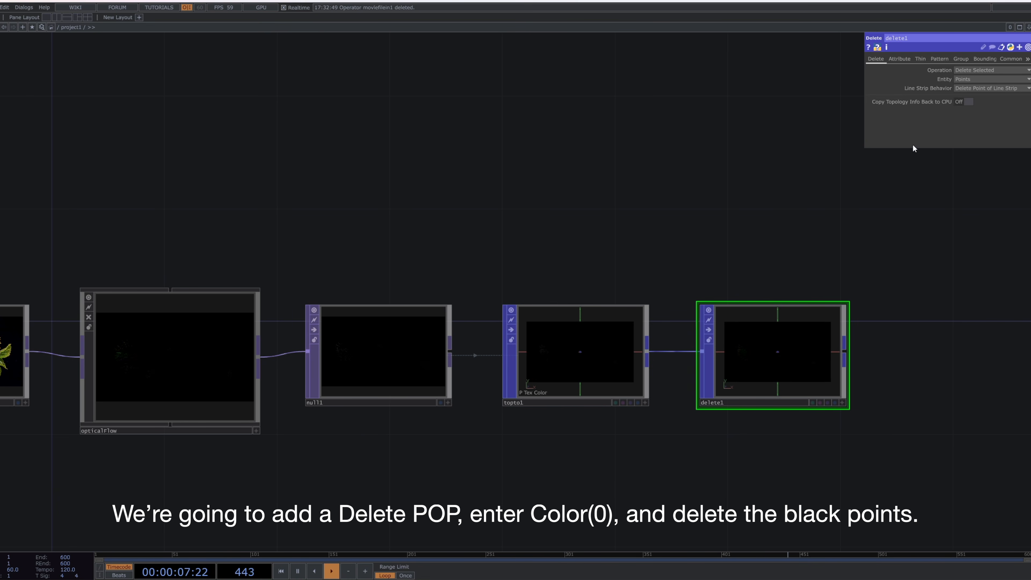
Step: Set the Delete POP to remove black points, using attribute Color(0) with the function == and value 0
click(906, 58)
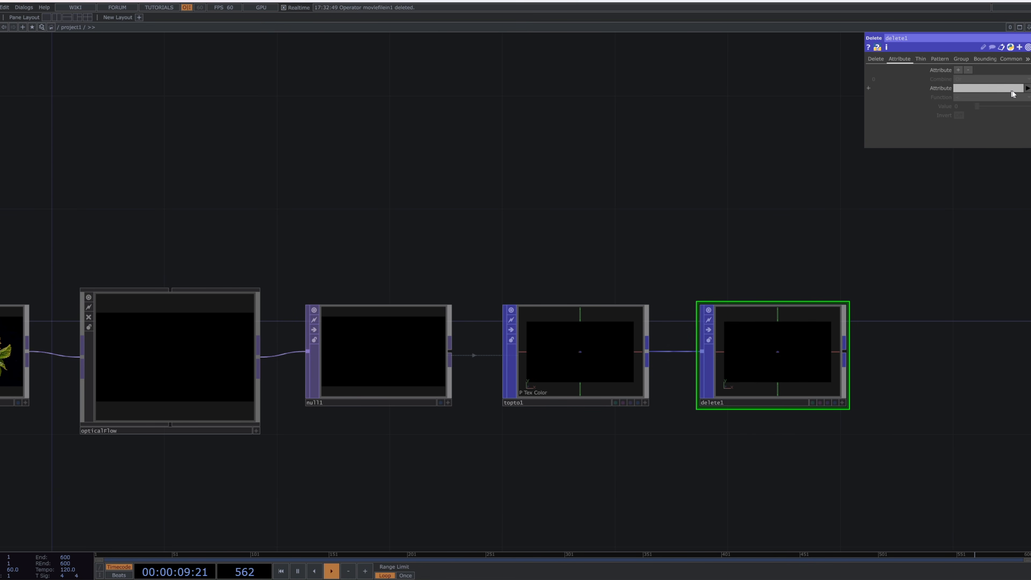
click(1027, 88)
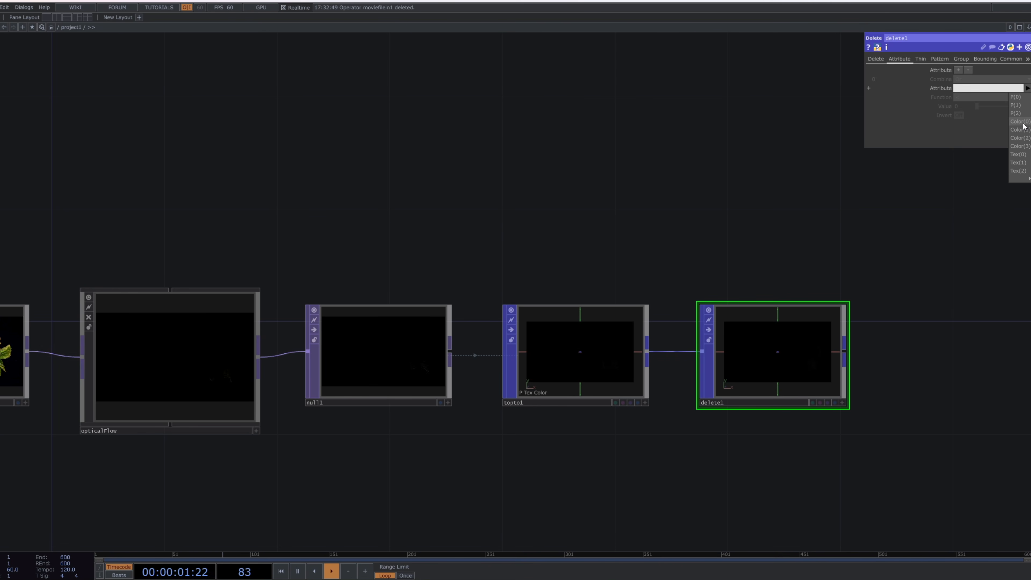
click(1020, 122)
click(987, 96)
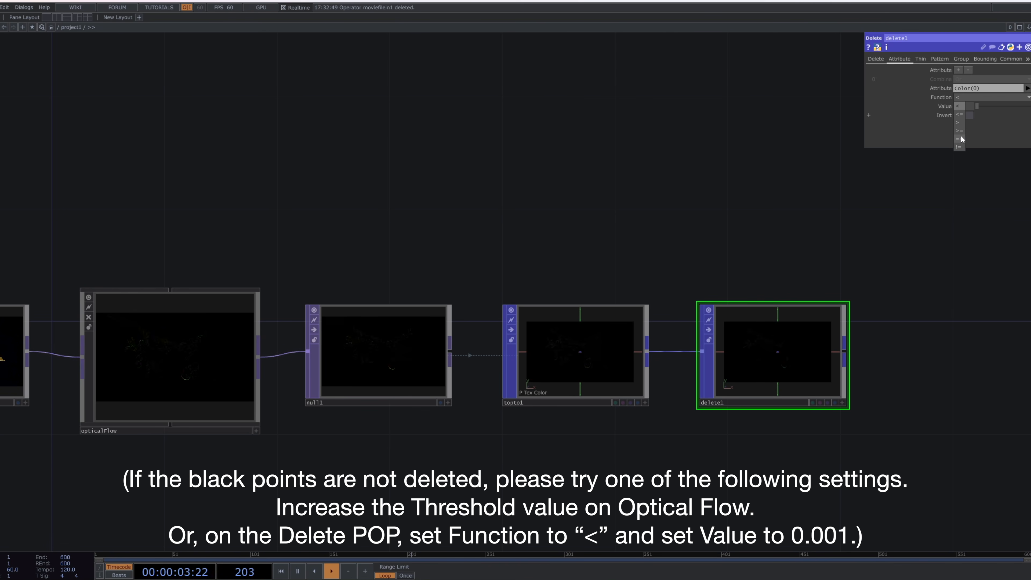
click(959, 138)
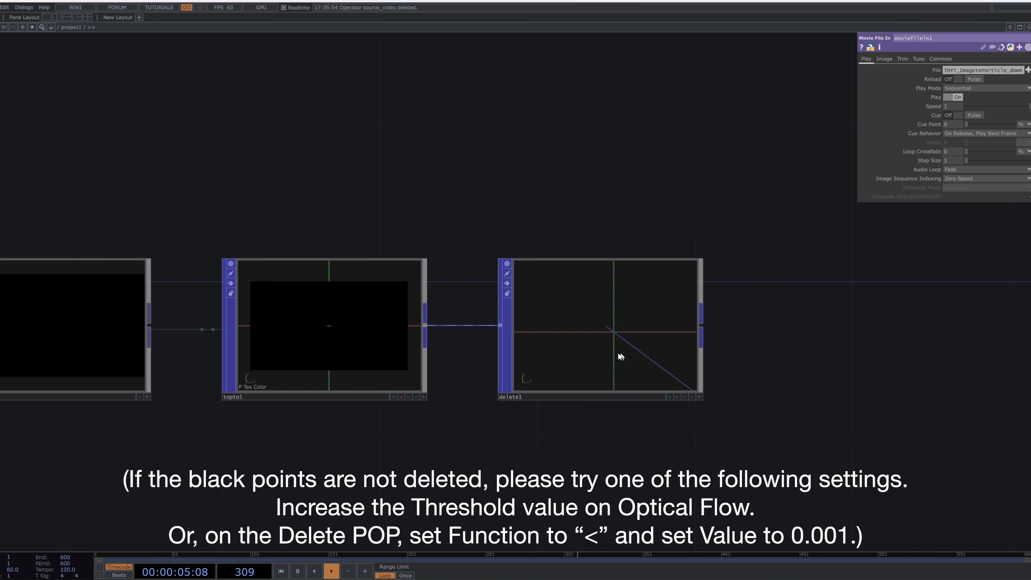
Step: Add a Particle POP connected to the output of the Delete POP
scroll(676, 342, up, 3)
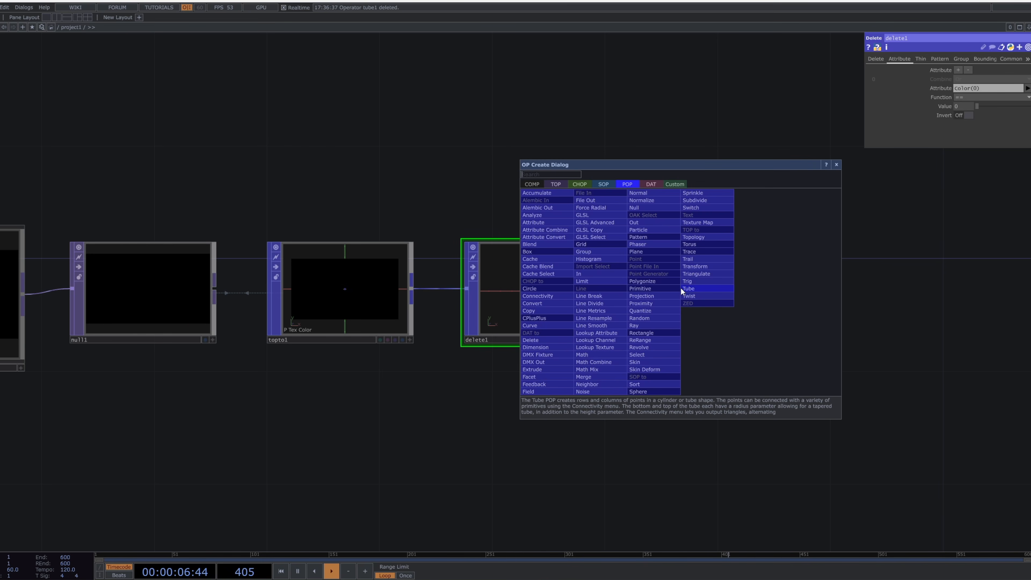
text(arti)
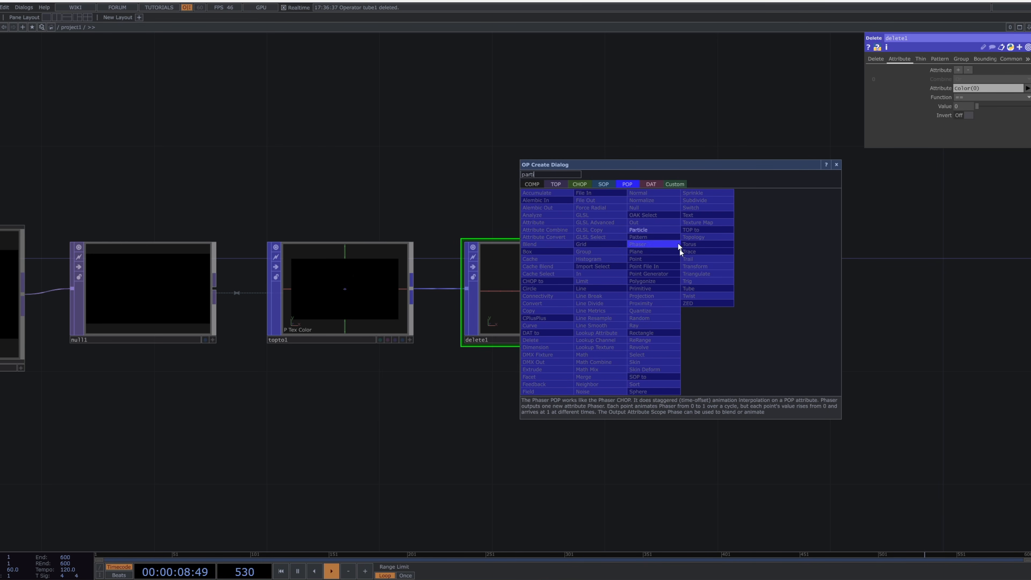
click(674, 231)
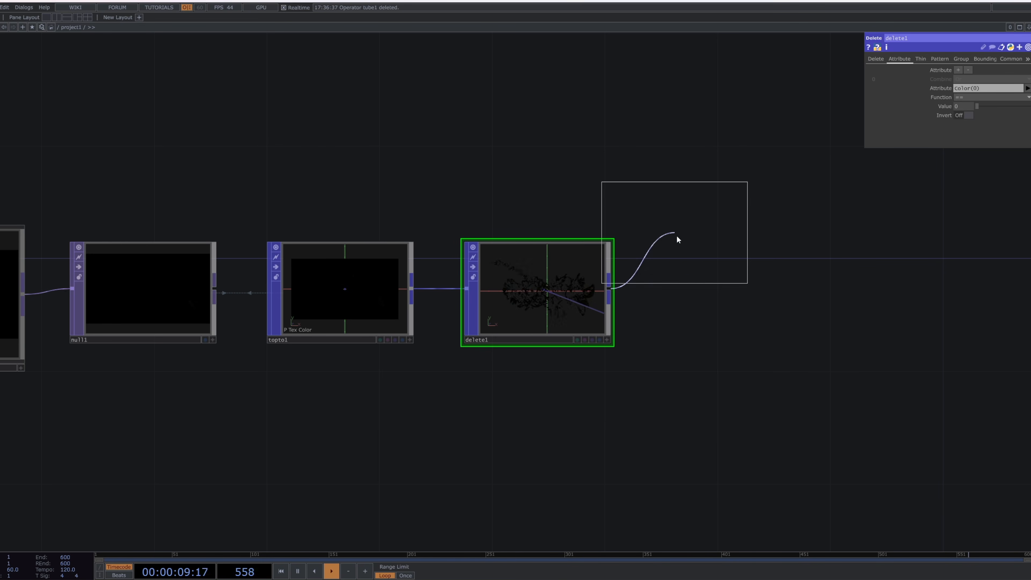
click(728, 289)
drag(840, 306, 633, 332)
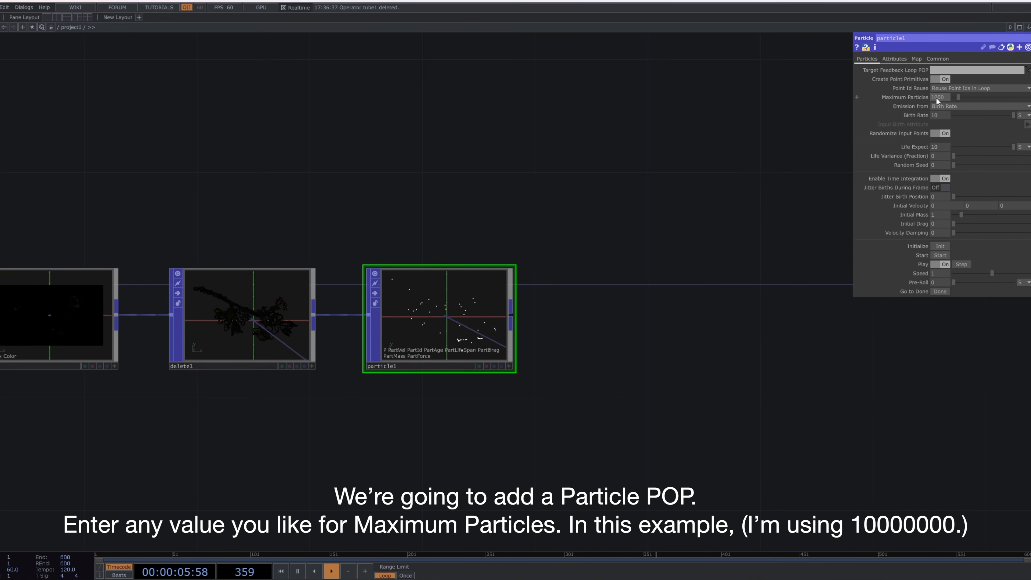
Step: Set the Particle POP's Maximum Particles to 10000000 and make Birth Rate reference half of it with me.par.maxparticles/2
click(937, 98)
text(100)
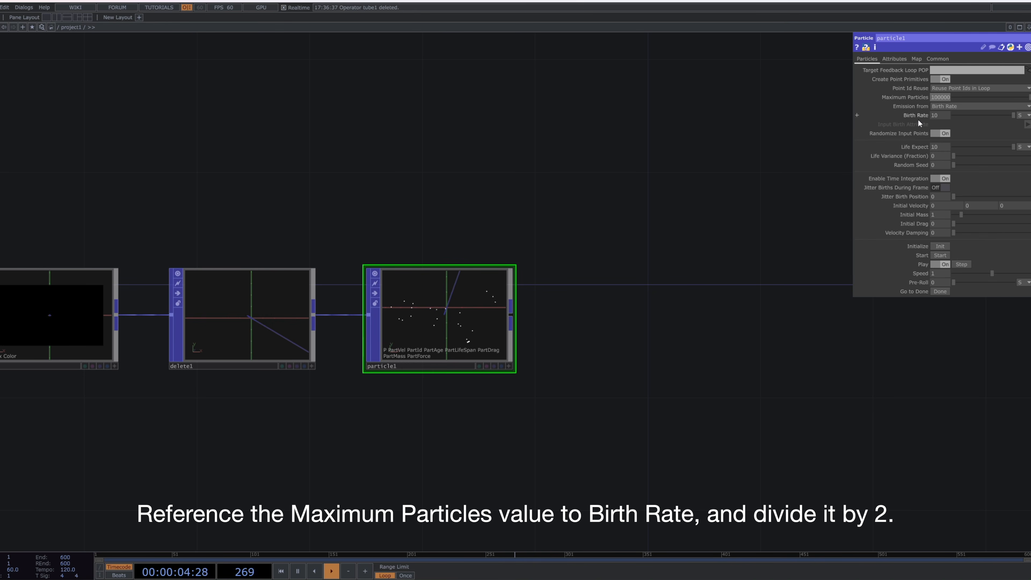
right_click(918, 116)
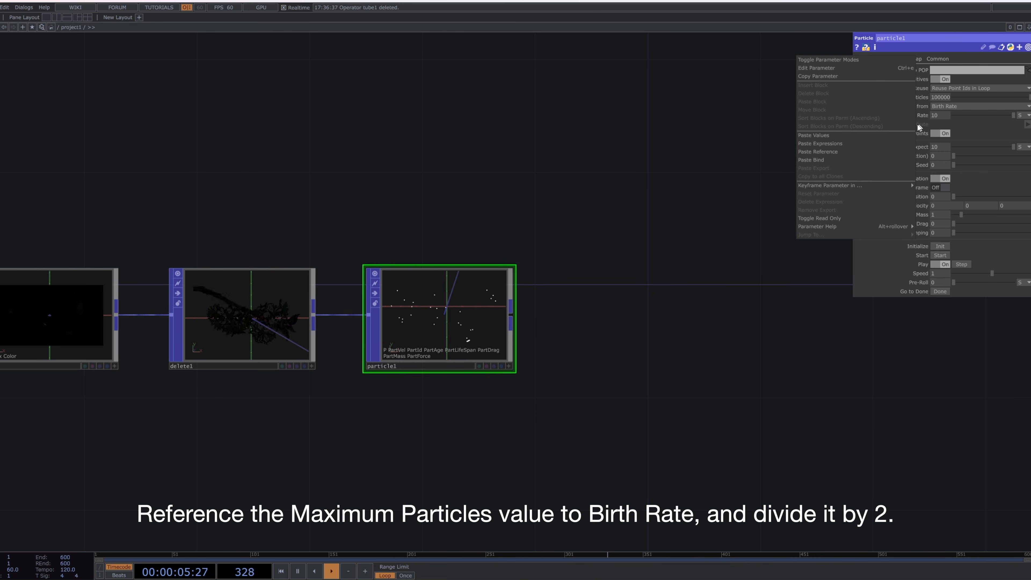
click(893, 150)
click(928, 115)
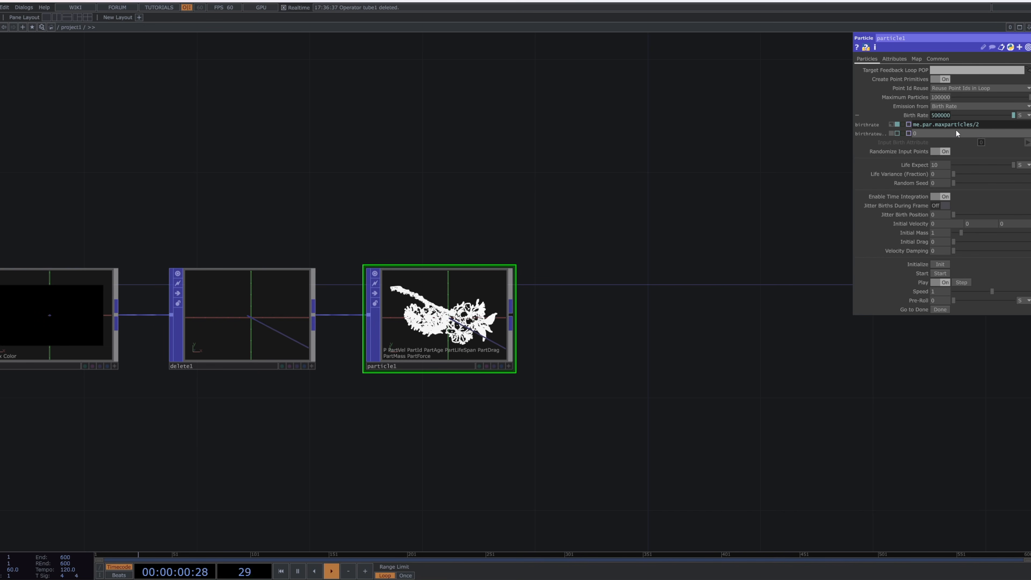
click(858, 115)
Step: Set the Particle POP's Life Expect to 1 and Life Variance to 0.5
click(941, 146)
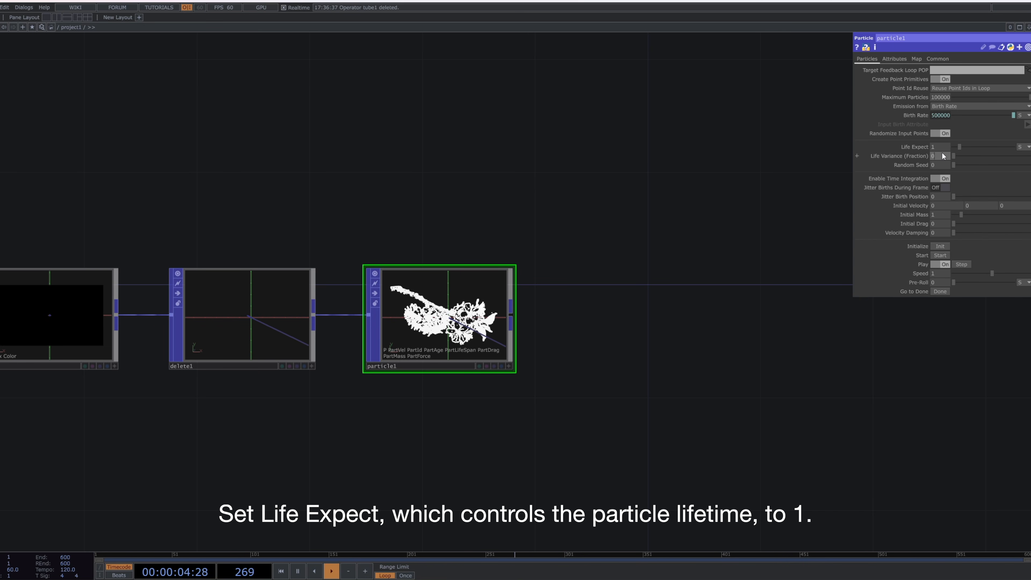
key(Return)
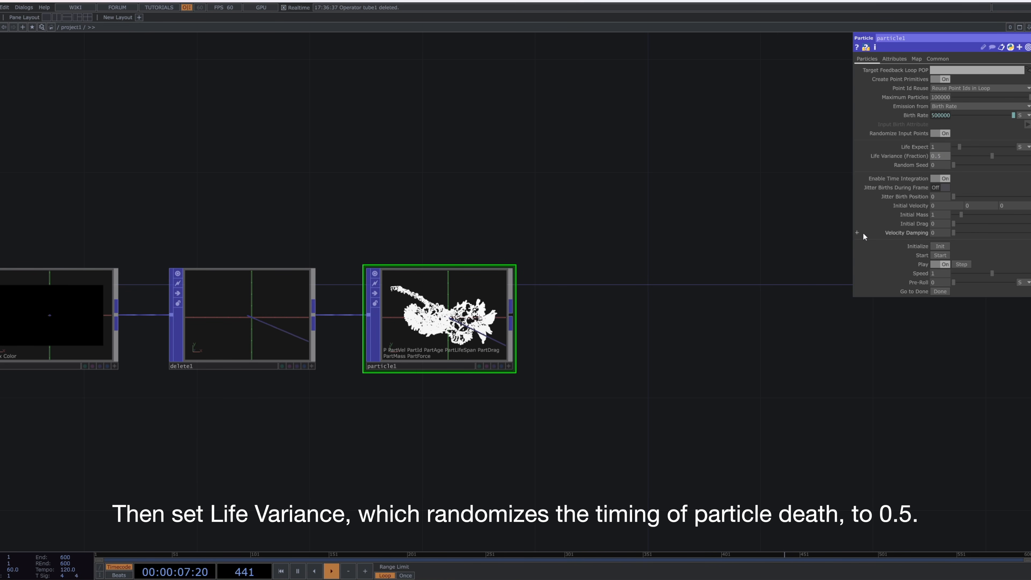
Step: Add a Keyboard In CHOP and place it above the Particle POP
key(Tab)
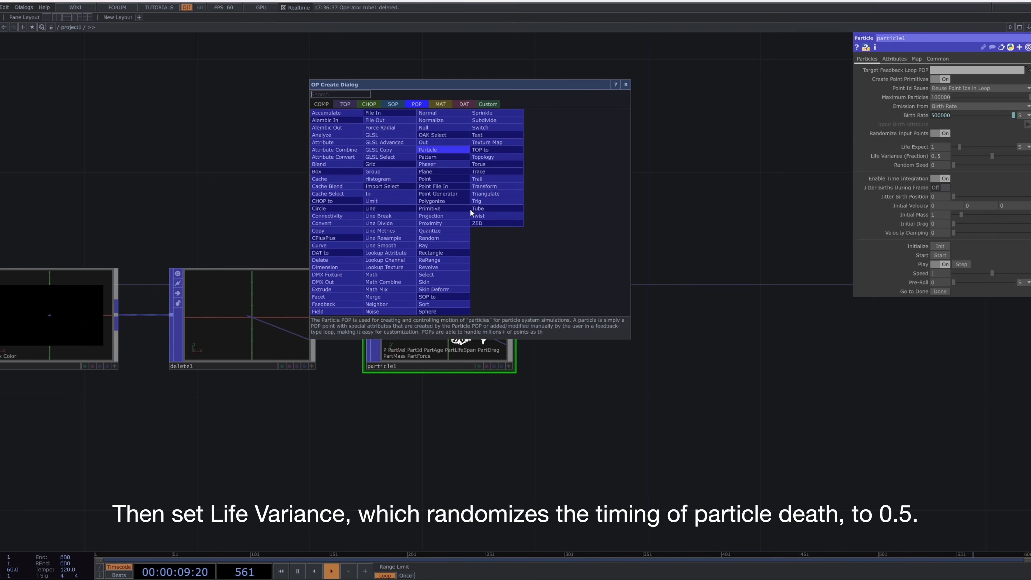
click(375, 104)
text(key)
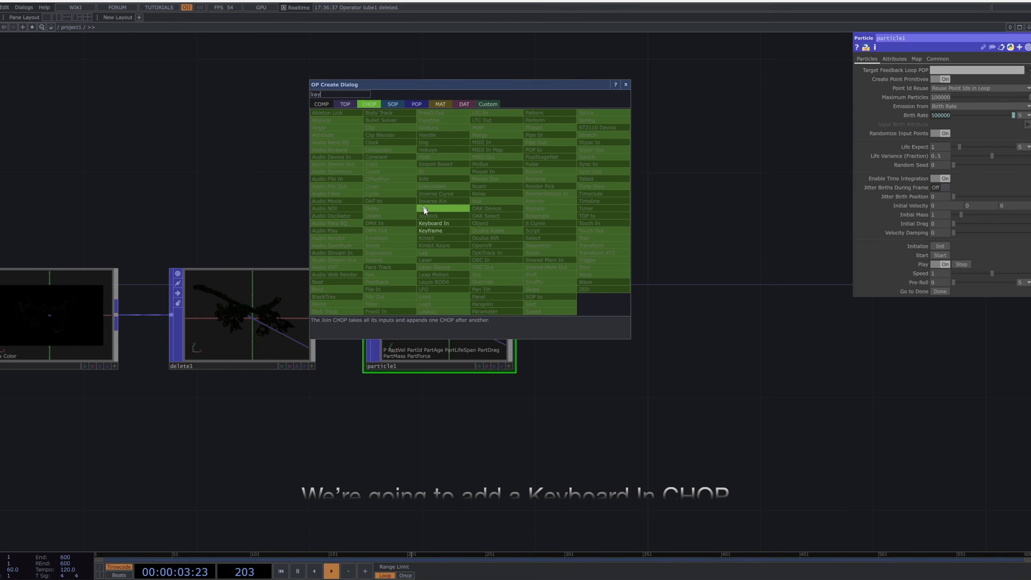
click(428, 223)
click(438, 205)
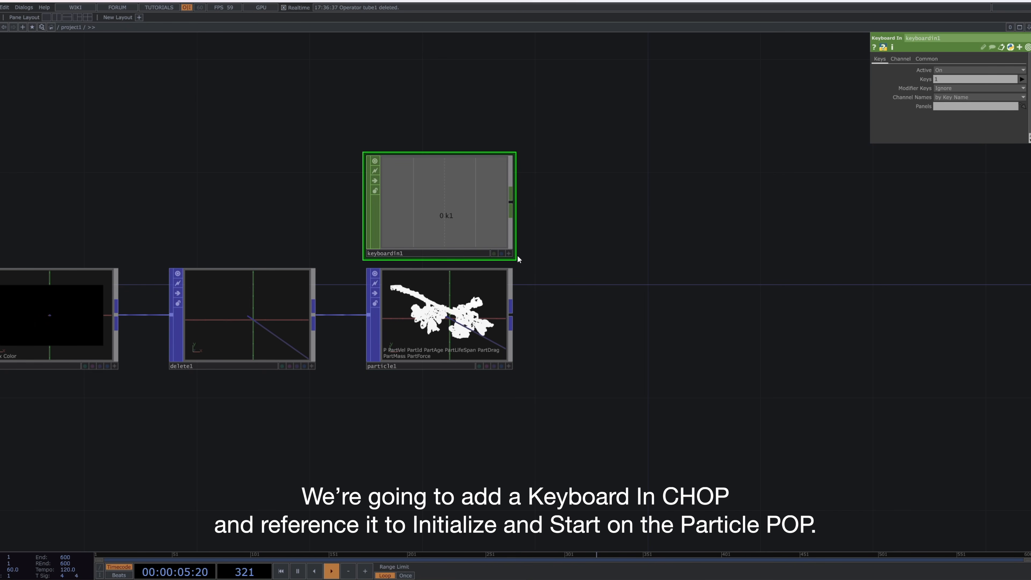
Step: Reference the Keyboard In CHOP's k1 channel to the Particle POP's Initialize parameter
click(509, 253)
drag(480, 212, 929, 249)
click(930, 248)
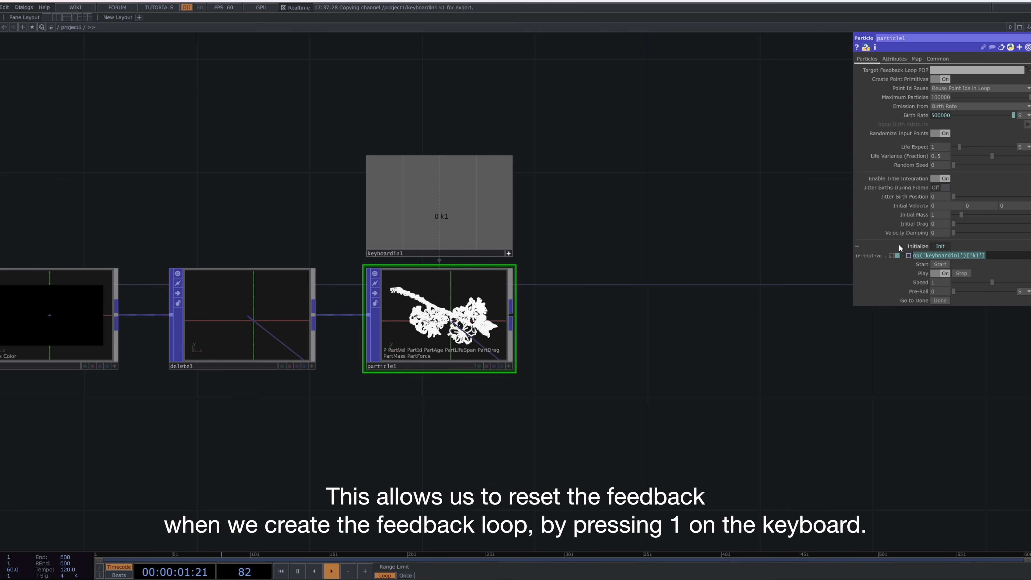
Step: Link the Particle POP's Start parameter to the keyboard's k1 channel and set its Input Attributes to Color and Tex
click(923, 255)
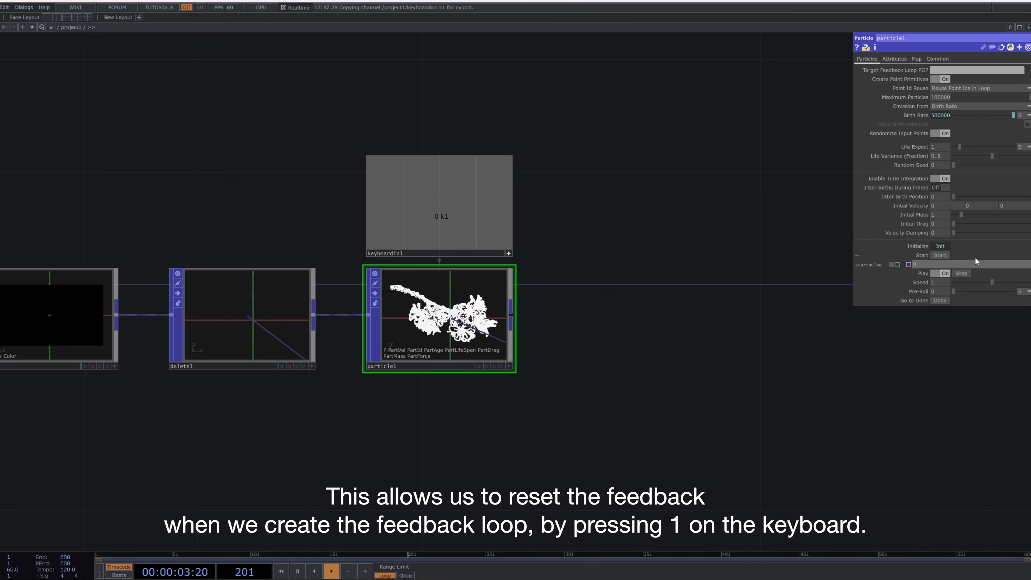
click(905, 255)
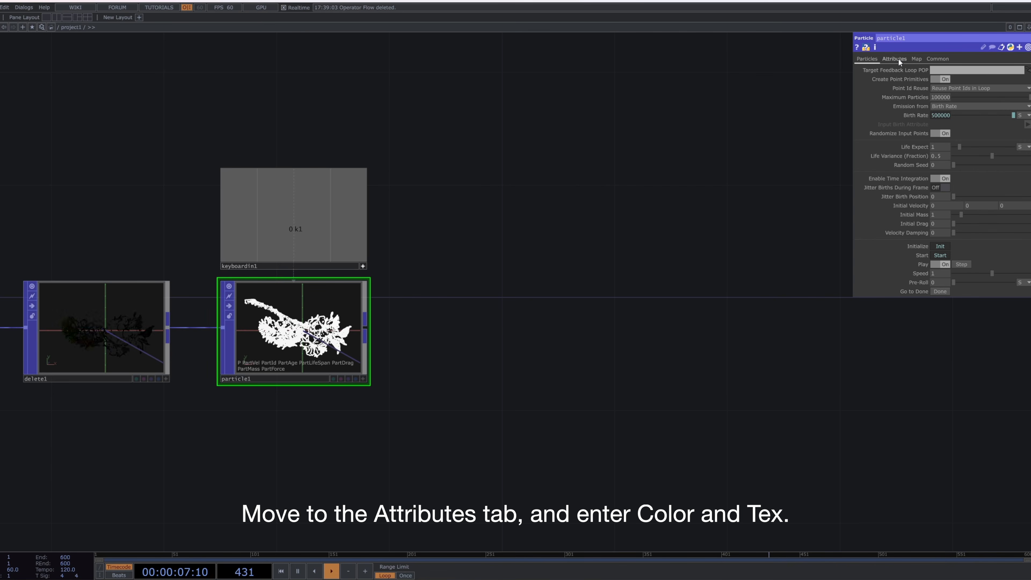
click(898, 60)
click(1027, 71)
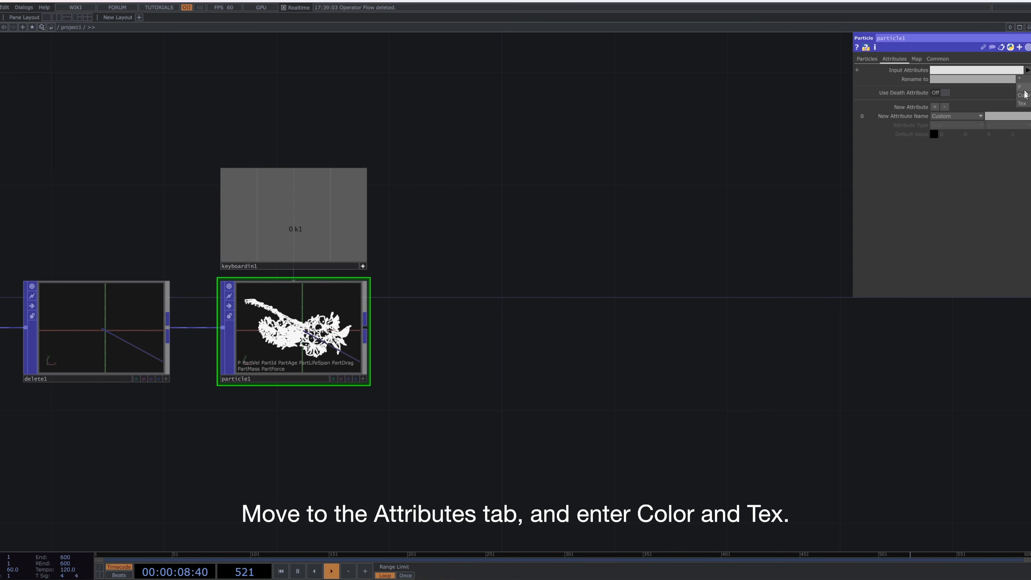
click(1026, 93)
click(1027, 70)
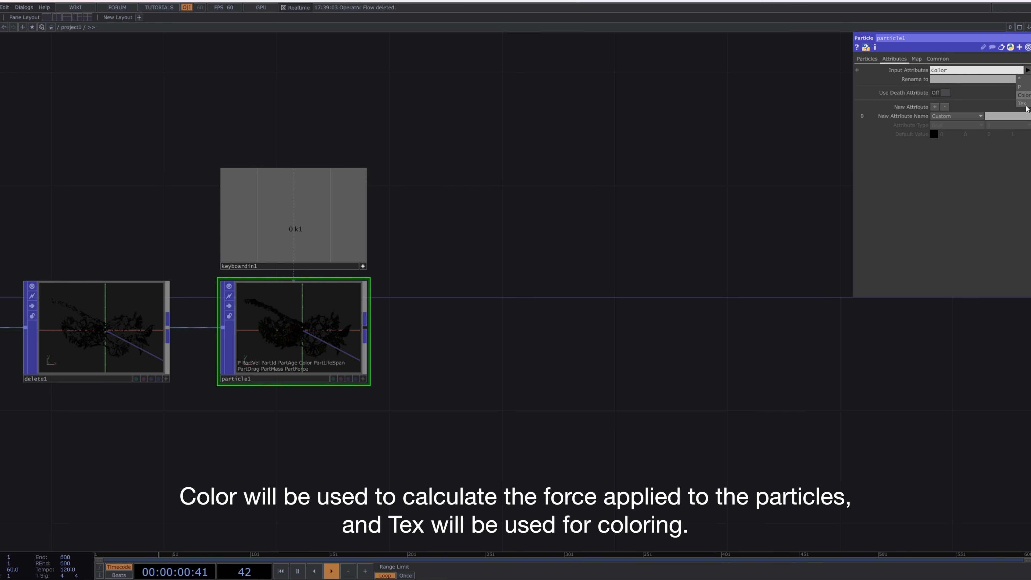
click(1011, 107)
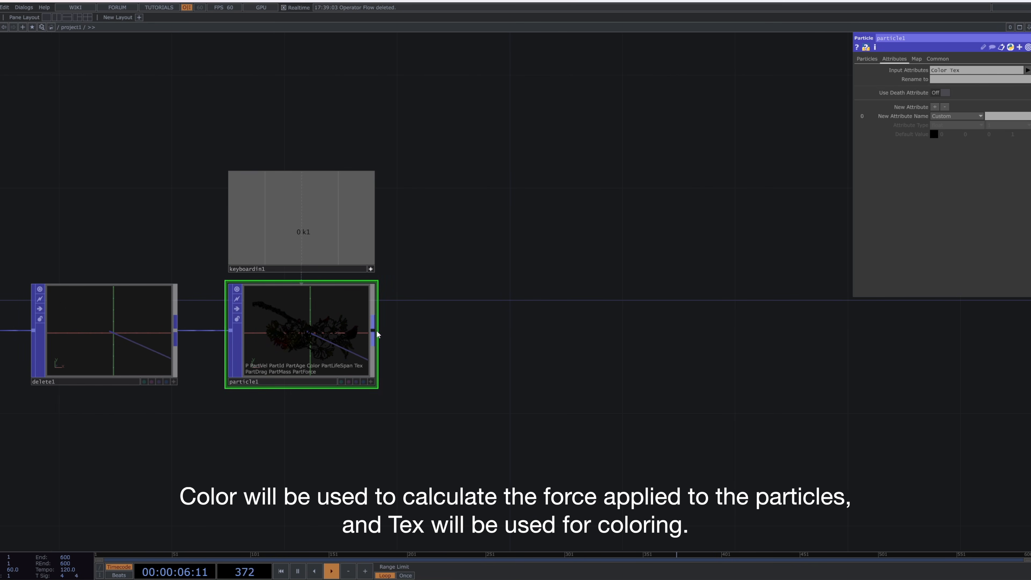
Step: Add a Math Mix POP connected after the Particle POP and rename it Flow
click(376, 329)
click(435, 329)
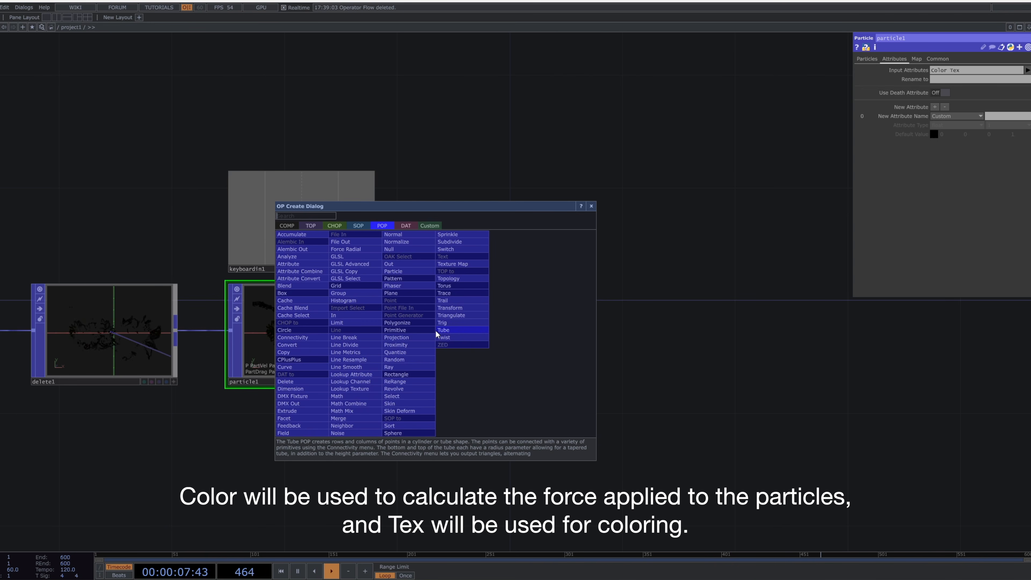
text(mathmix)
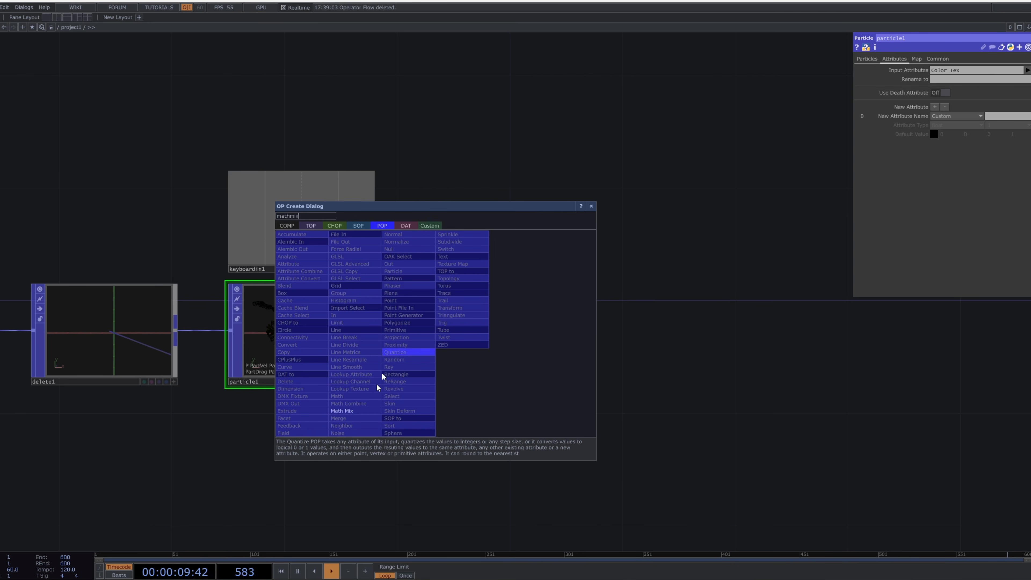
click(368, 411)
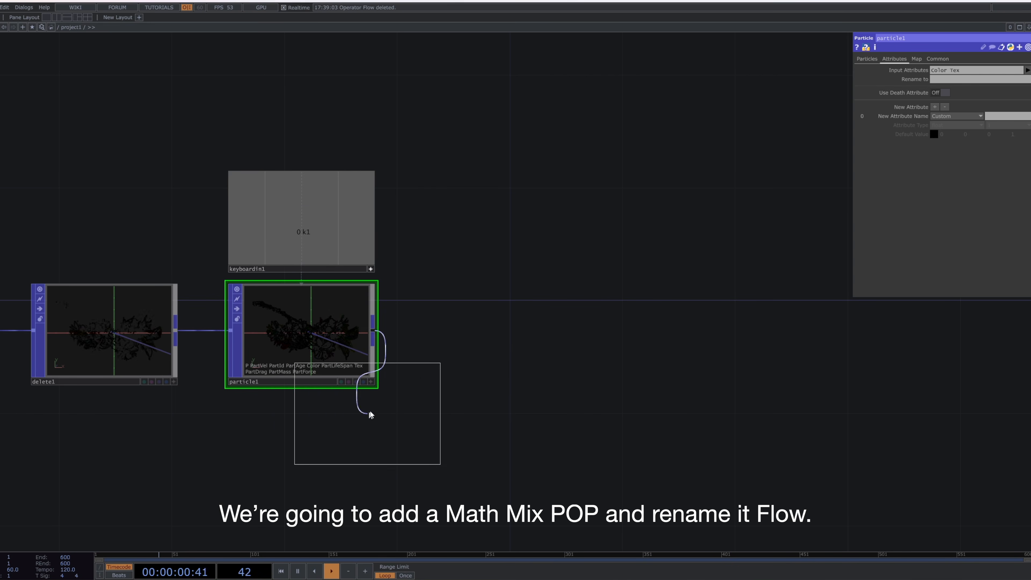
click(462, 338)
click(437, 383)
text(Flow)
key(Return)
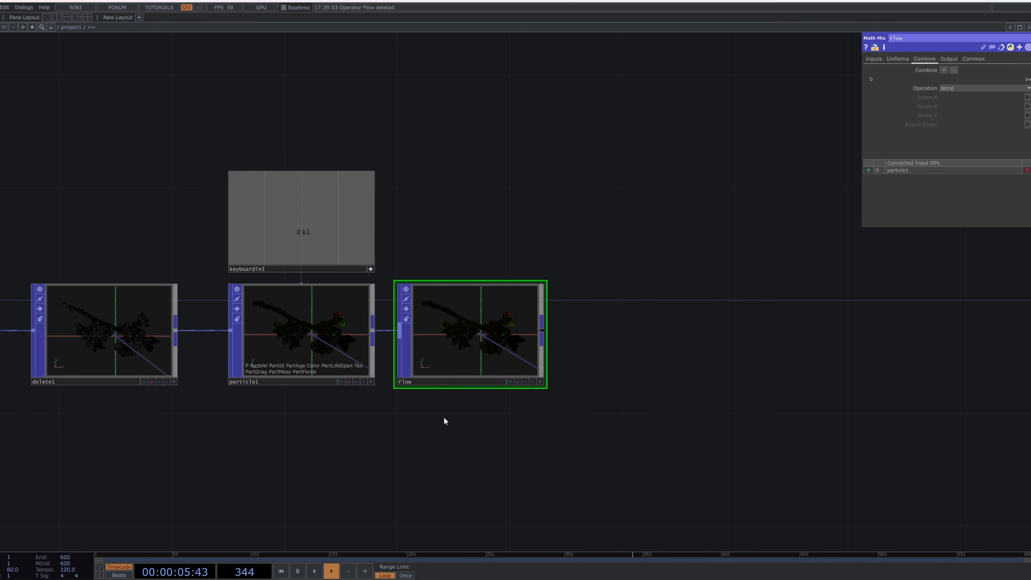
Step: Define a vector uniform named FlowScale with a value of -0.5 on the Flow Math Mix POP
drag(612, 375, 508, 386)
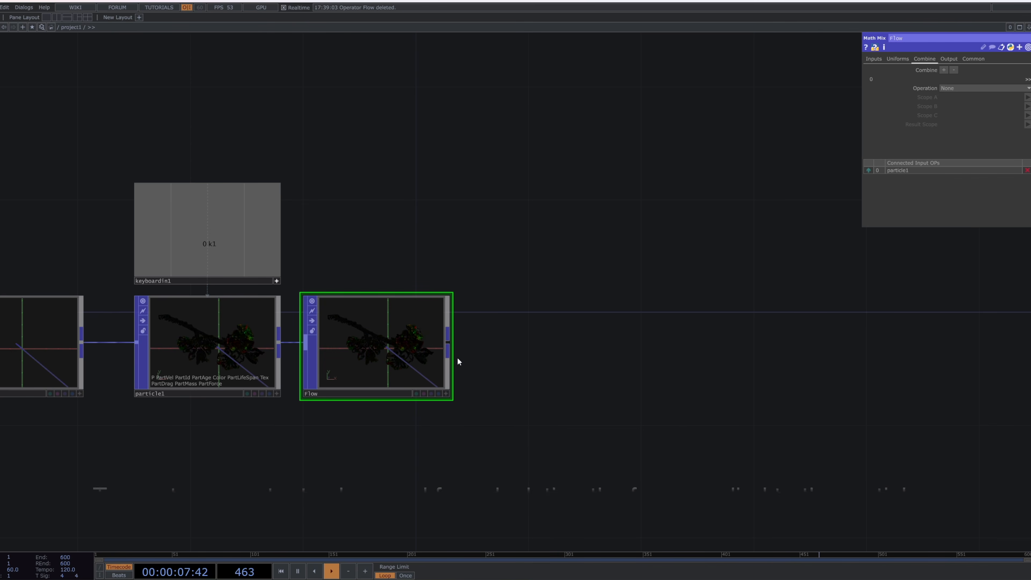
click(898, 59)
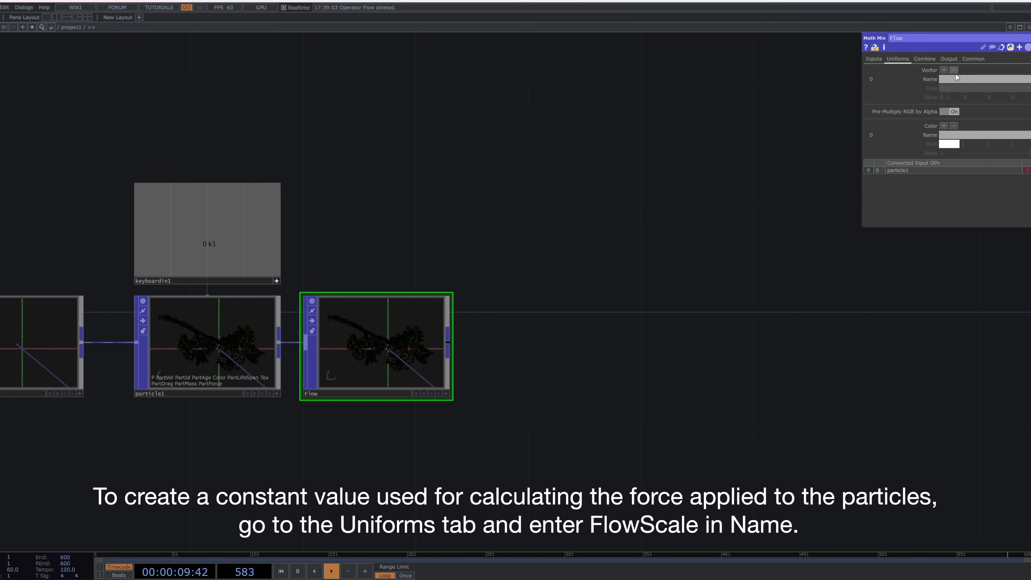
click(957, 79)
text(Flow)
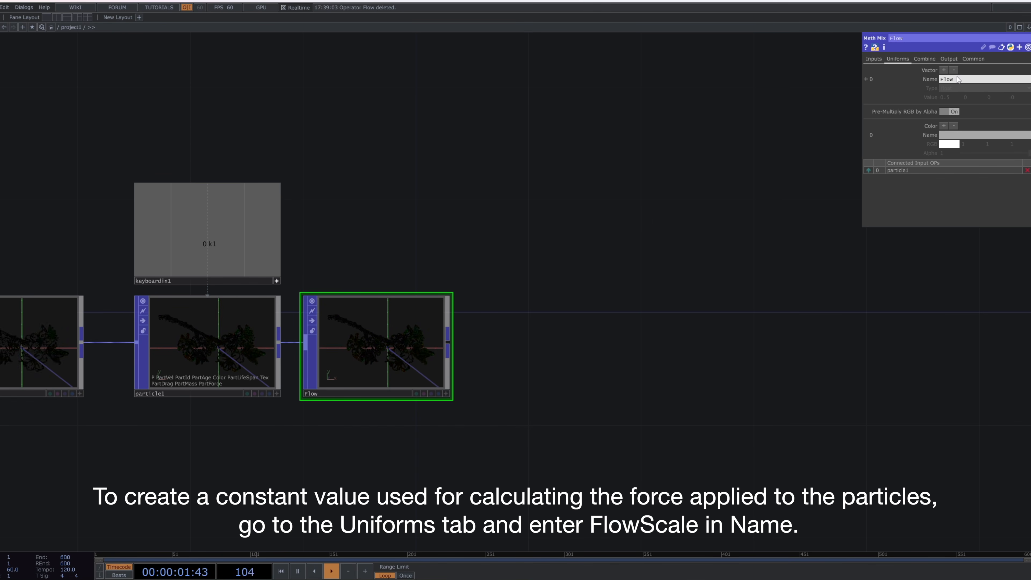
text(Scale)
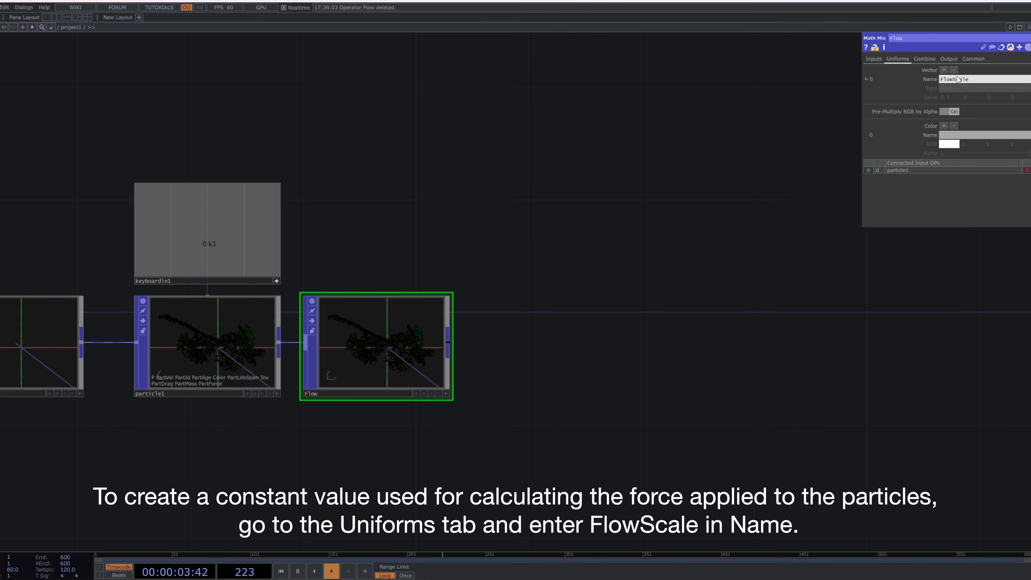
key(Return)
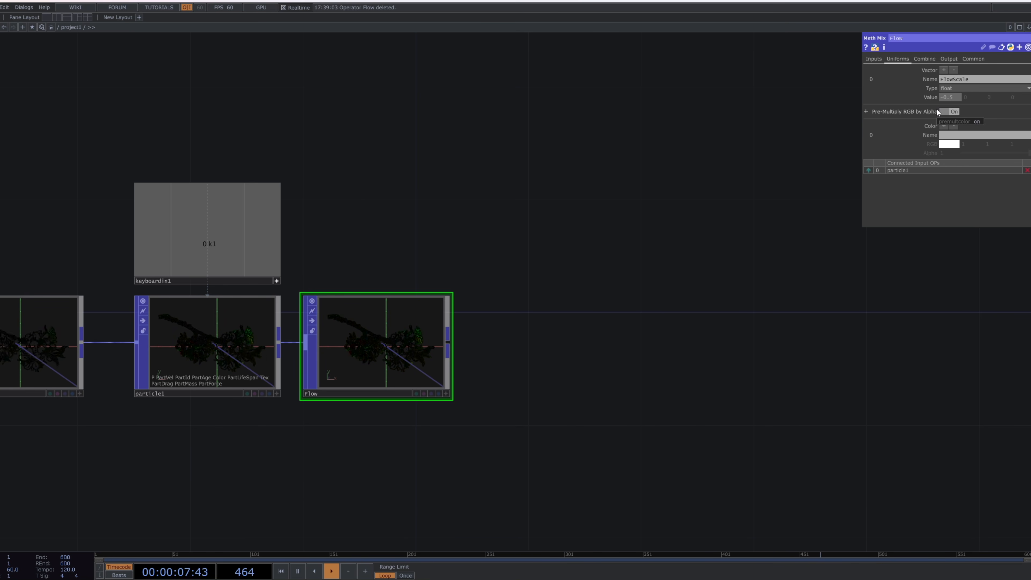
Step: Set Flow's first combine to operation A with Color.rg as Scope A and Flow as the Result Scope
click(924, 59)
click(942, 88)
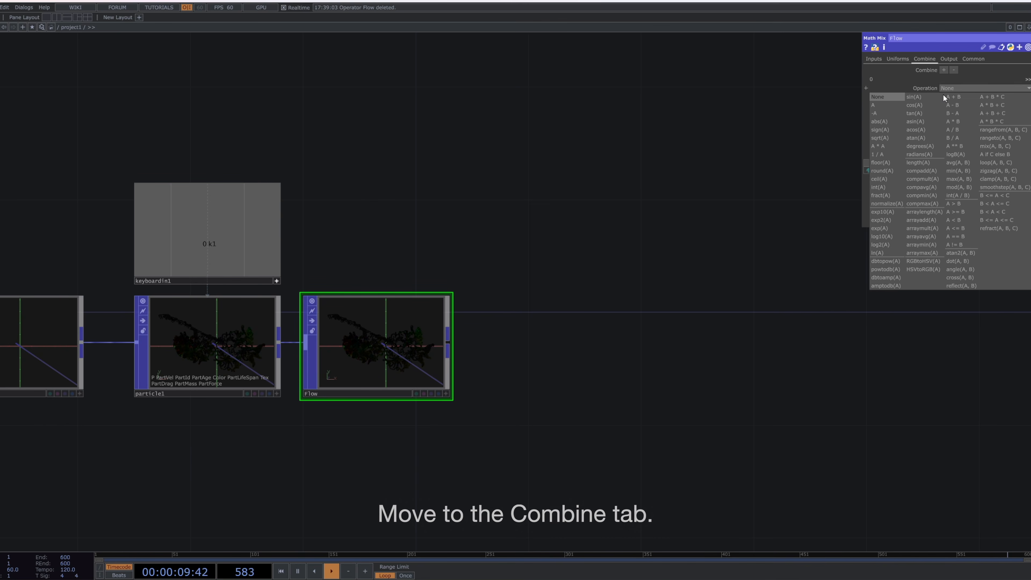
click(873, 105)
click(1028, 97)
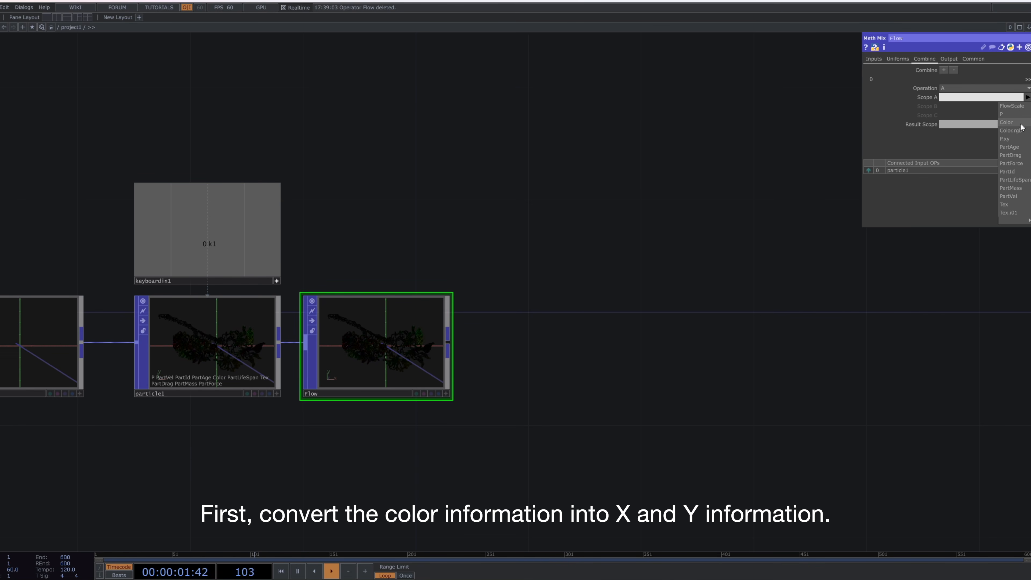
click(1011, 131)
click(999, 98)
click(999, 99)
key(BackSpace)
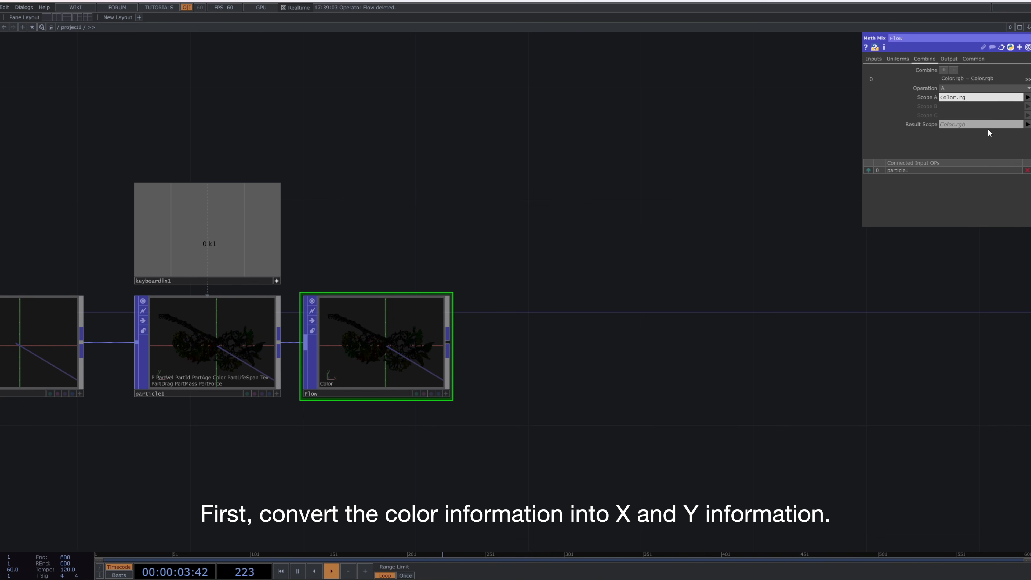
click(989, 124)
text(Flow)
key(Return)
Step: Add two combine entries and set the first new one to multiply Flow by PartAge (A * B) into FlowAge
click(943, 70)
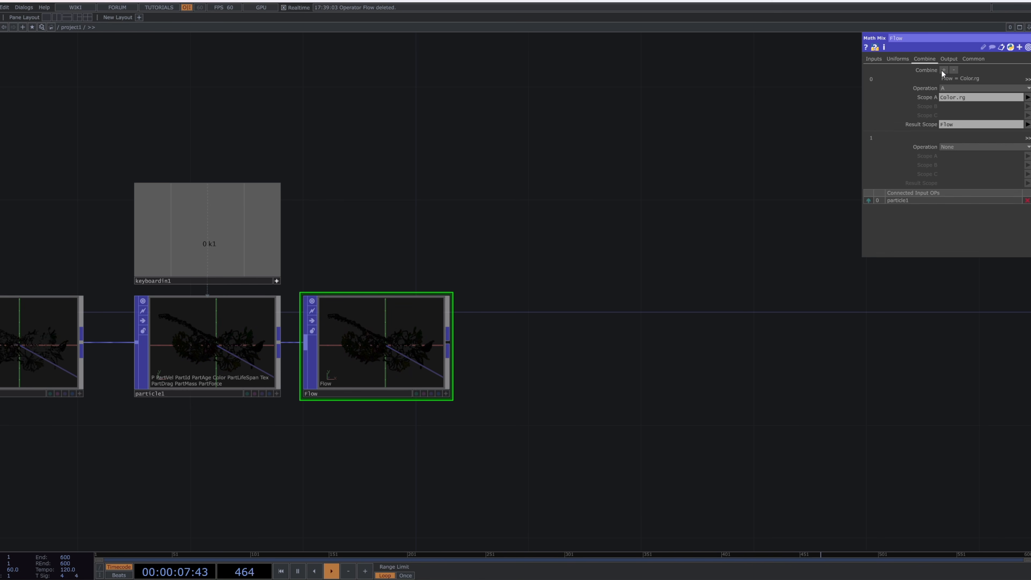
click(942, 70)
click(974, 148)
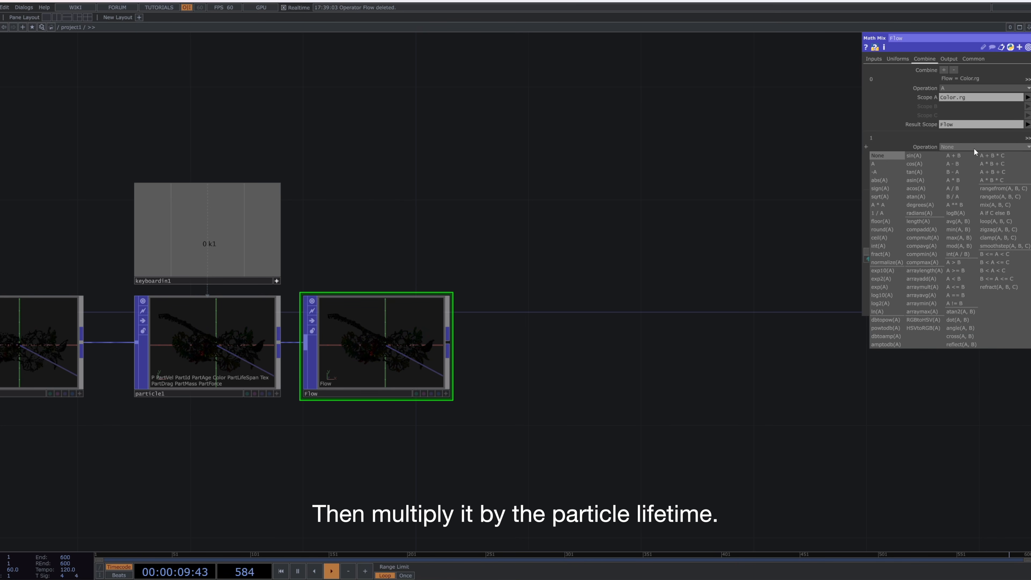
click(967, 177)
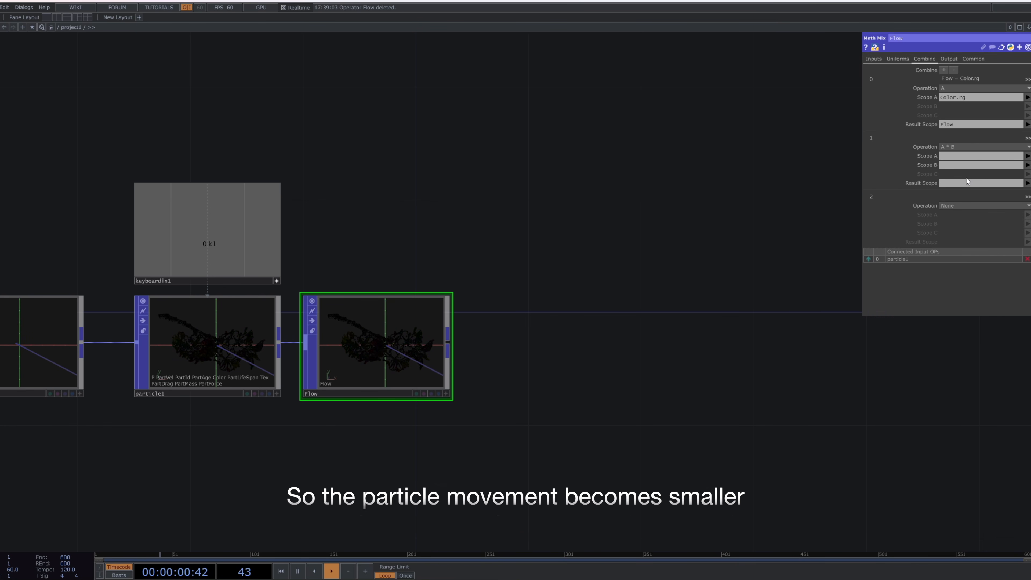
click(1027, 156)
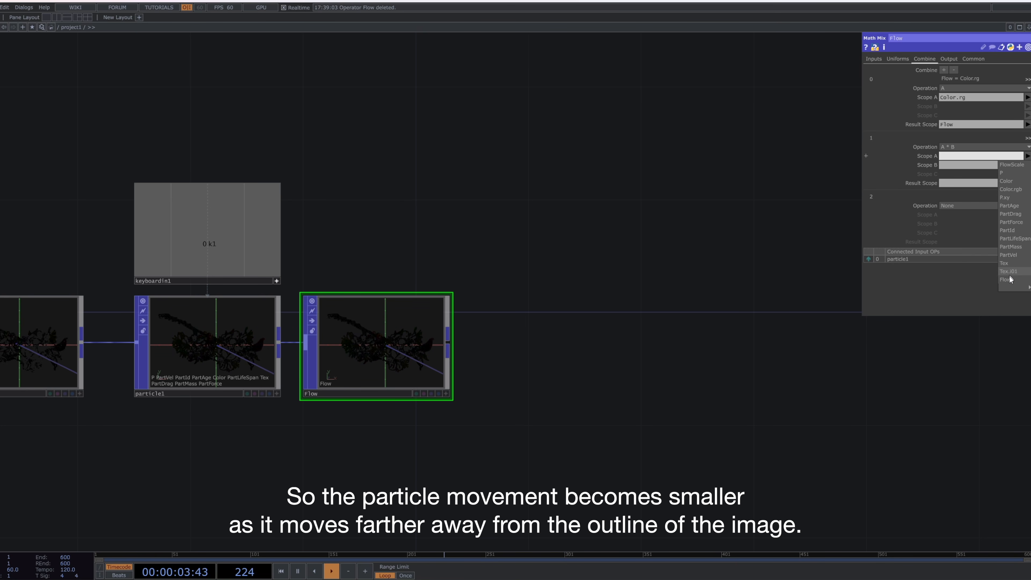
click(1006, 280)
click(1027, 164)
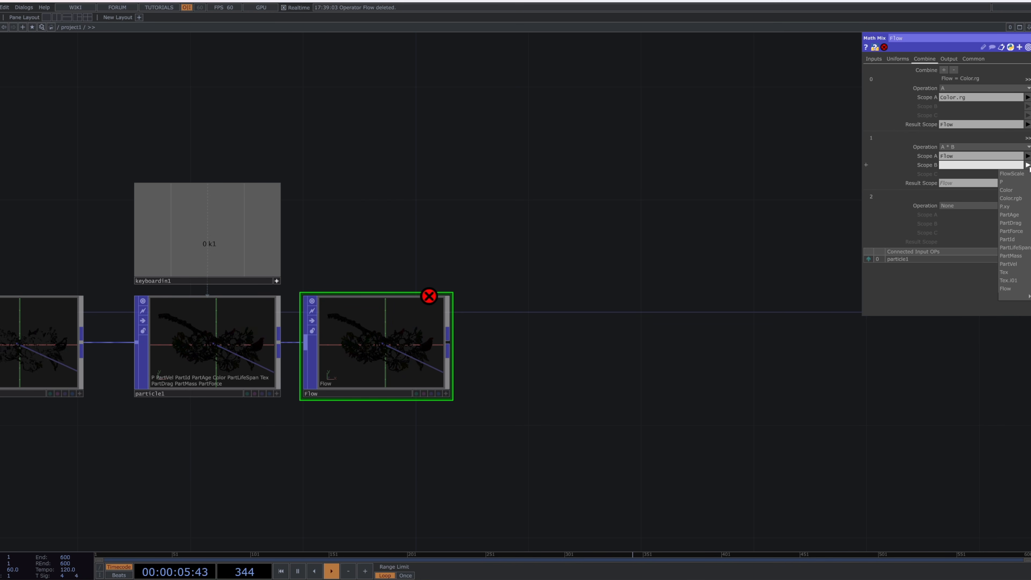
click(1025, 216)
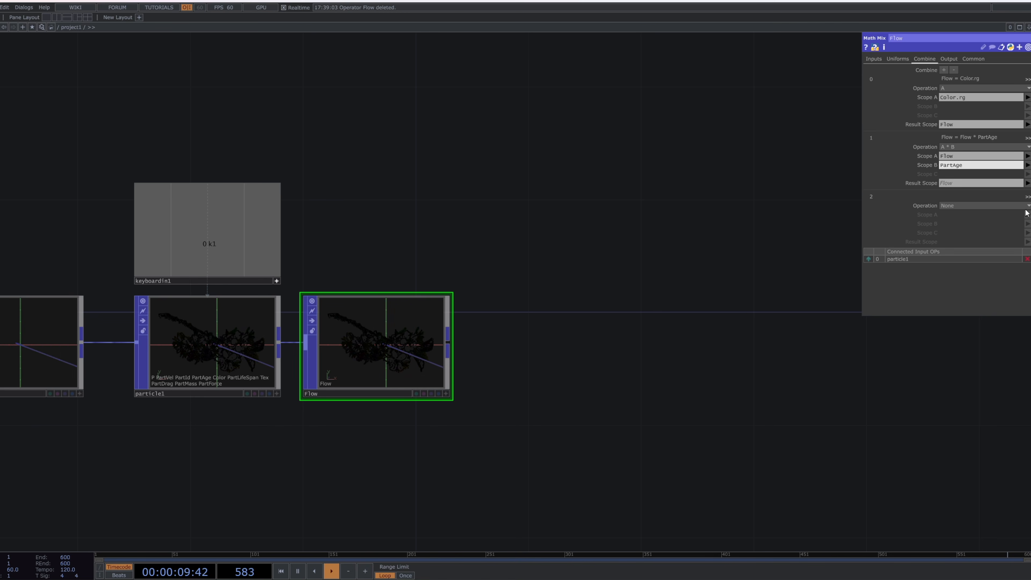
click(980, 184)
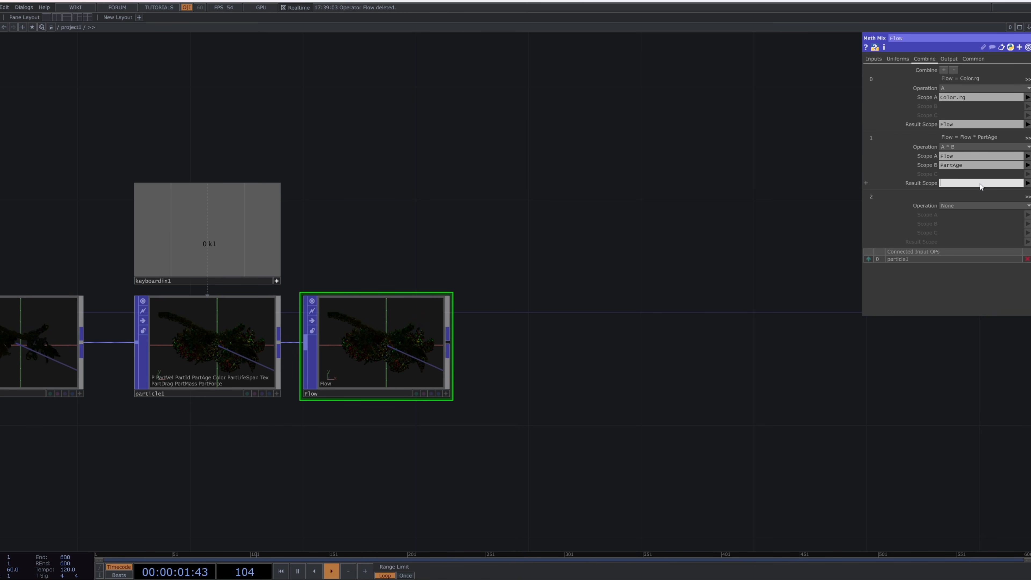
text(Flow)
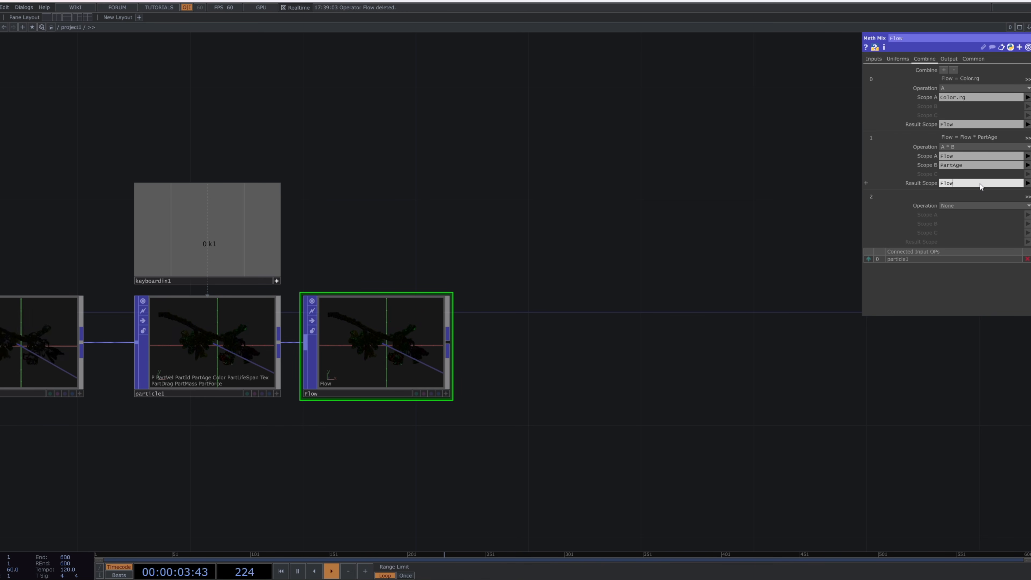
text(Age)
key(Return)
Step: Set the third combine to multiply FlowAge by FlowScale (A * B) with PartForce.xy as the Result Scope
click(972, 205)
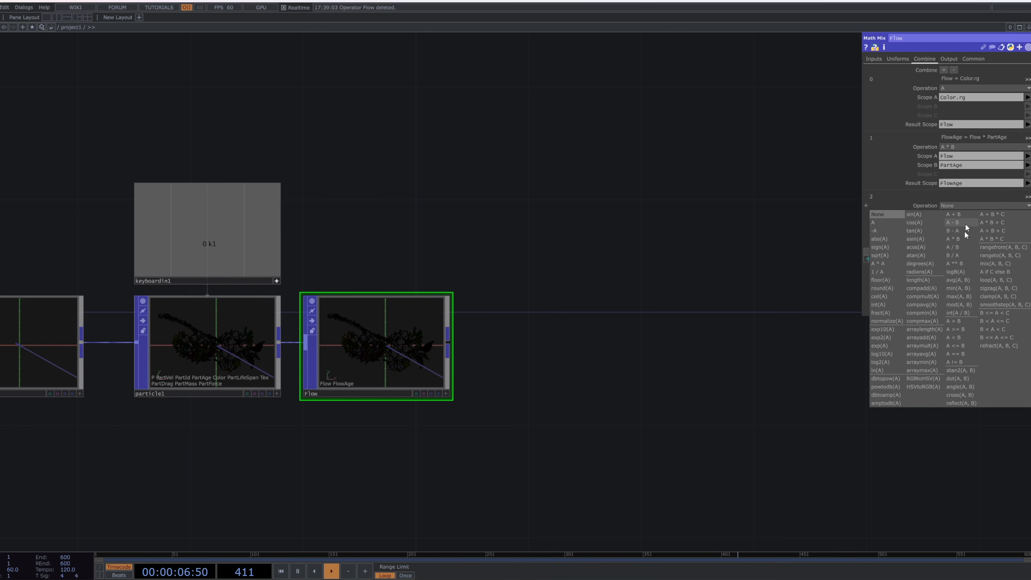
click(963, 240)
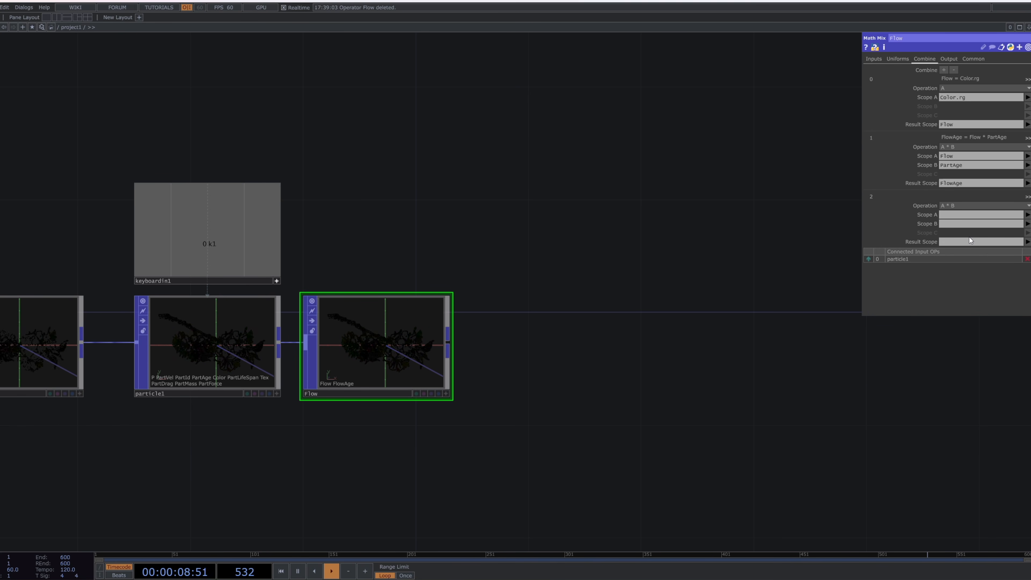
click(1028, 215)
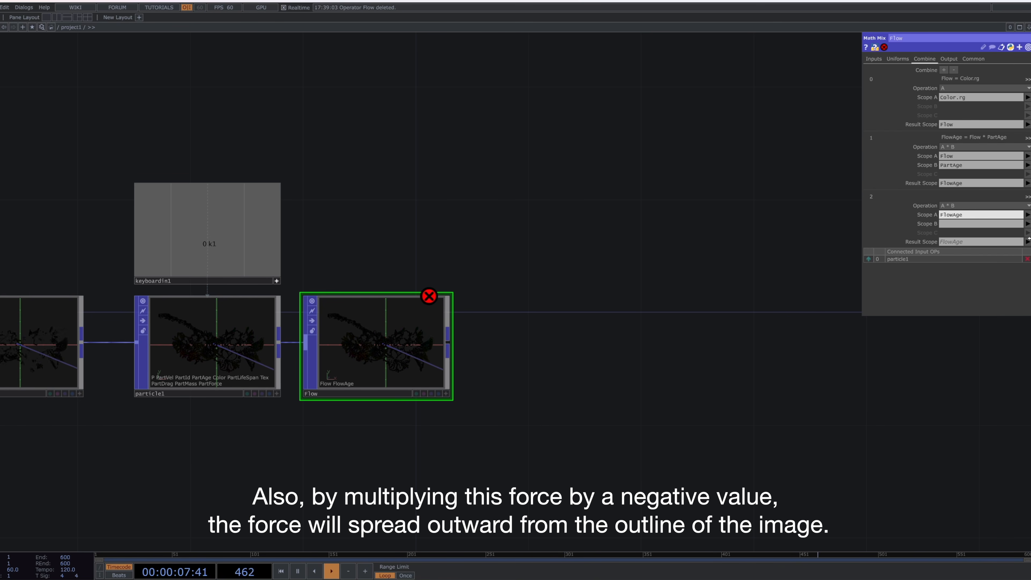
click(1027, 224)
click(1020, 234)
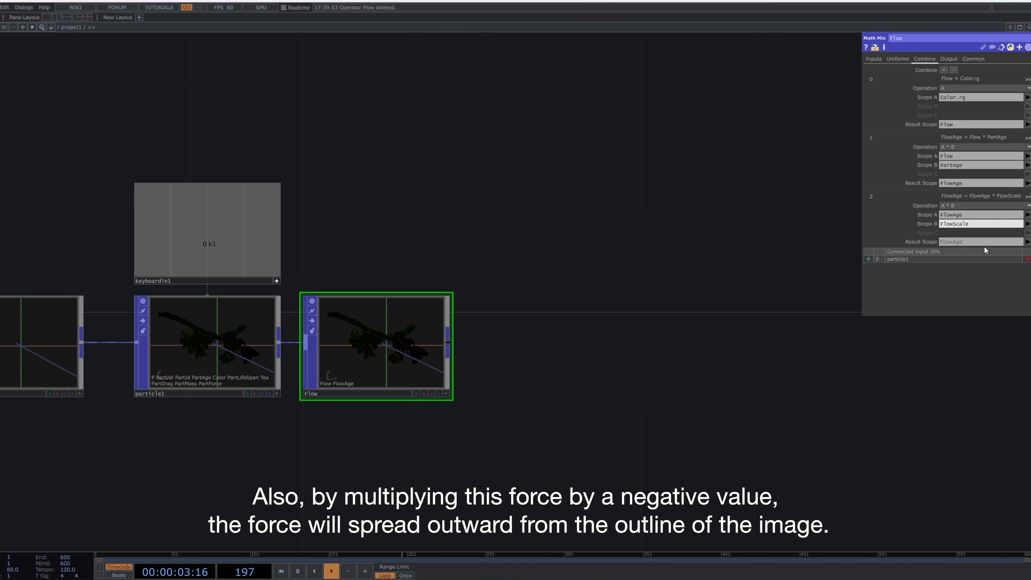
click(1027, 242)
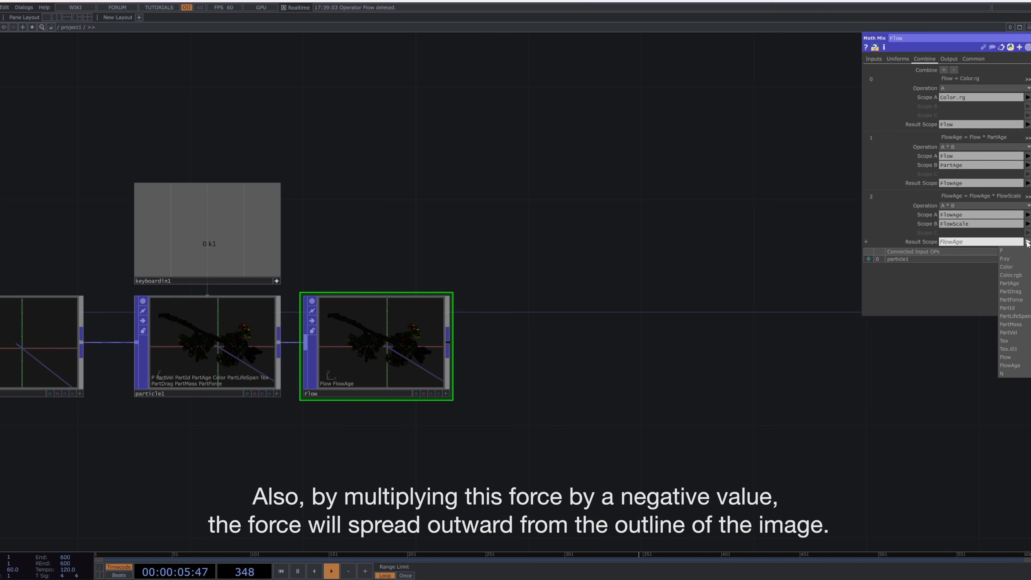
click(1011, 299)
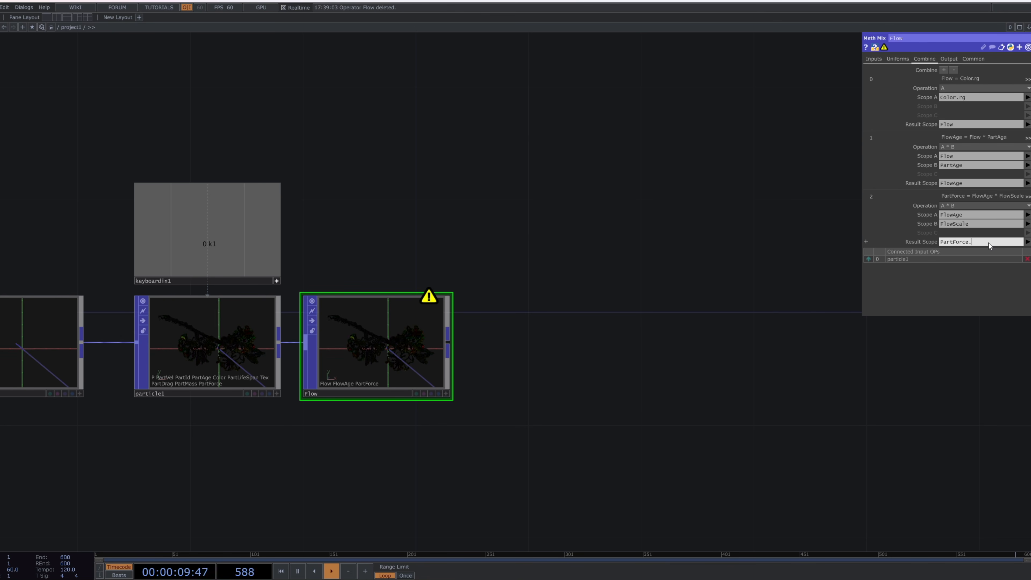
text(y)
key(Return)
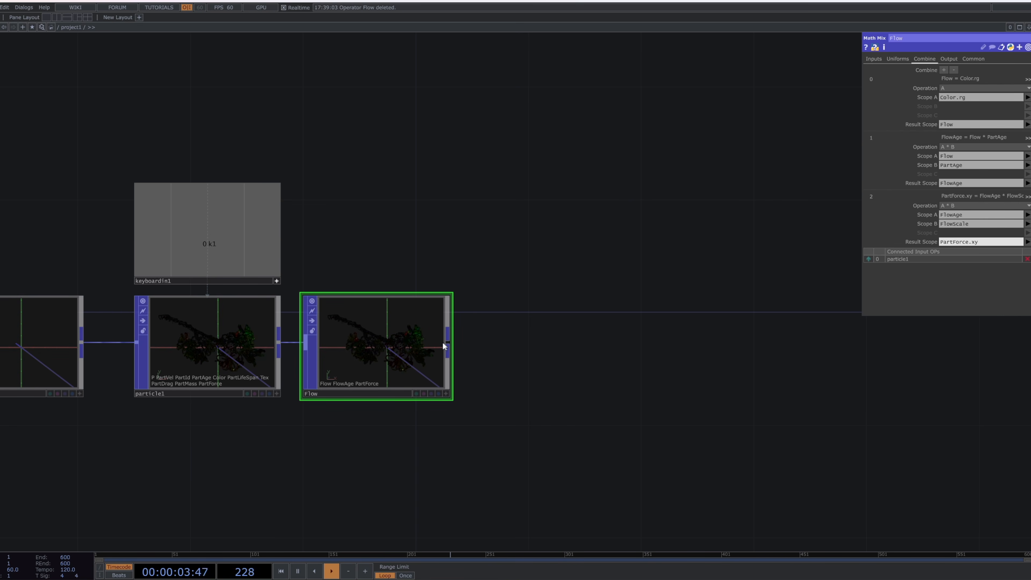
Step: Add a Noise POP fed by the Flow Math Mix POP and rename it Curl
click(453, 346)
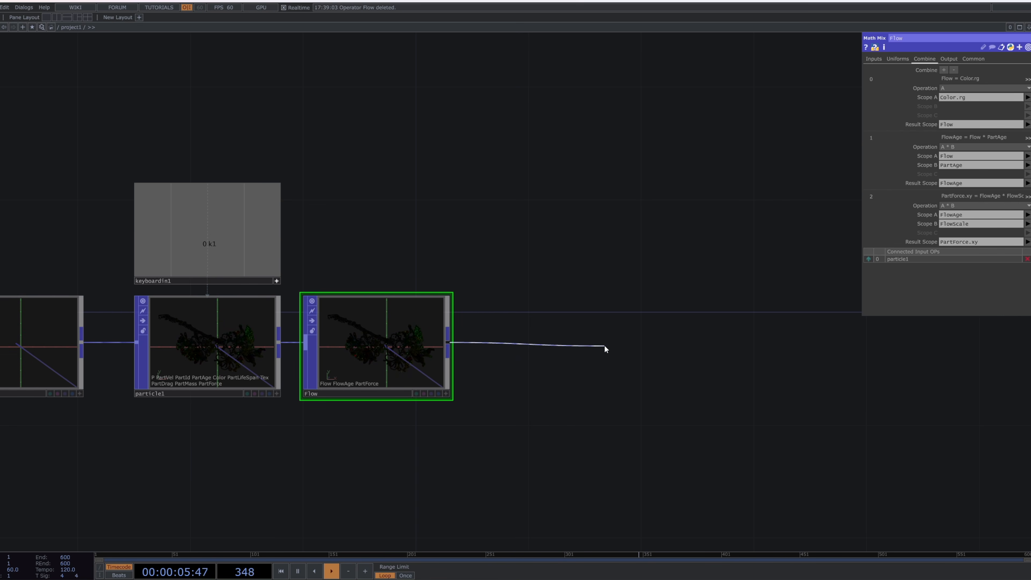
click(604, 345)
text(noise)
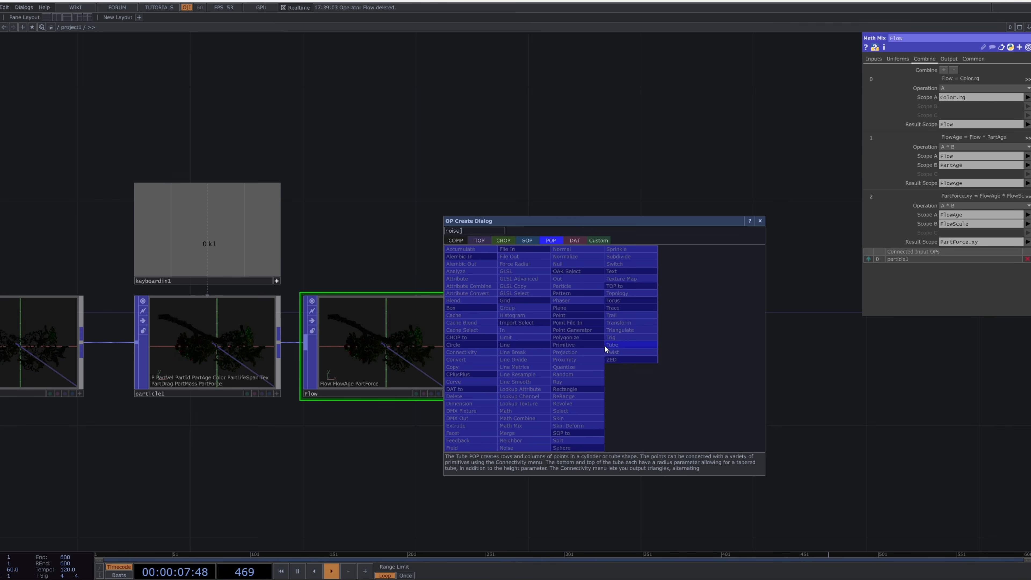
click(538, 449)
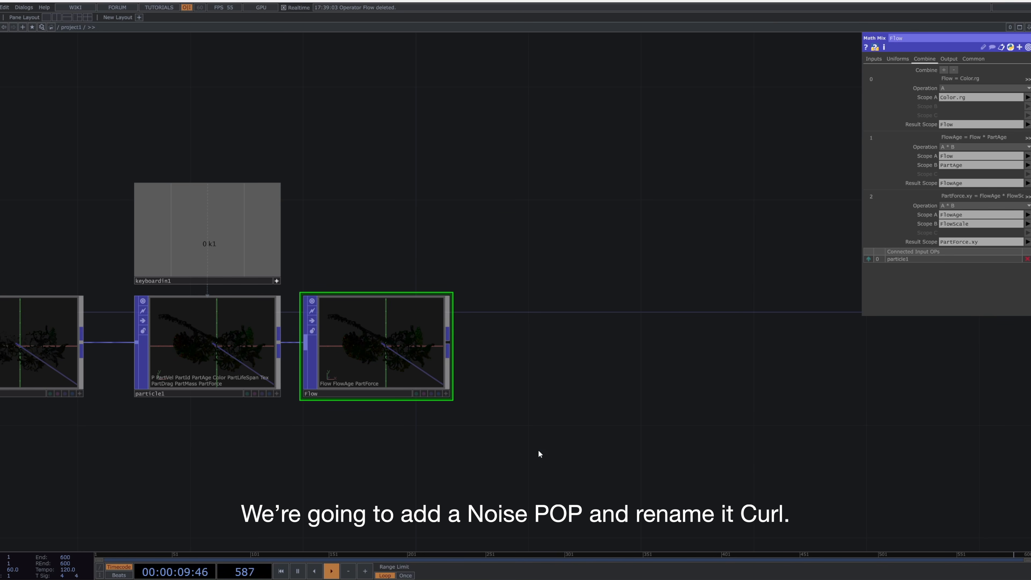
click(552, 353)
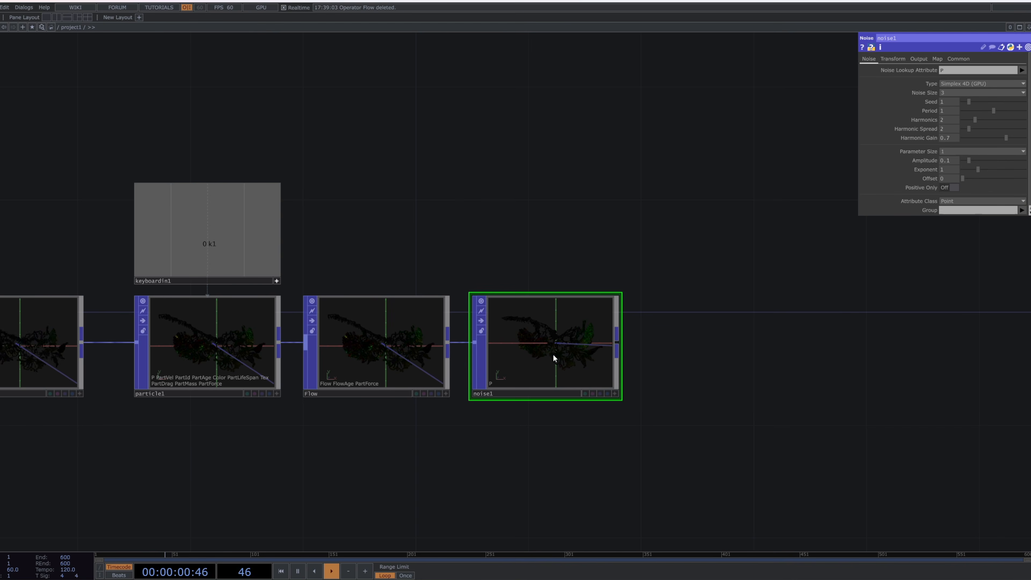
click(532, 393)
text(Curl)
key(Return)
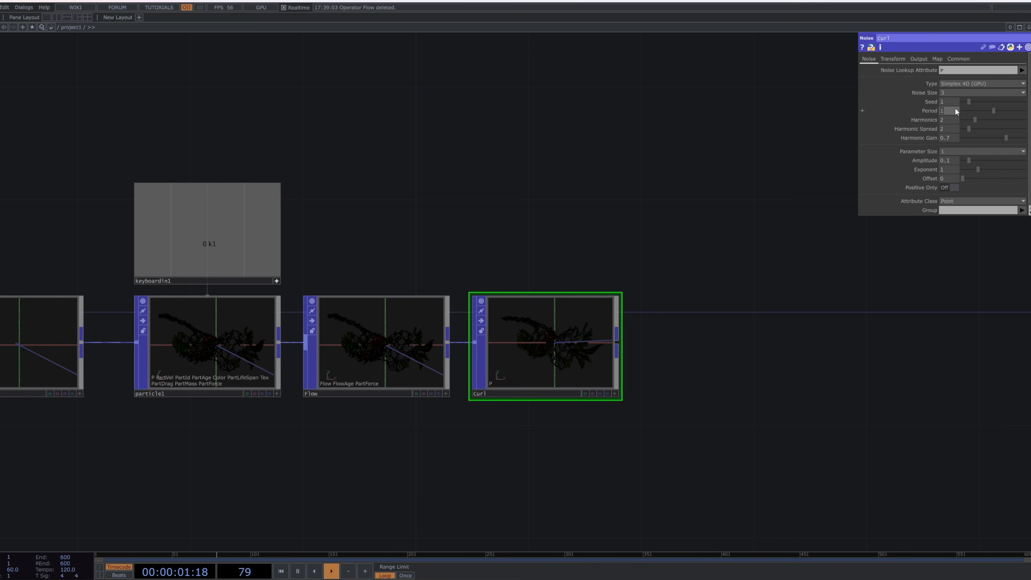
Step: Set Curl's noise period to 0.3 and its amplitude to 0.02
click(955, 109)
text(0.3)
key(Return)
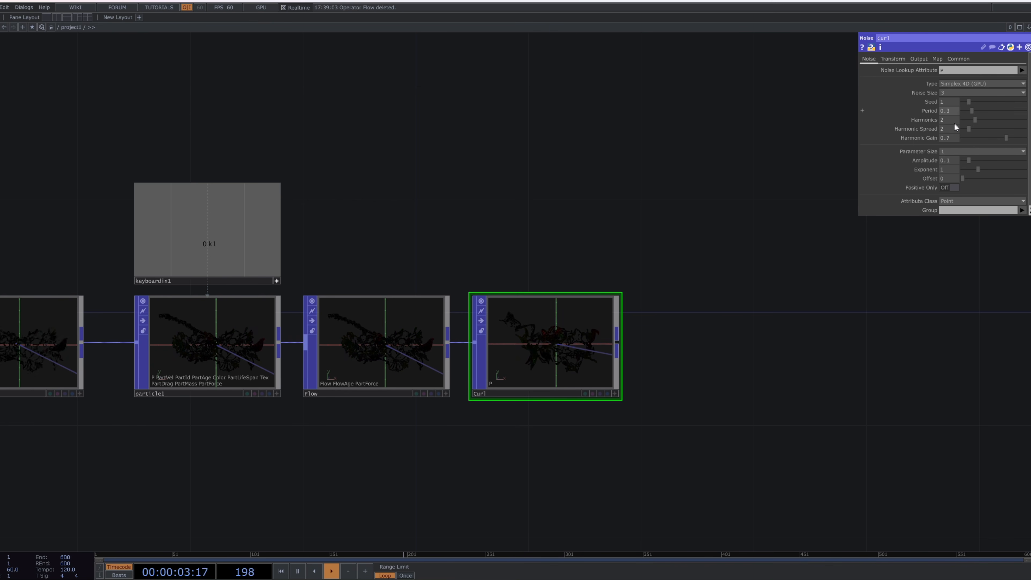
click(949, 160)
text(02)
key(Return)
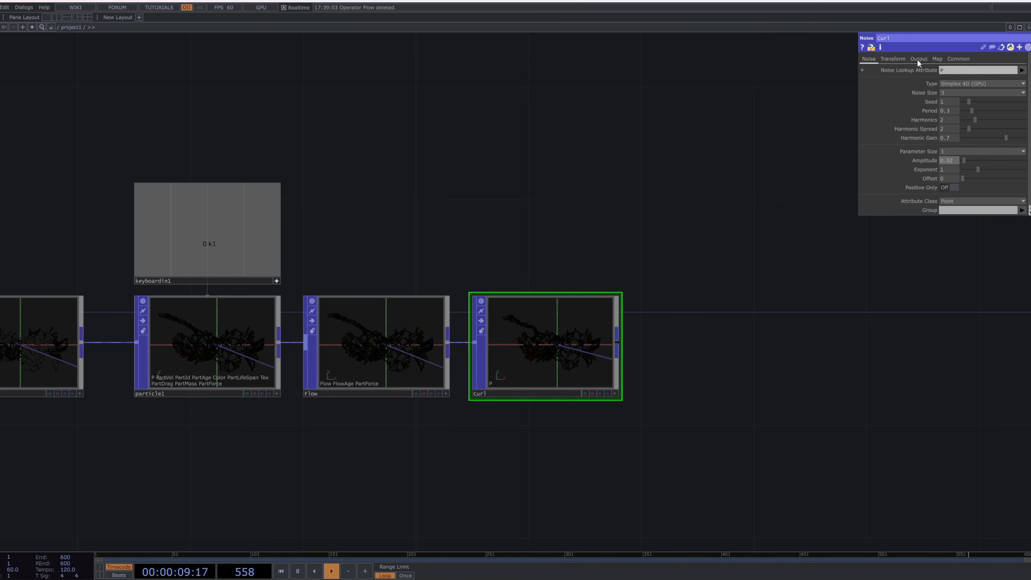
Step: Animate Curl's noise by setting its Translate 4D to the expression absTime.seconds
click(896, 62)
click(946, 124)
text(absTime.seconds)
key(Return)
click(921, 125)
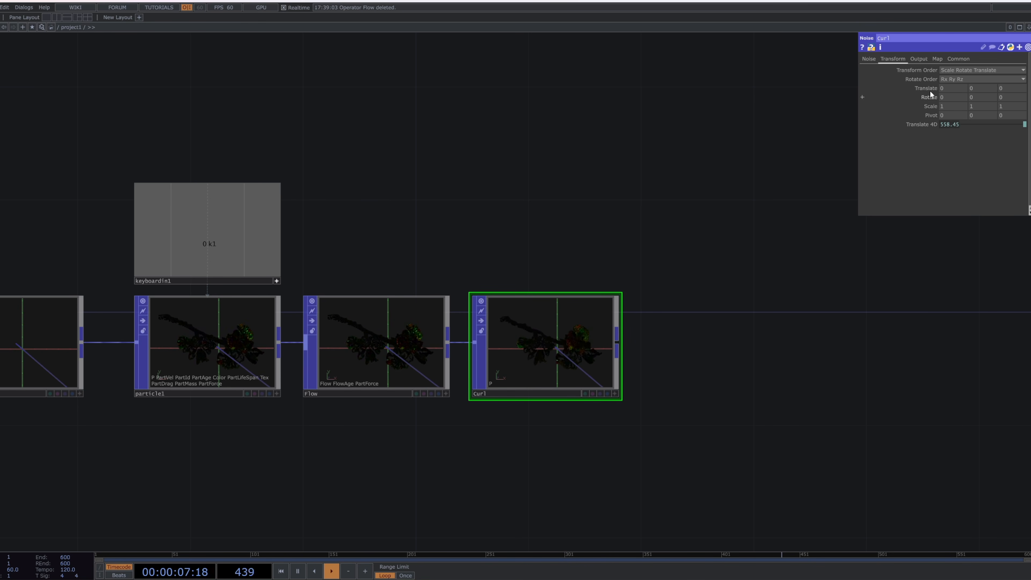
Step: Set Curl's Combine Entity to Curl 3D and its Combine Attribute Scope to PartForce.xy
click(923, 59)
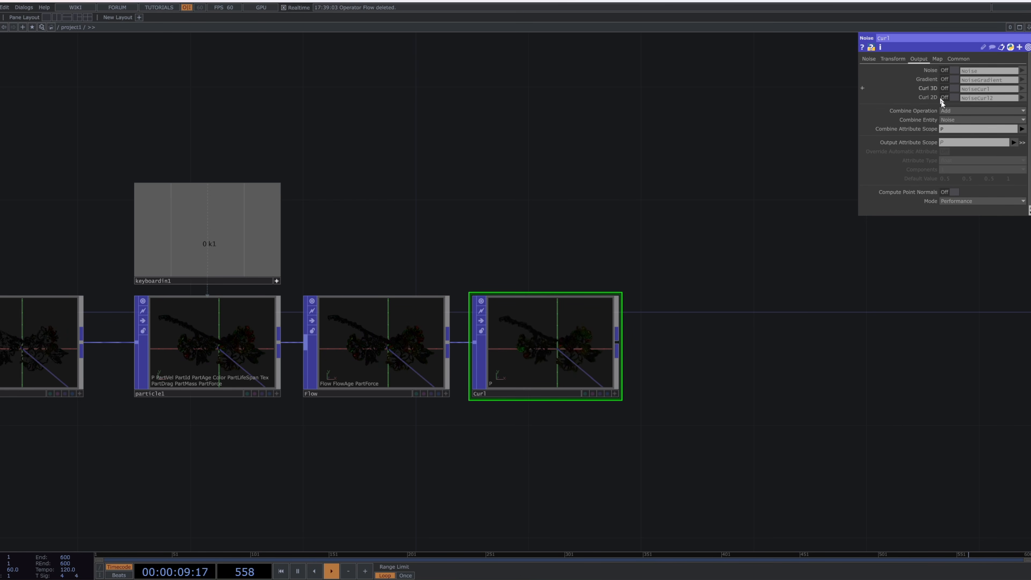
click(949, 119)
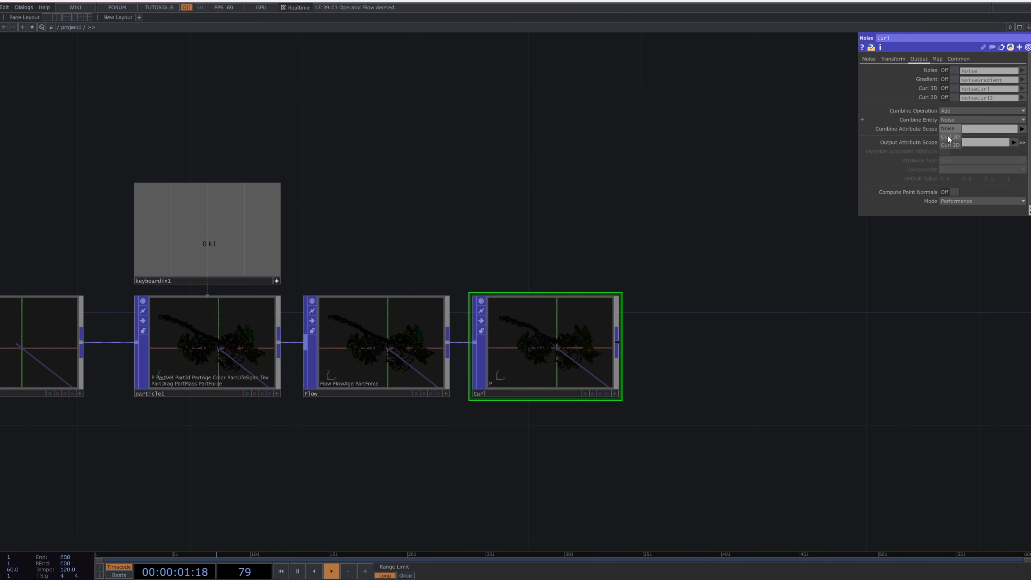
click(954, 128)
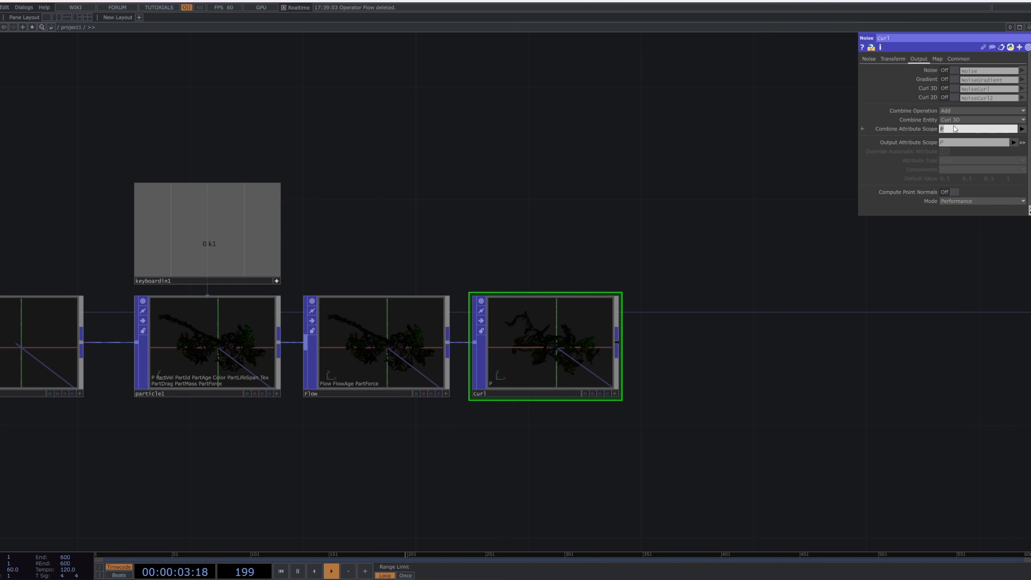
click(1022, 130)
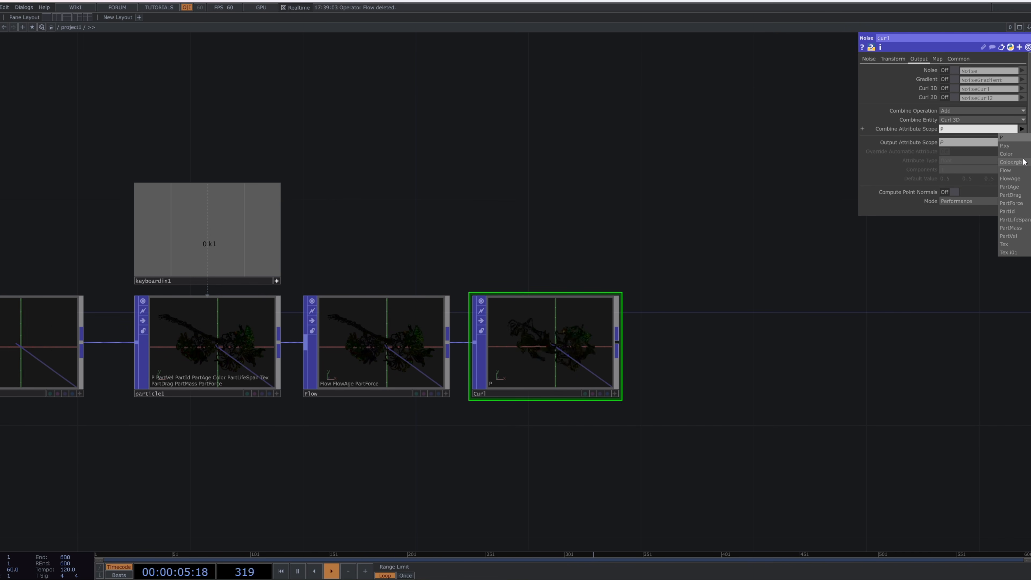
click(1020, 203)
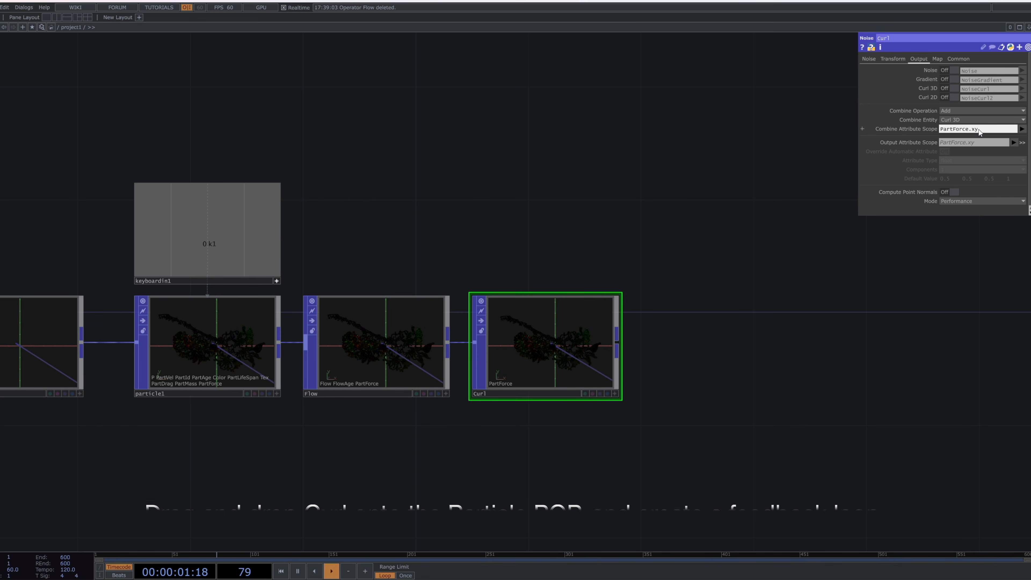
key(Return)
Step: Make Curl the Target Feedback Loop POP of particle1 and inspect the resulting particle motion
drag(470, 343, 239, 344)
click(248, 339)
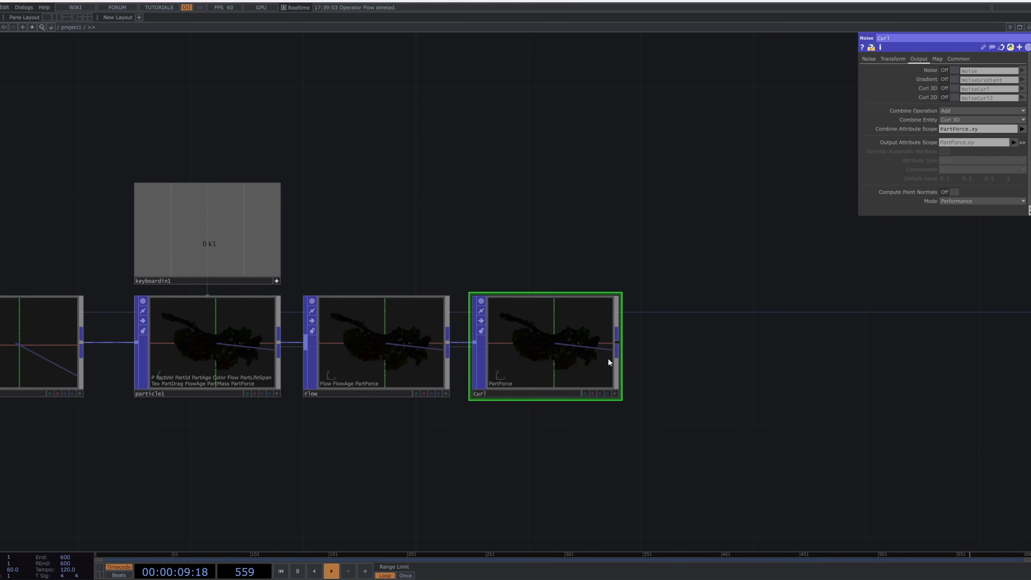
scroll(591, 359, up, 5)
scroll(592, 360, up, 2)
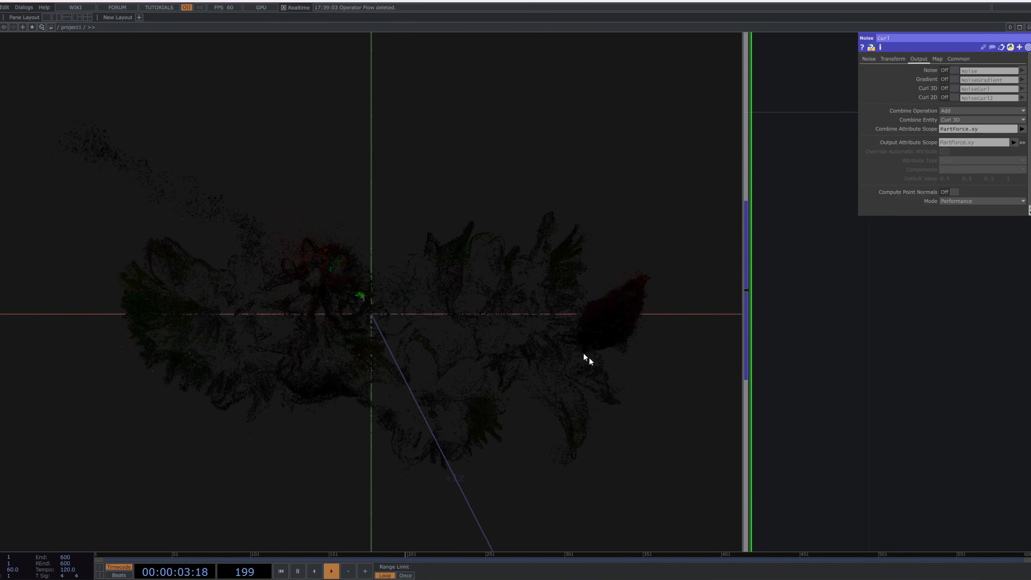
scroll(590, 358, down, 8)
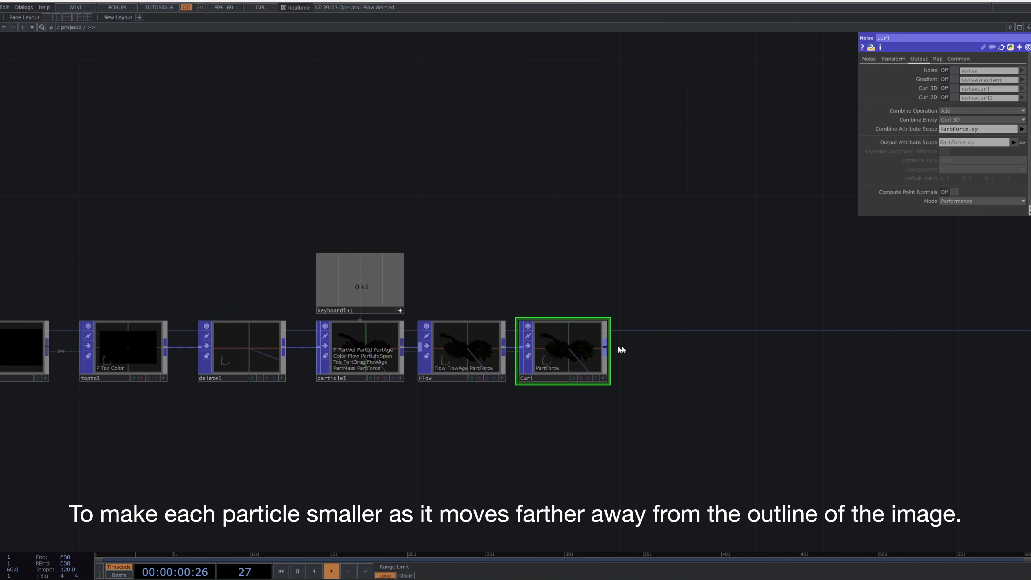
Step: Add a Math Mix POP after Curl and rename it PartScale
key(Tab)
text(mathmix)
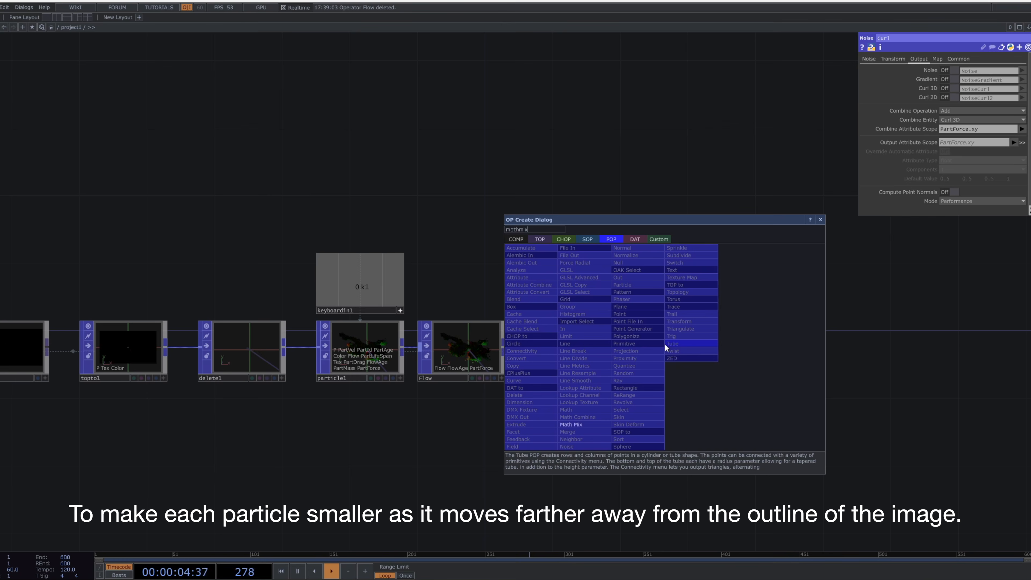
click(596, 425)
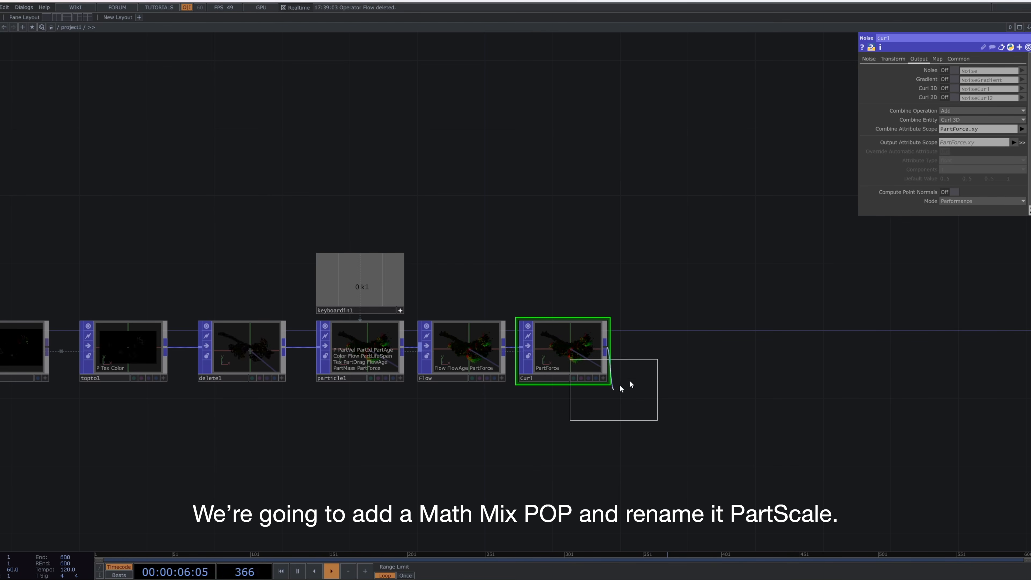
click(675, 356)
double_click(658, 378)
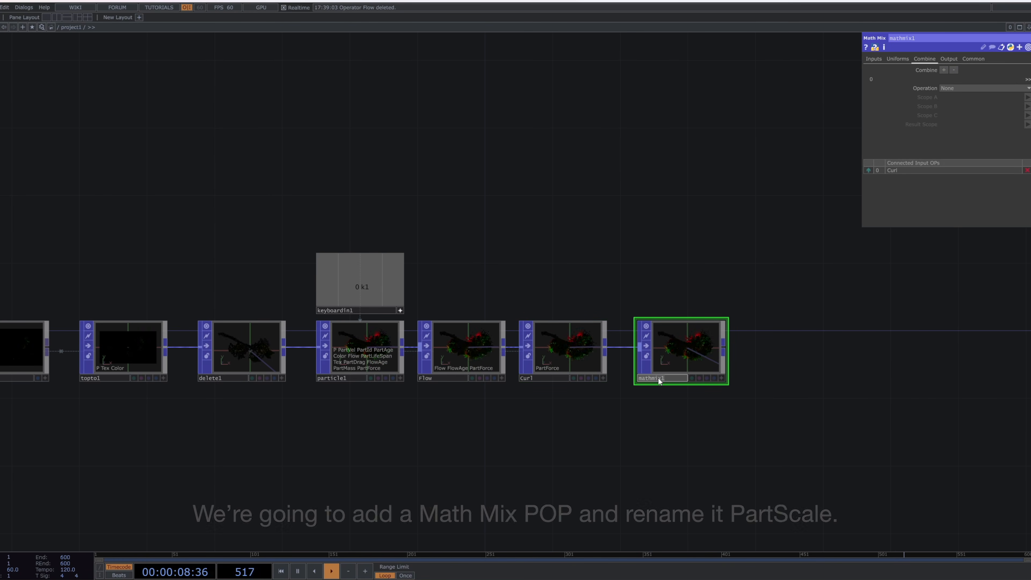
text(PartScale)
key(Return)
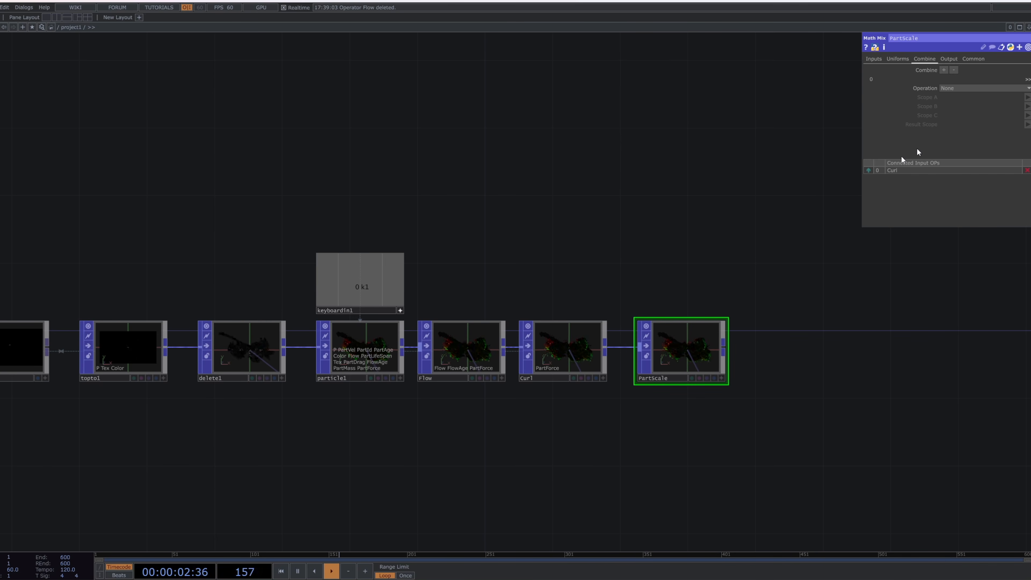
Step: Set PartScale's combine operation to A - B, with Scope A referencing the Life Expect parameter of particle1
click(971, 93)
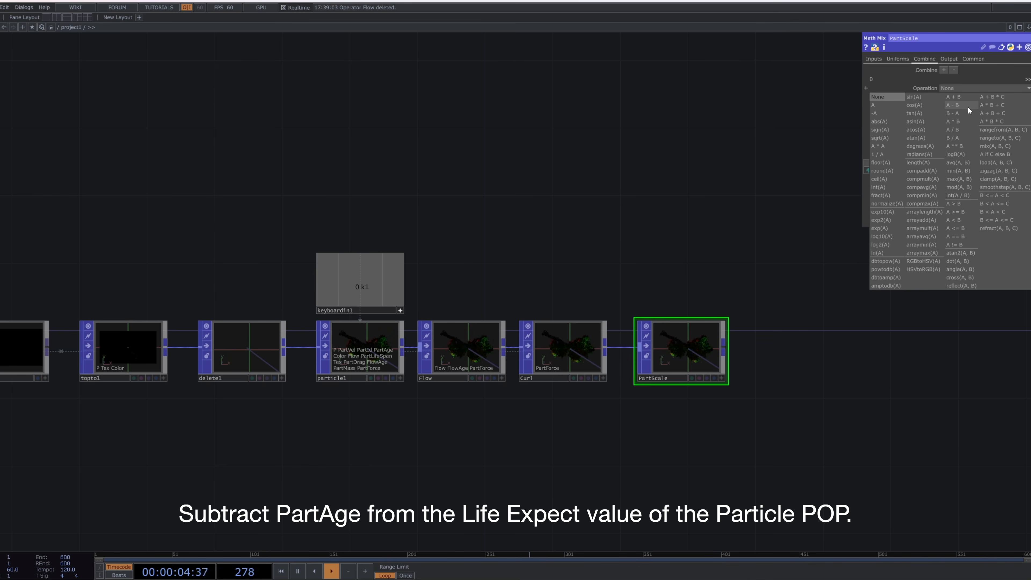
click(968, 106)
click(345, 341)
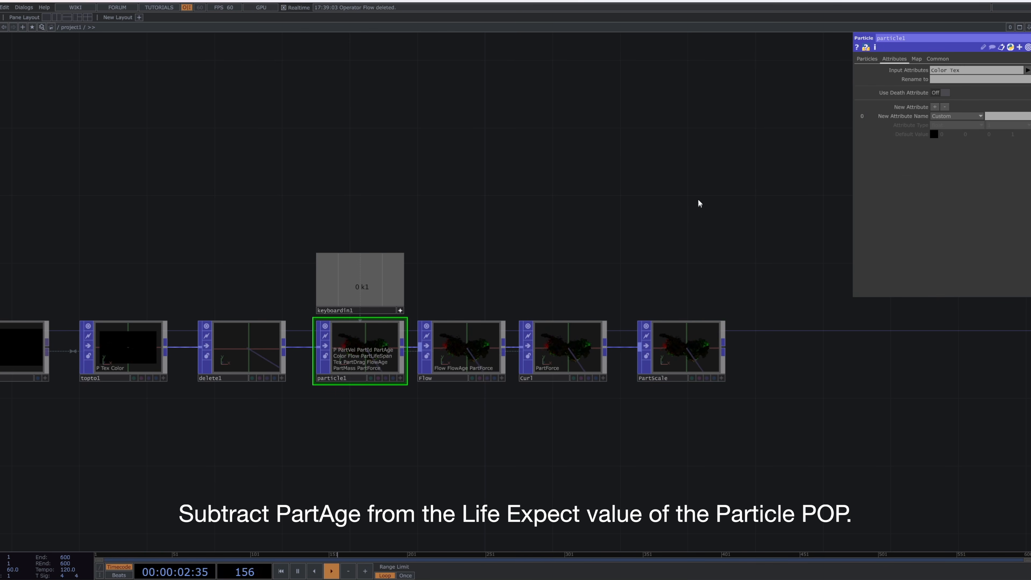
click(867, 59)
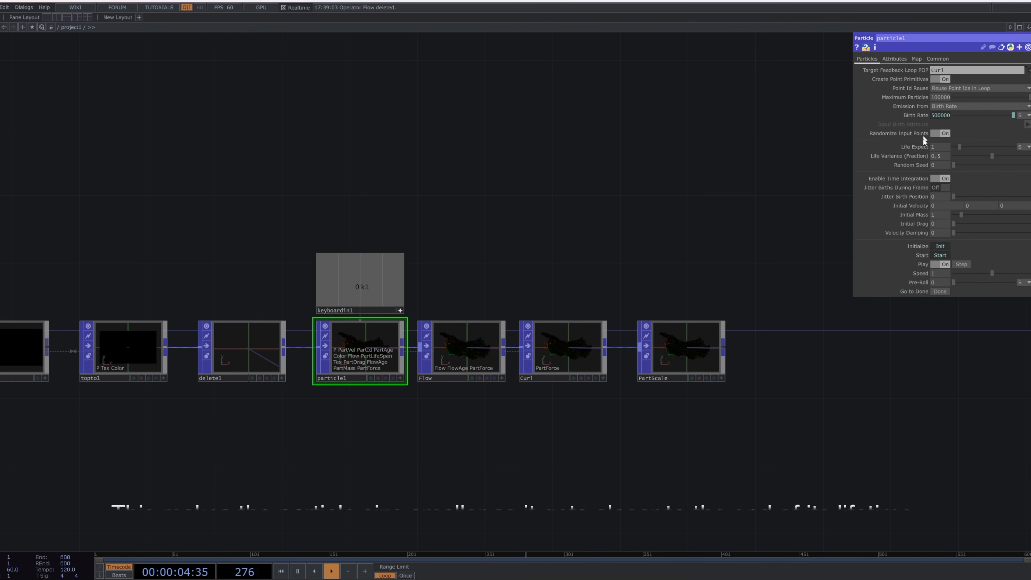
right_click(922, 146)
click(910, 106)
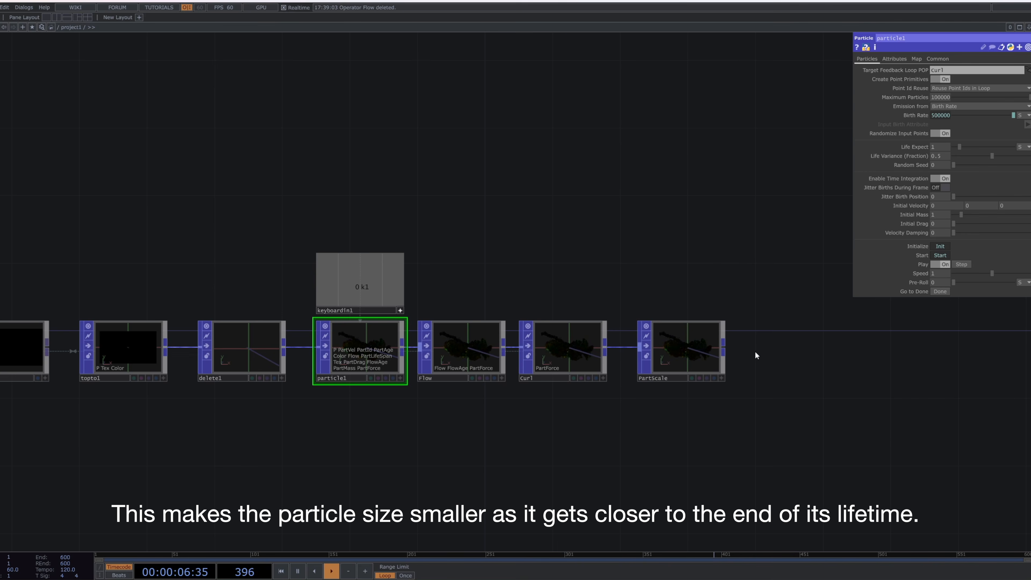
click(695, 360)
right_click(930, 99)
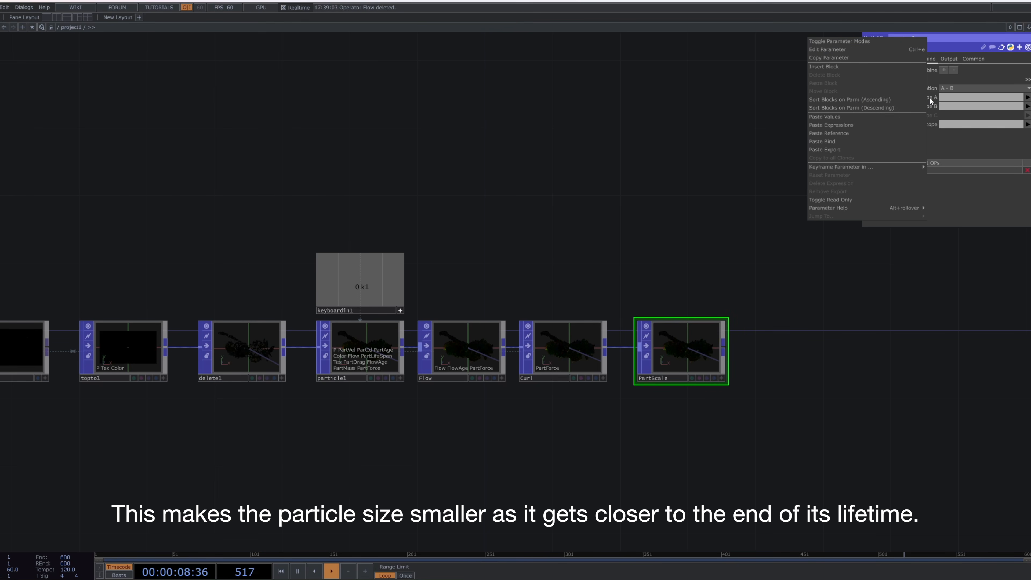
click(892, 130)
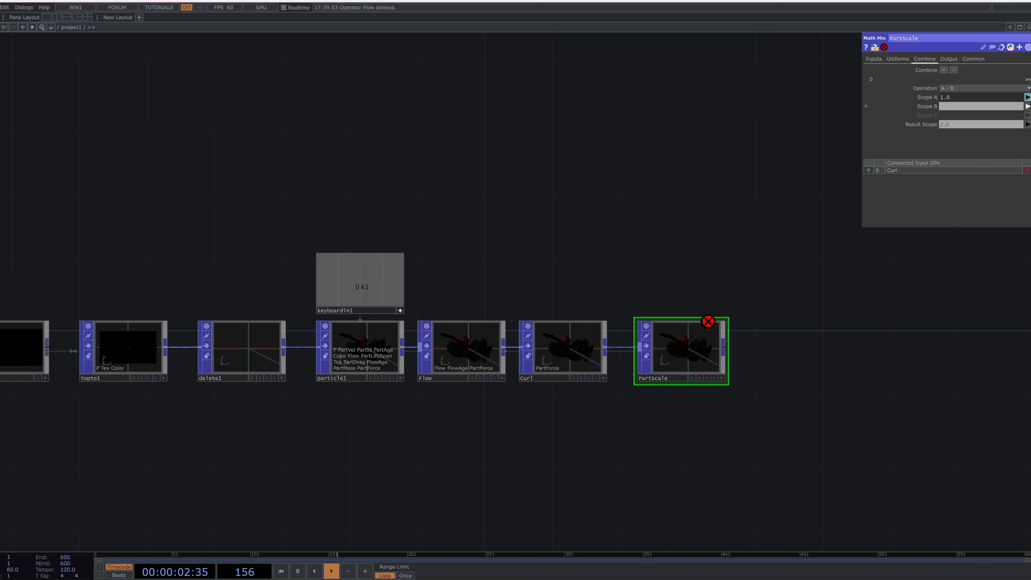
Step: Set PartScale's Scope B to PartAge and its Result Scope to PartScale
click(1027, 106)
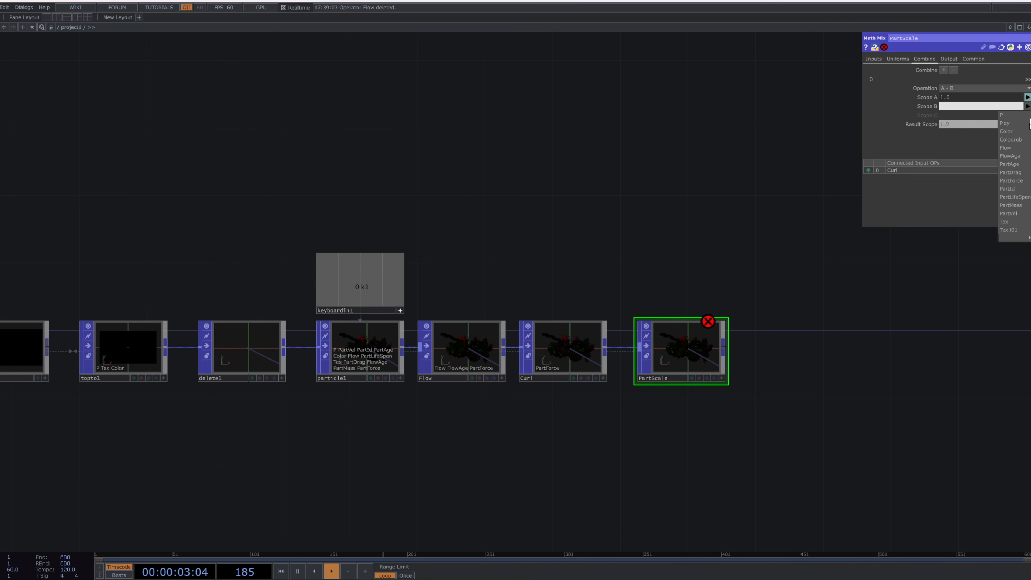
click(1021, 165)
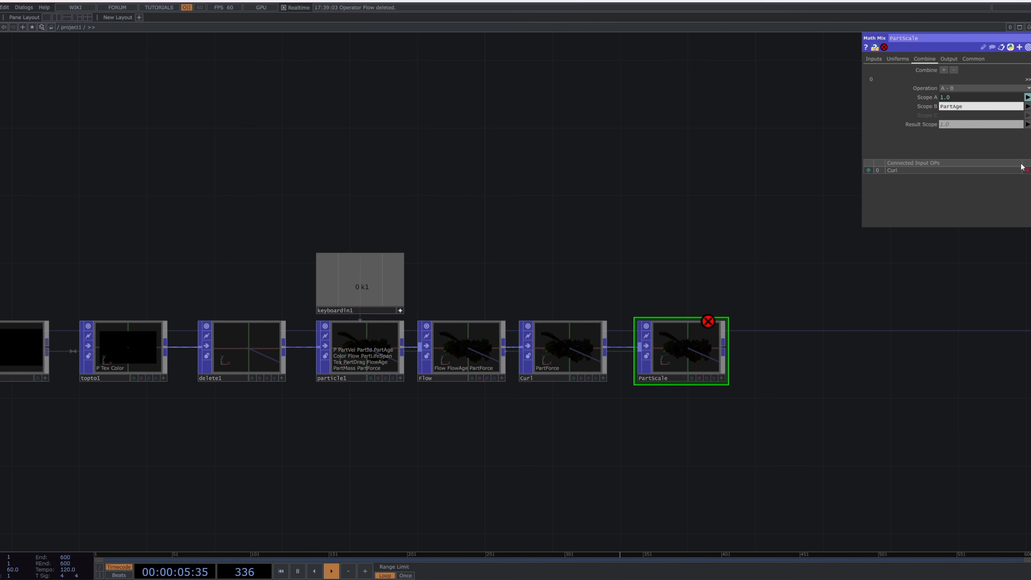
click(1000, 126)
text(PartScl)
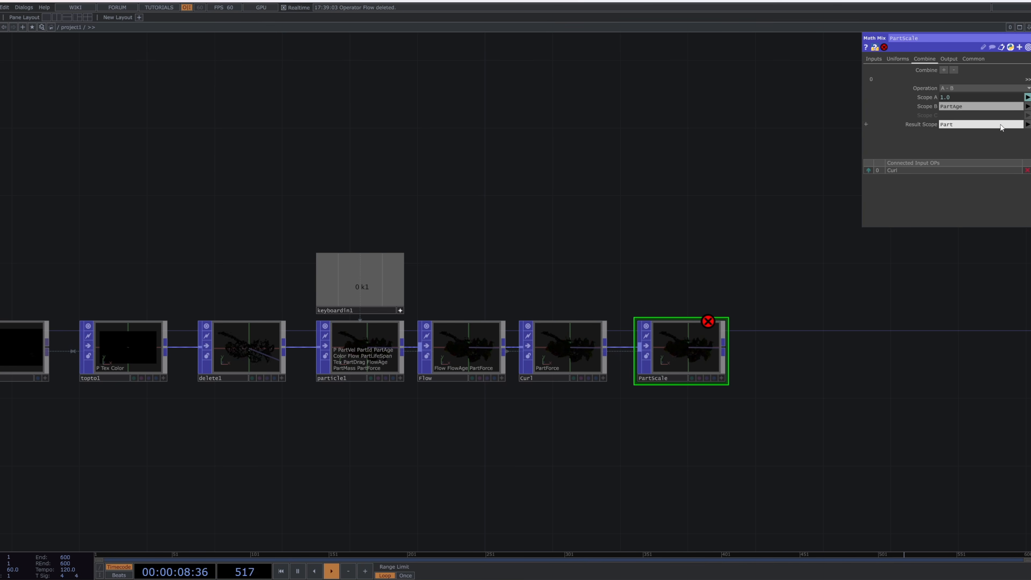
key(BackSpace)
text(ale)
key(Return)
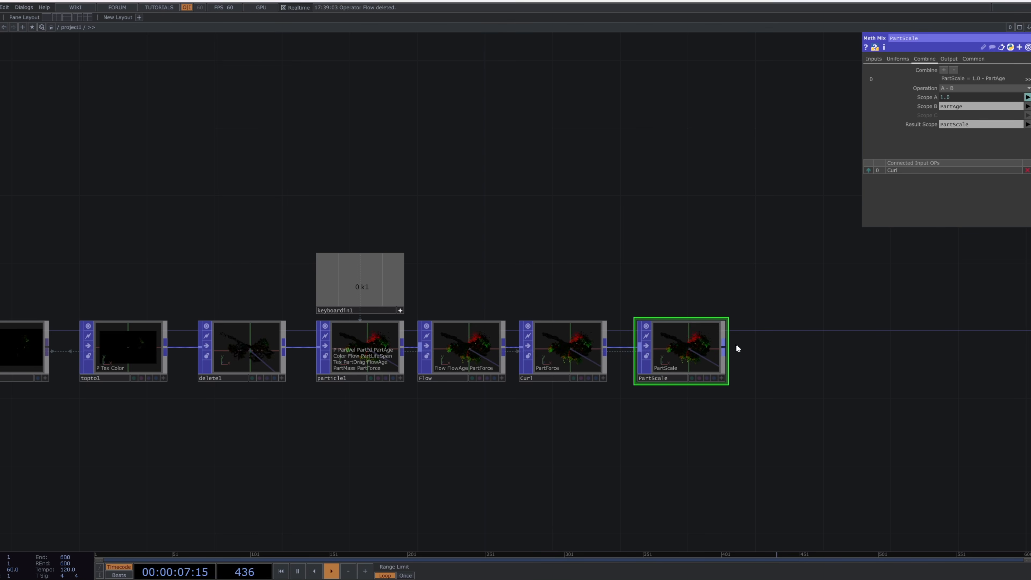
Step: Add a Random POP after PartScale and set its Combine Attribute Scope to PartScale
drag(723, 345, 767, 343)
text(rans)
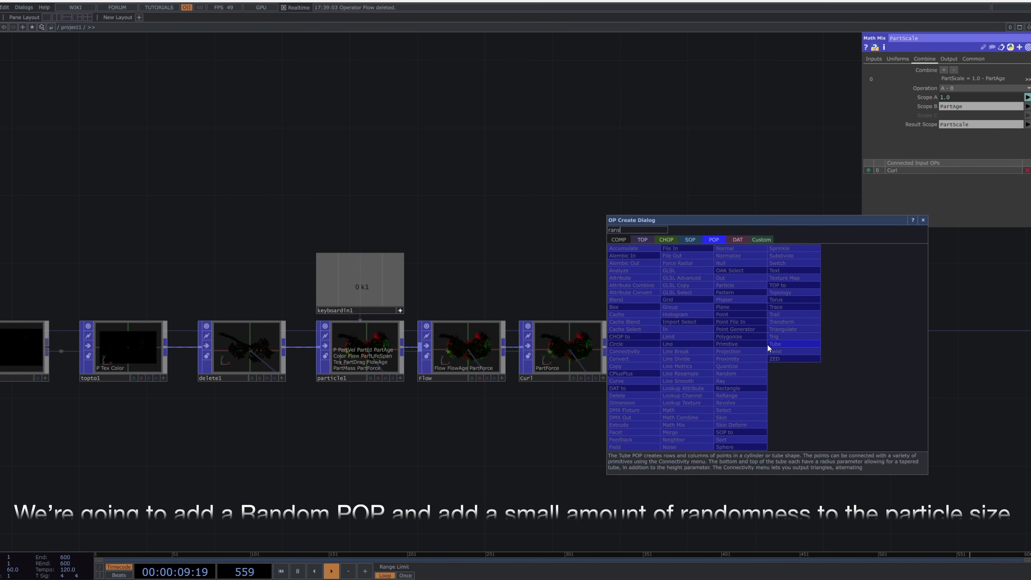
key(BackSpace)
text(d)
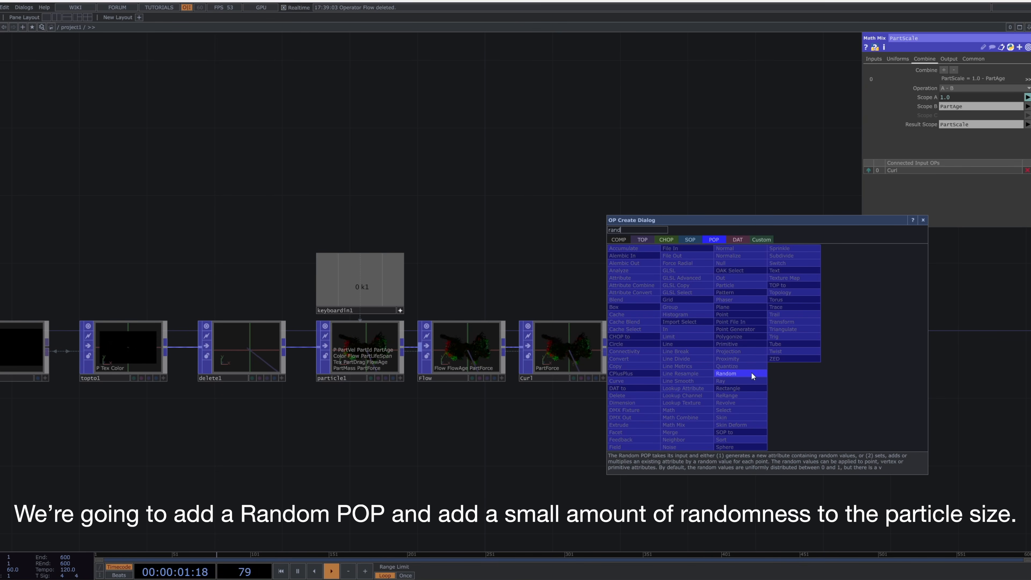
click(750, 372)
click(790, 352)
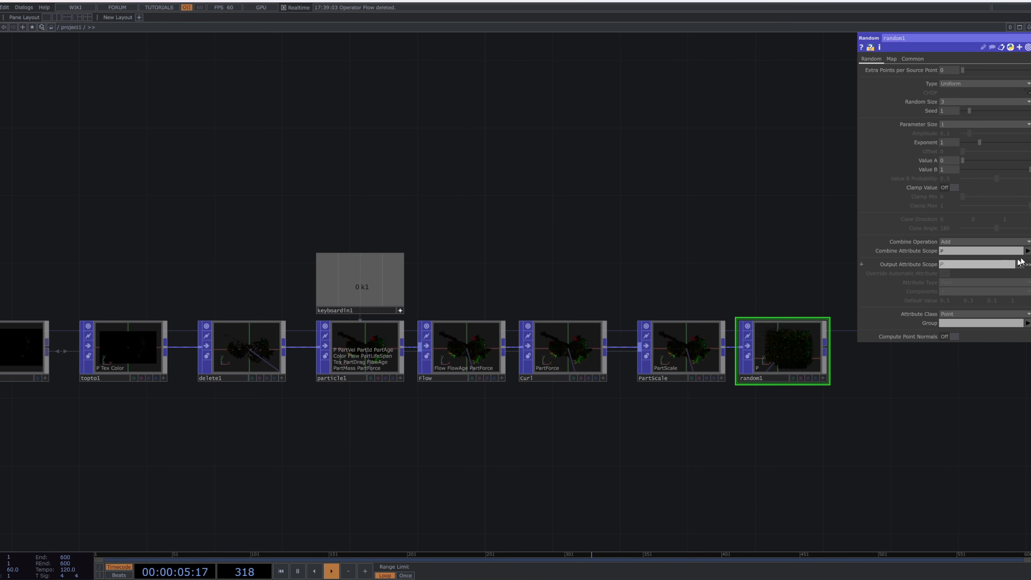
click(1027, 251)
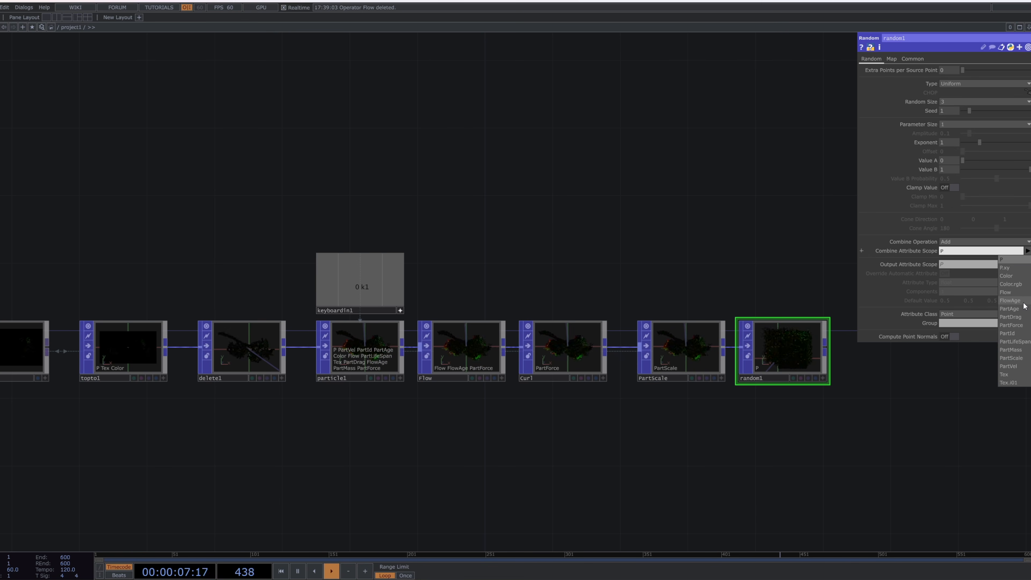
click(1011, 358)
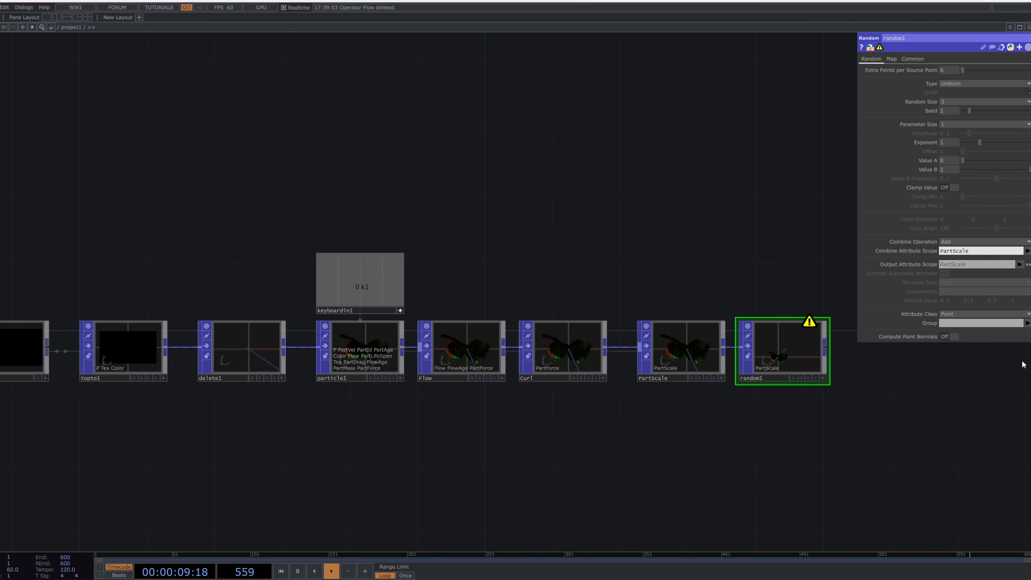
Step: Set random1's Random Size to 1, Value A to 0.03 and Value B to 0.3
click(984, 101)
click(945, 108)
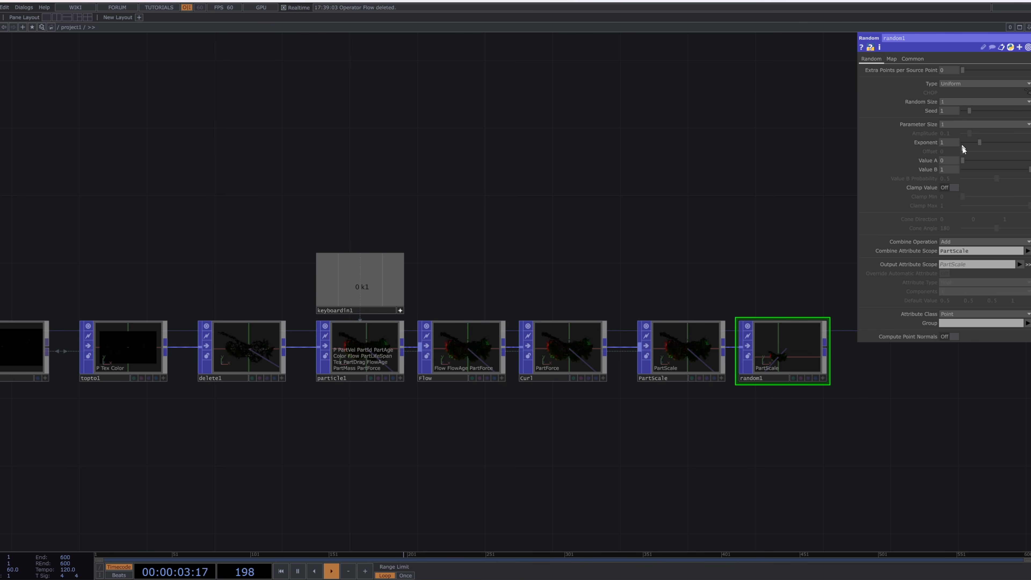
click(946, 161)
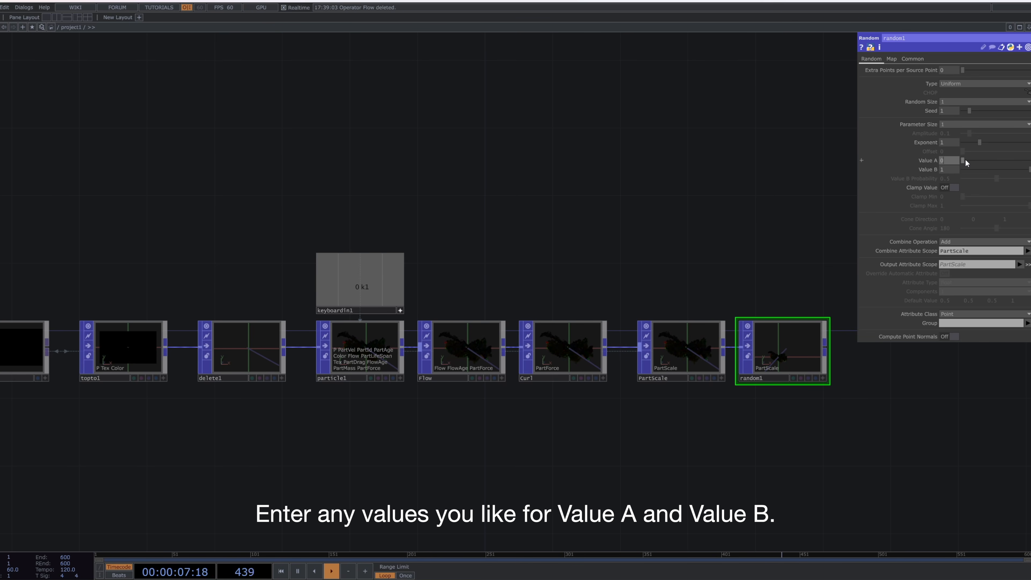
text(.03)
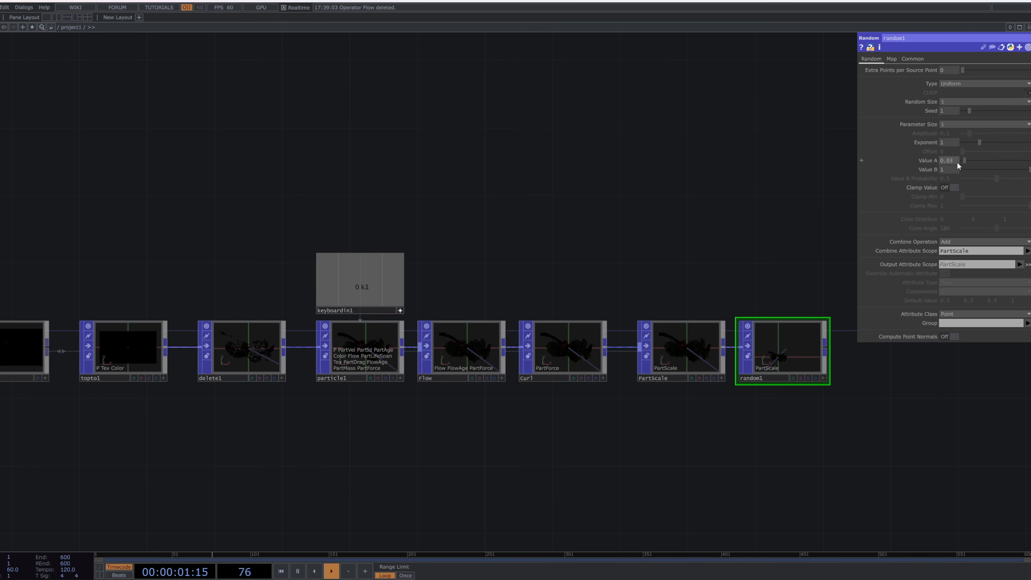
click(956, 169)
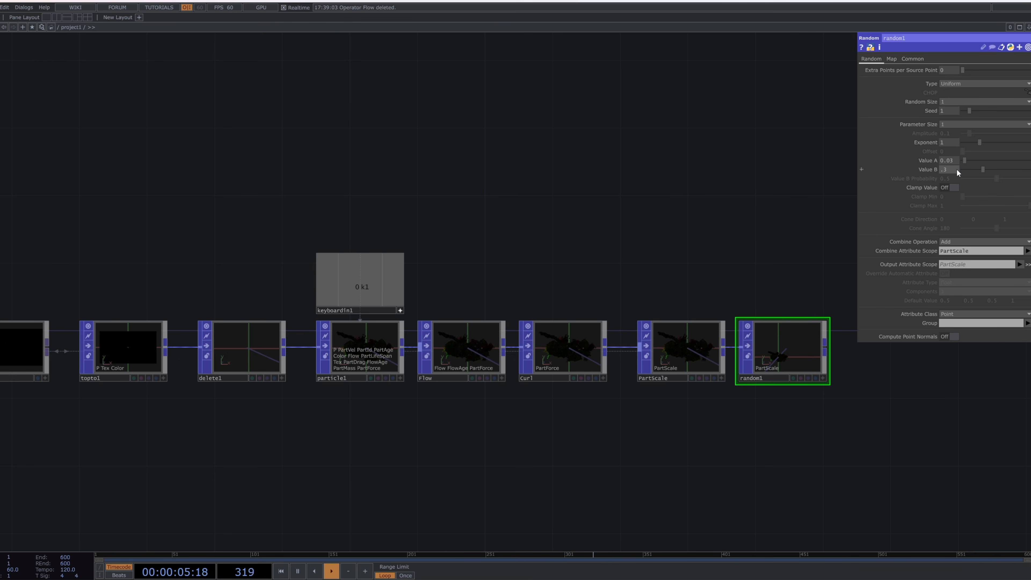
Step: Add a Lookup Texture POP connected after random1
drag(706, 247, 523, 304)
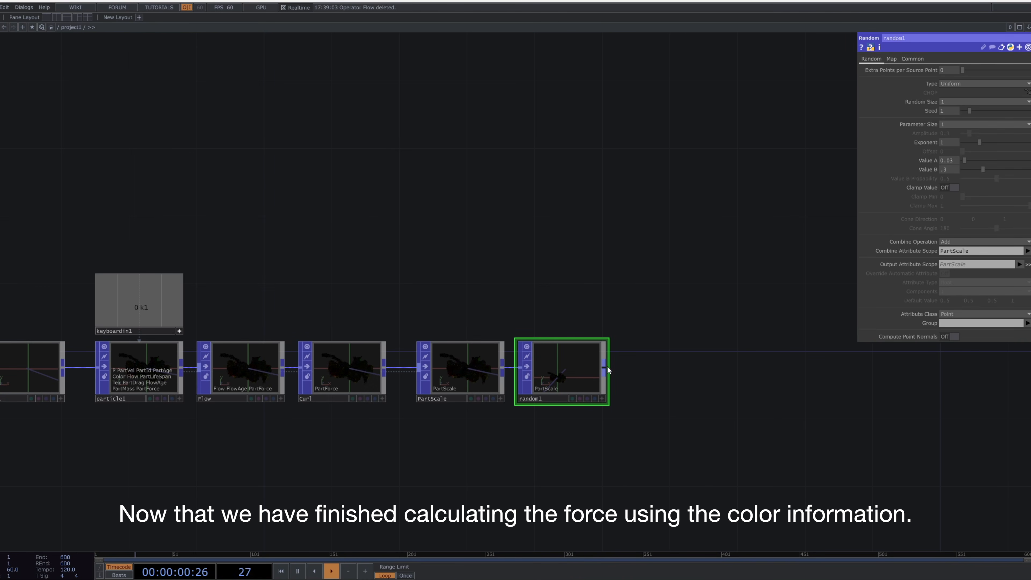
key(Tab)
text(look)
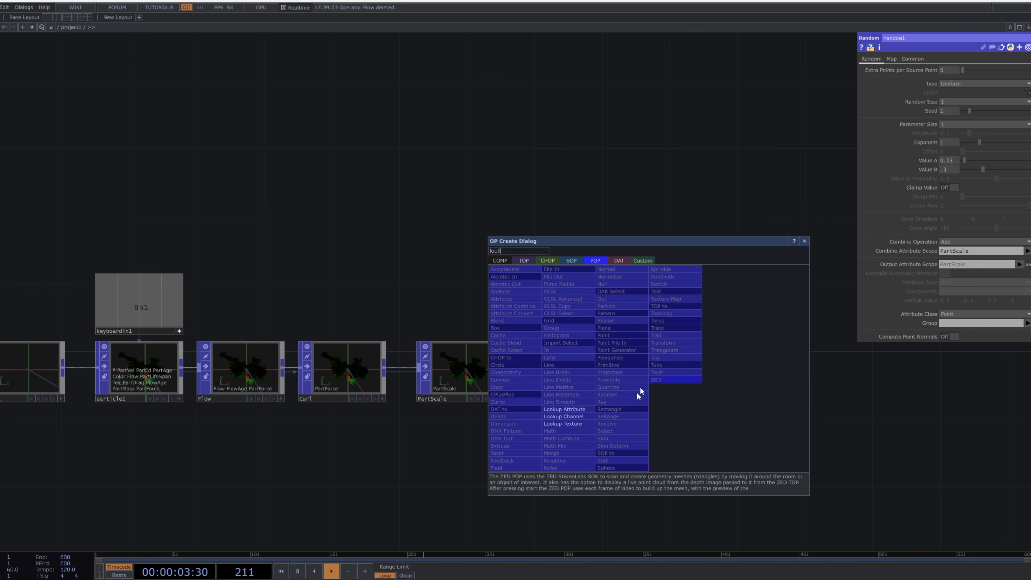
click(586, 423)
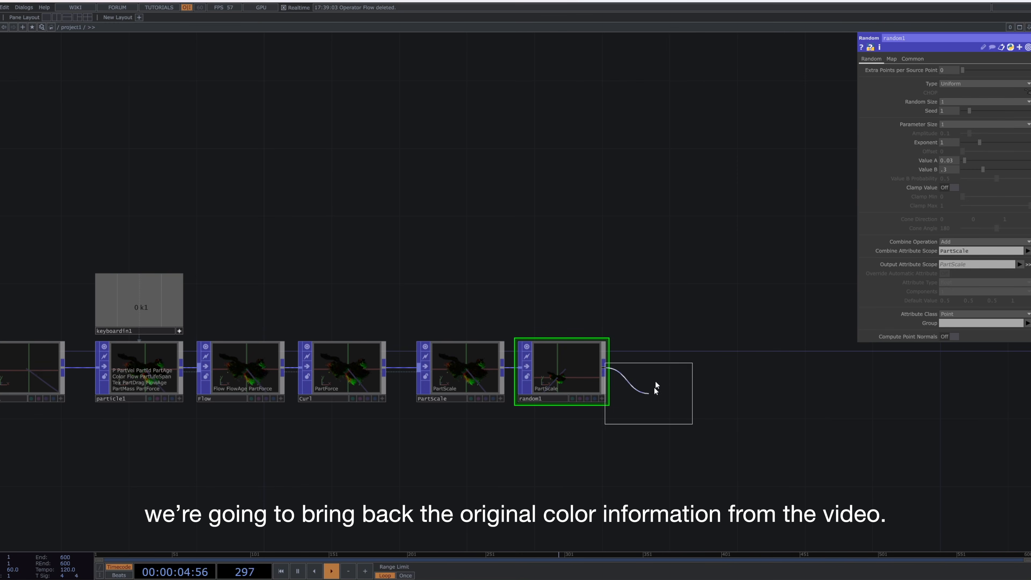
click(661, 368)
Step: Add a Select TOP above the Lookup Texture POP
key(Tab)
click(525, 182)
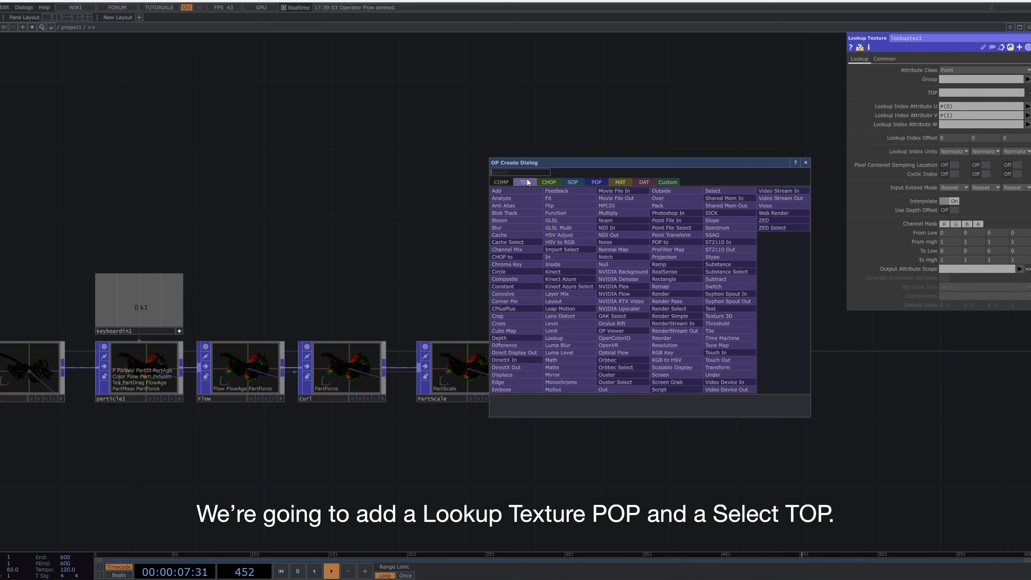
text(selec)
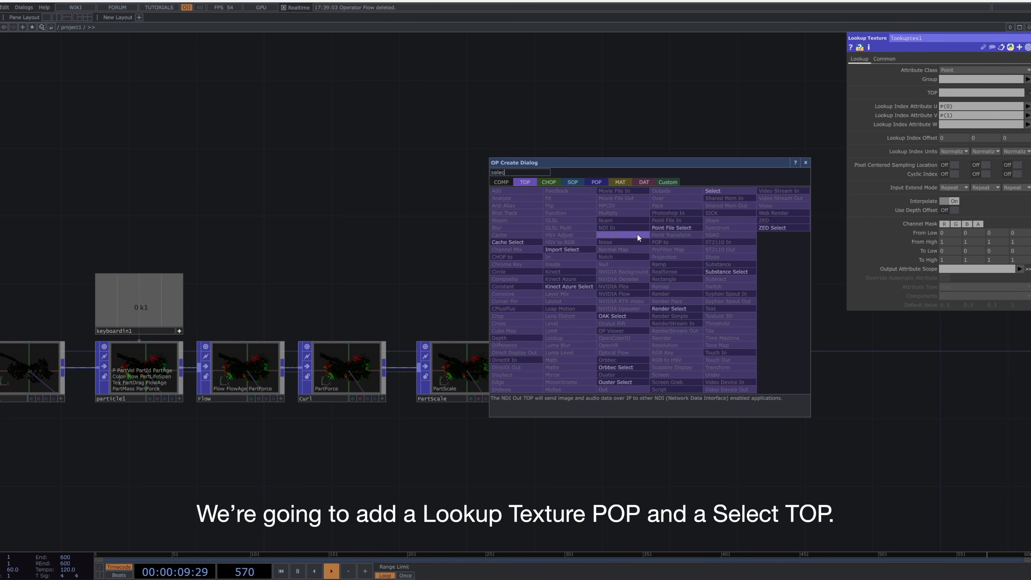
text(t)
click(707, 193)
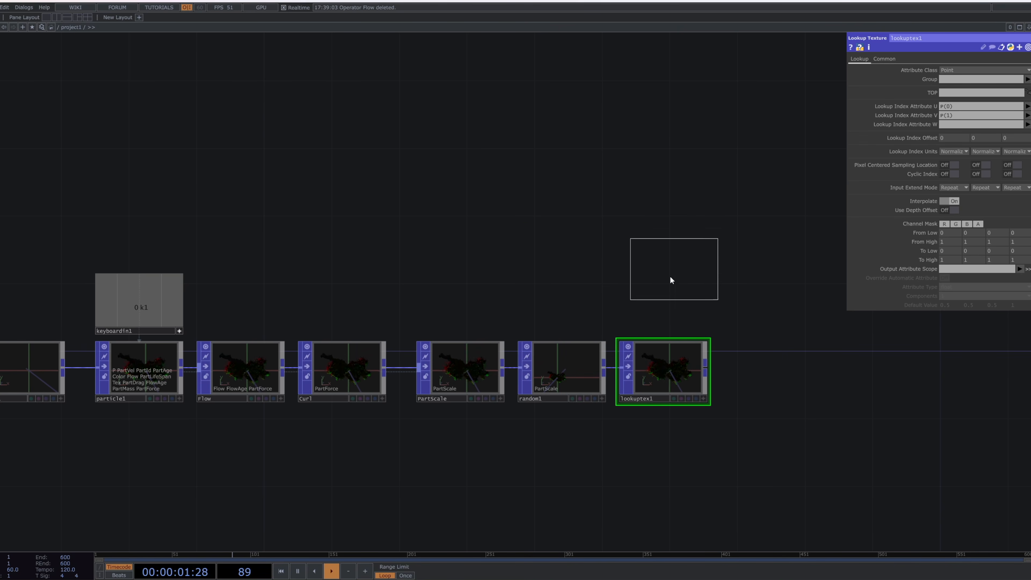
click(665, 300)
Step: Set the Select TOP's source to the original video, moviefilein1
scroll(540, 288, down, 3)
scroll(569, 292, down, 1)
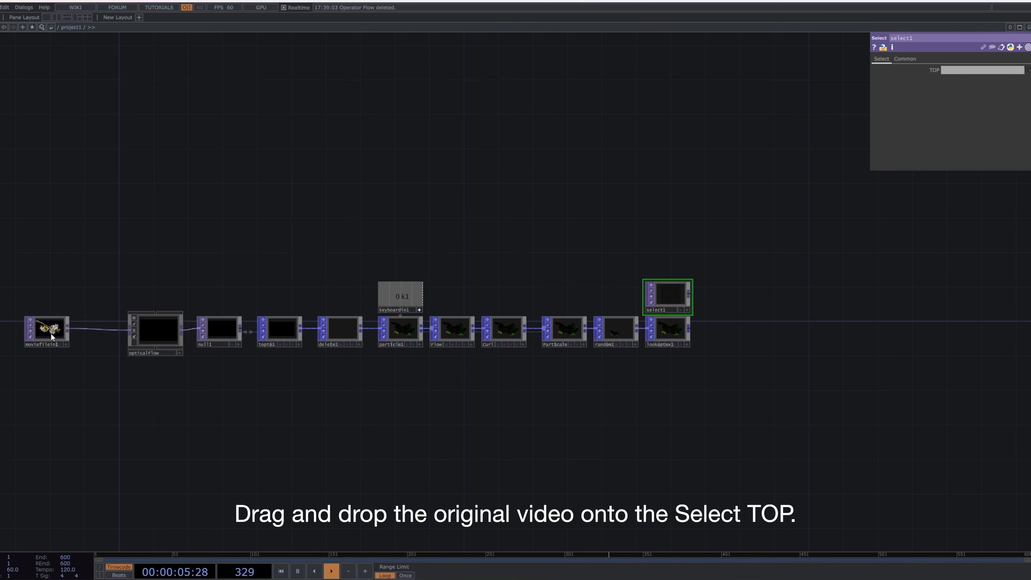
drag(51, 333, 995, 71)
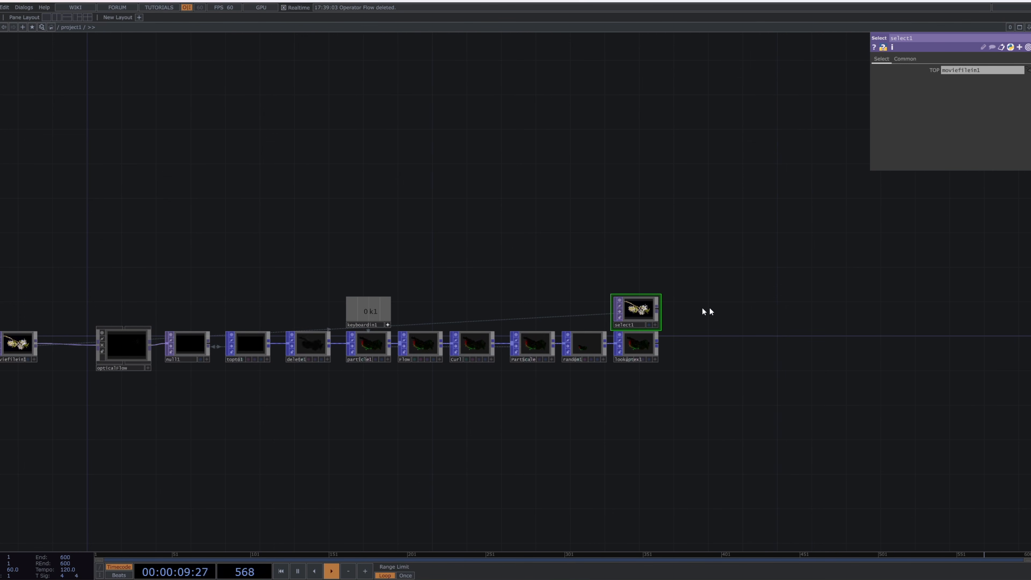
Step: Set lookuptex1's TOP to select1, with Lookup Index Attribute U as Tex(0) and V as Tex(1)
scroll(710, 311, up, 5)
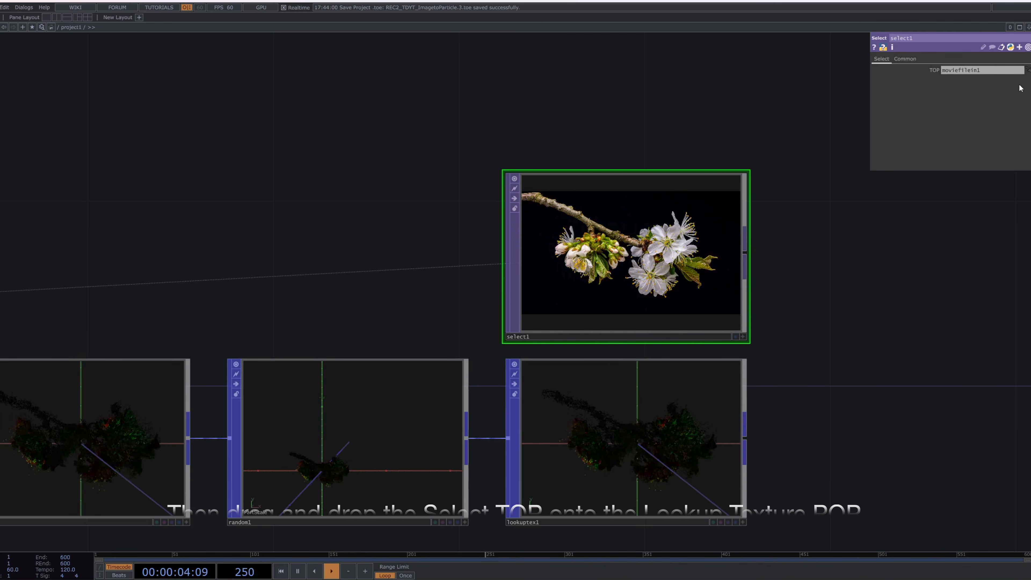
click(699, 410)
drag(711, 258, 983, 93)
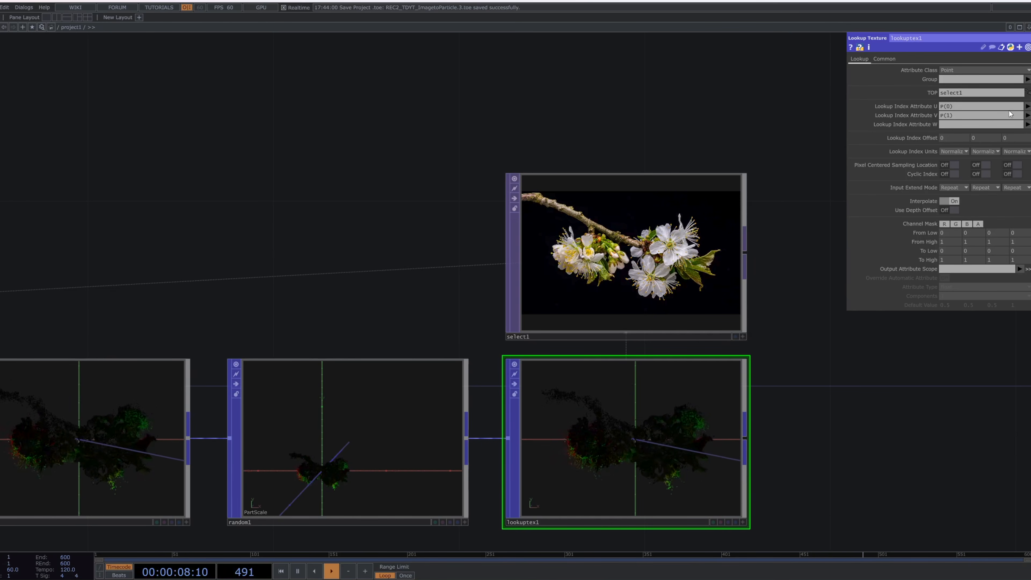
click(1027, 106)
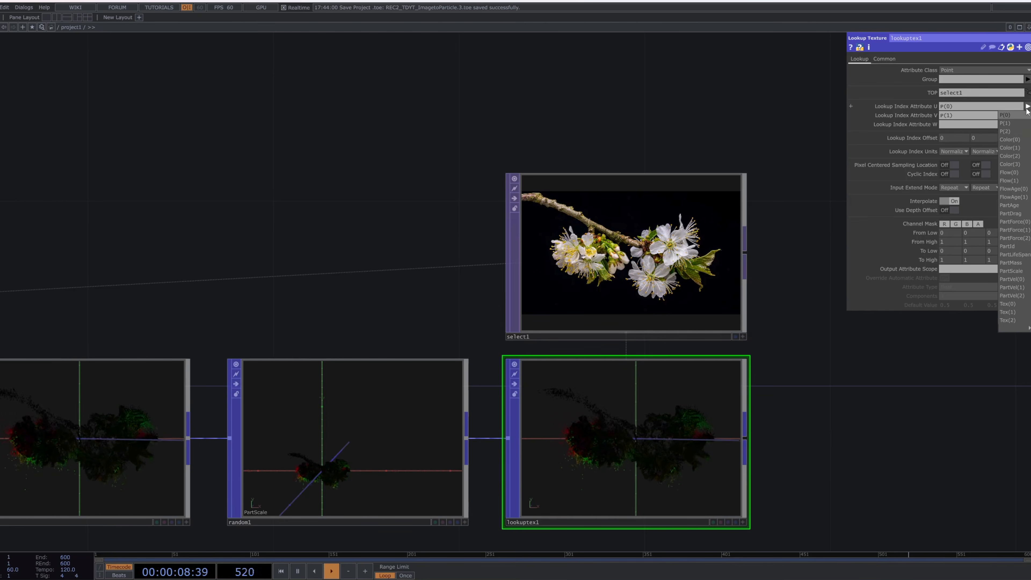
click(1008, 303)
click(1027, 115)
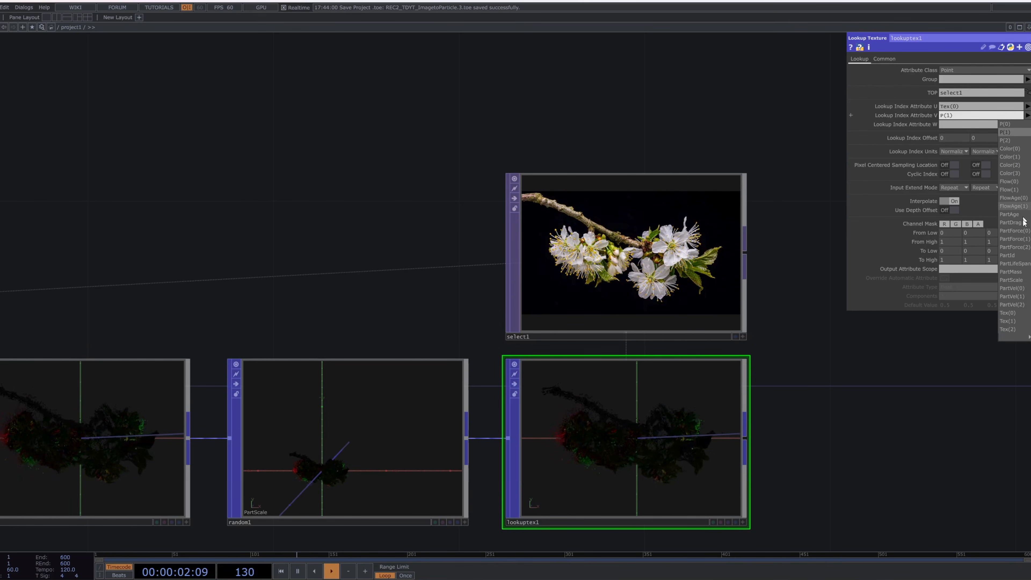
click(1007, 321)
Step: Set lookuptex1's Output Attribute Scope to Color and inspect the particles up close
click(1019, 269)
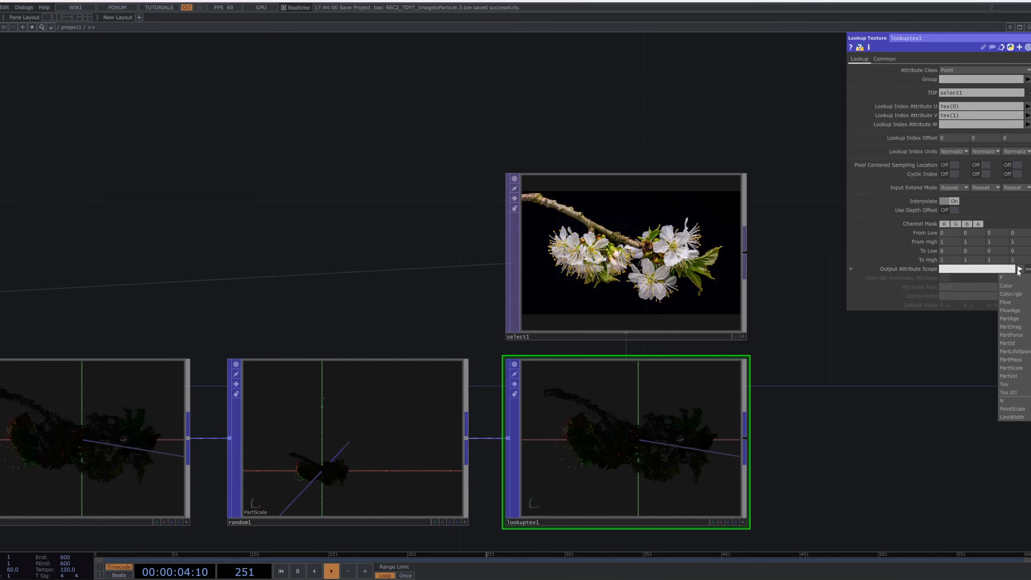
click(1006, 285)
drag(804, 380, 711, 344)
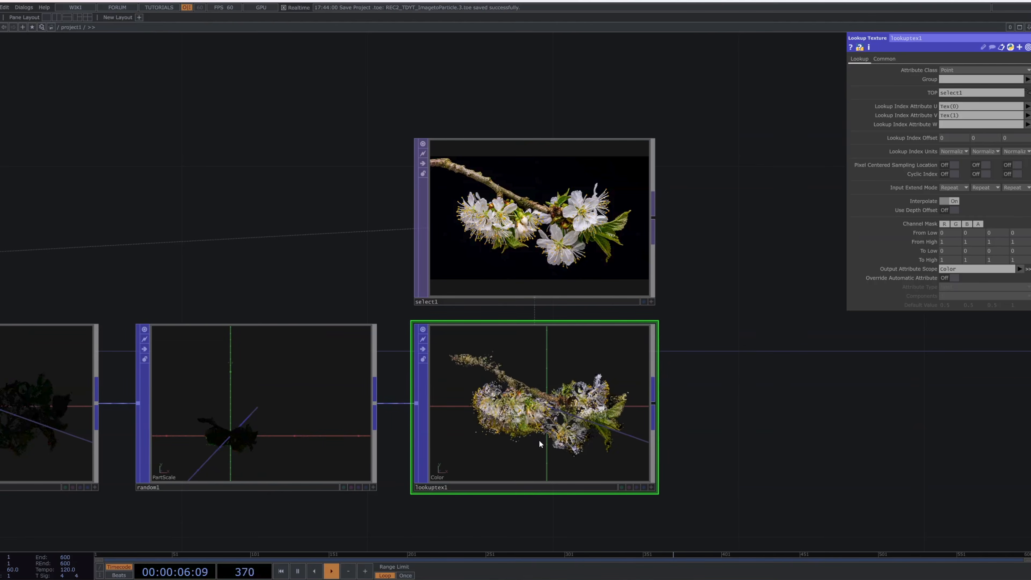
scroll(539, 439, up, 3)
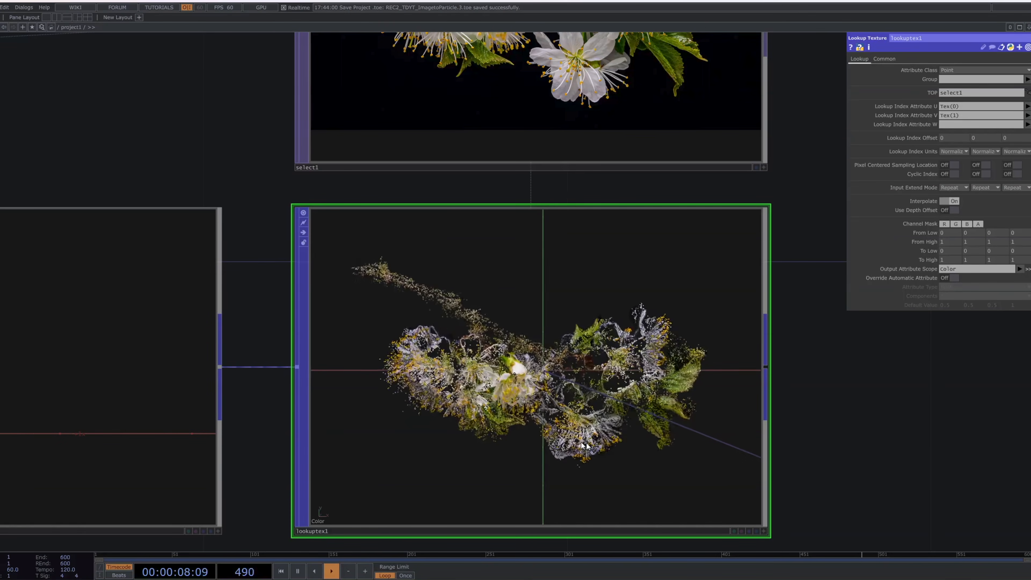
scroll(569, 442, up, 5)
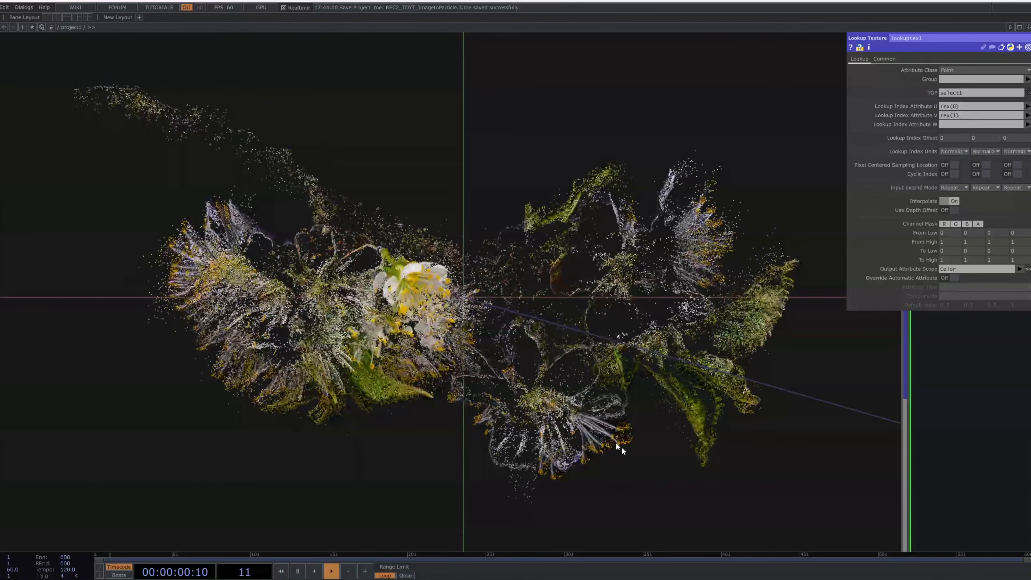
scroll(621, 446, down, 8)
drag(778, 419, 465, 437)
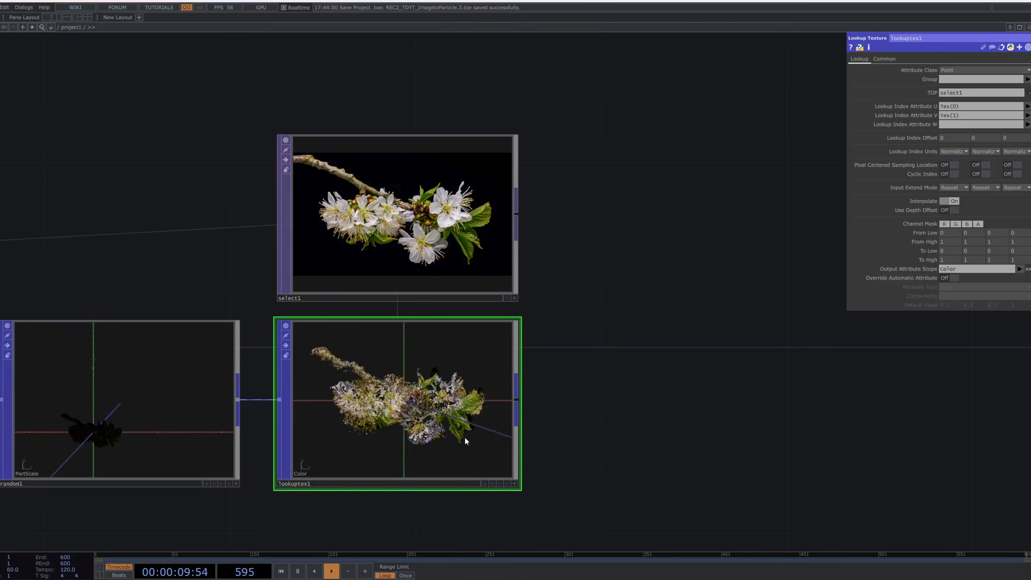
Step: Add a Delete POP connected after lookuptex1
scroll(465, 437, up, 3)
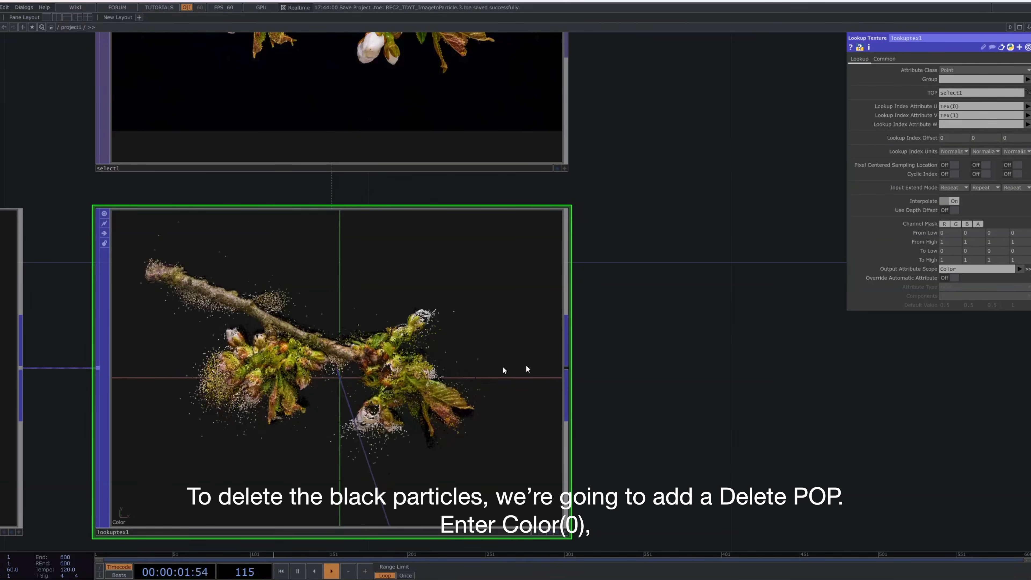
click(566, 368)
click(632, 370)
text(delete)
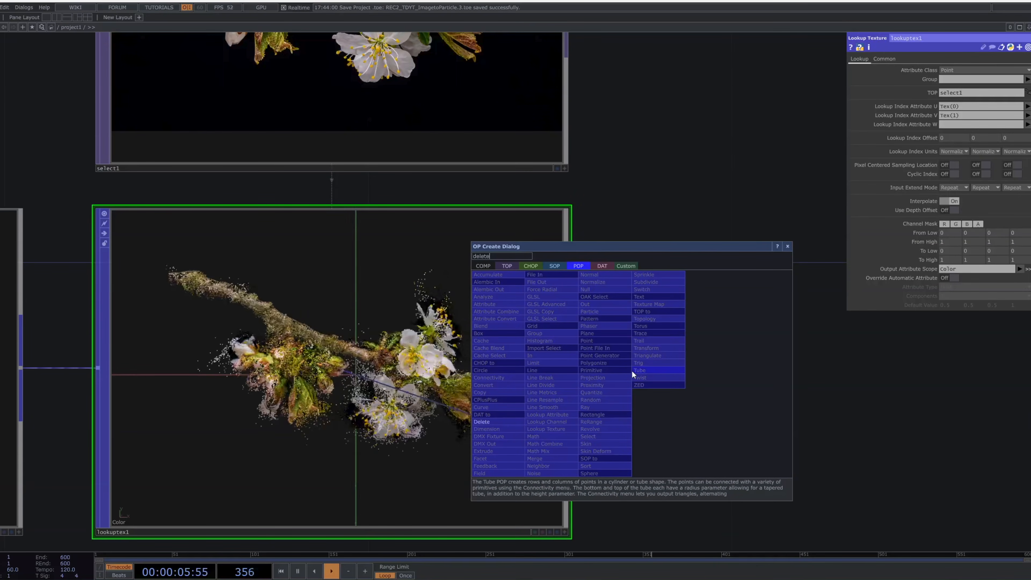
click(522, 421)
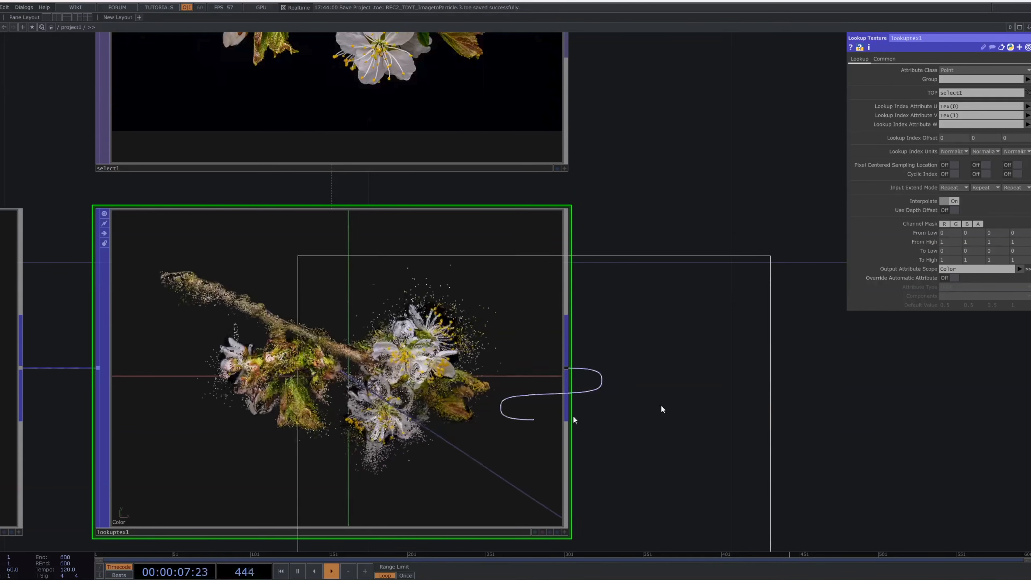
click(816, 380)
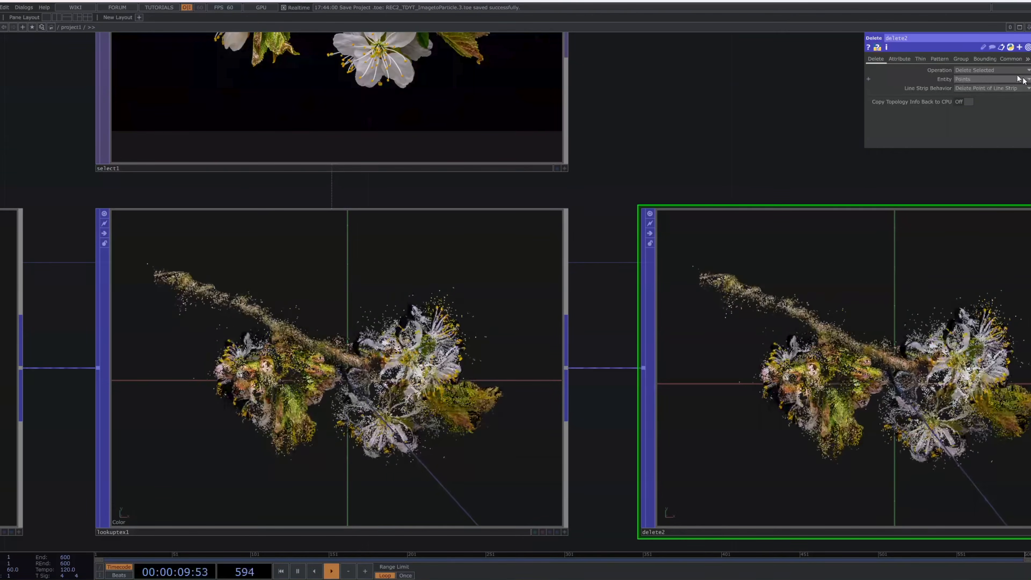
Step: Set delete2's deletion attribute to Color(0) with a threshold value of about 0.504
click(899, 58)
click(1027, 88)
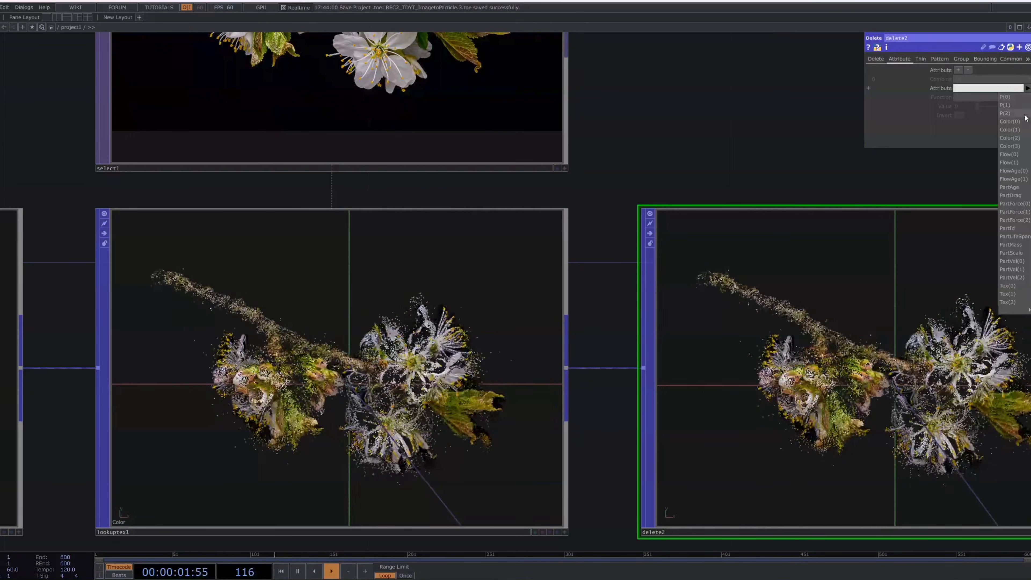
click(1011, 122)
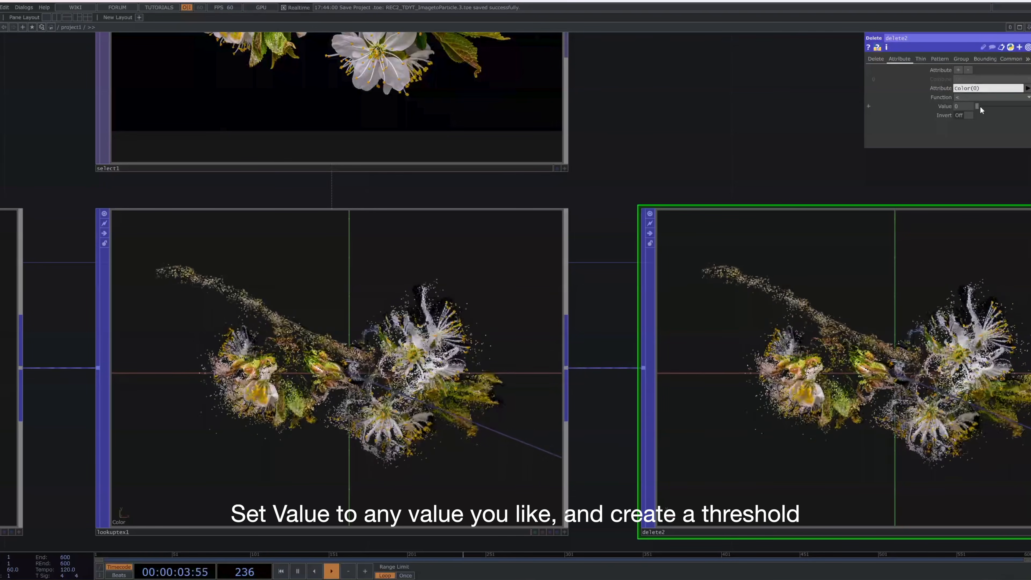
drag(980, 106, 1005, 107)
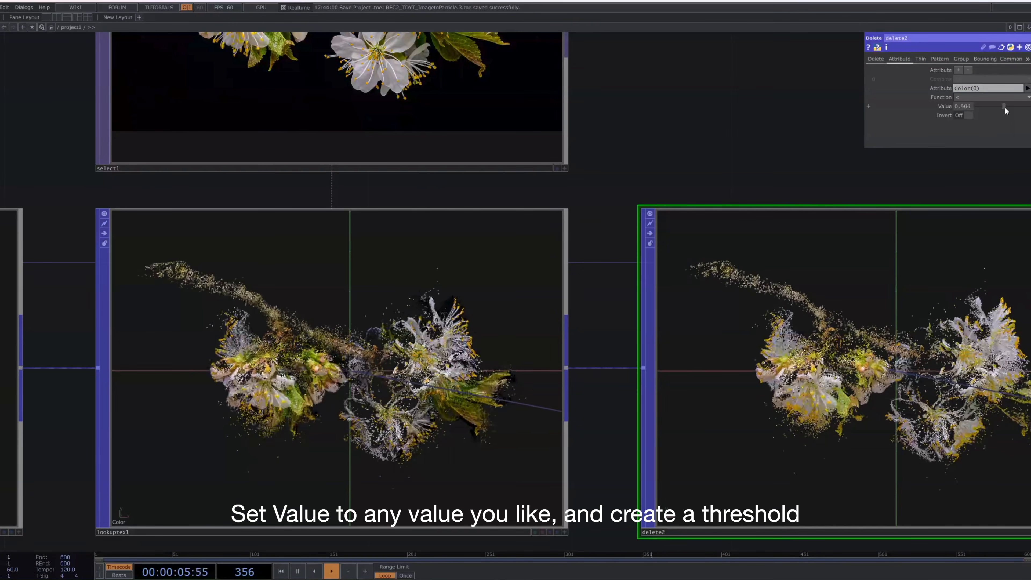
drag(938, 192, 846, 191)
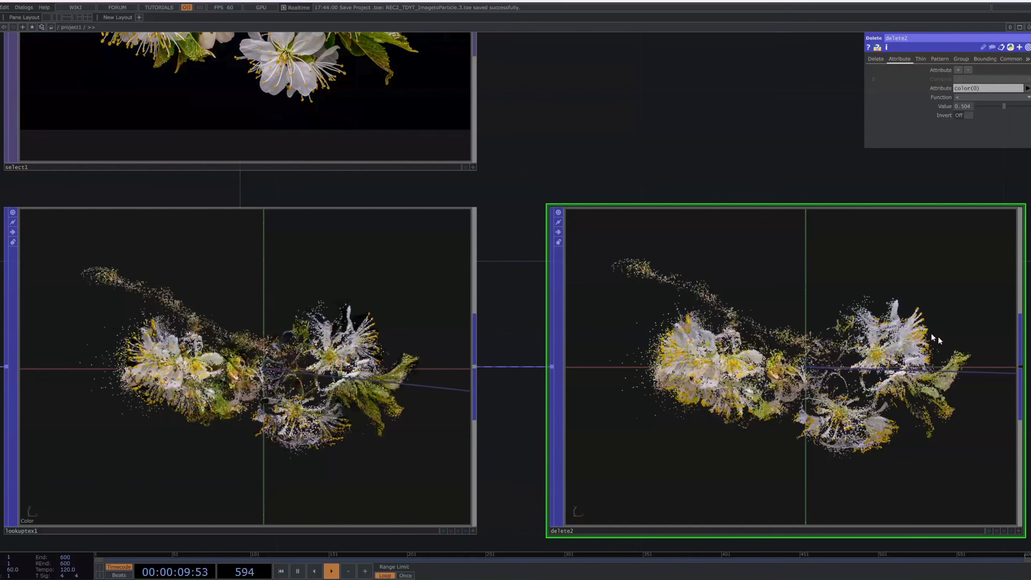
Step: Add a Circle POP above delete2 with Connectivity set to Surface, Divisions to 16 and Uniform Scale to 0.0005
drag(772, 144, 560, 135)
scroll(561, 156, down, 3)
scroll(562, 155, down, 5)
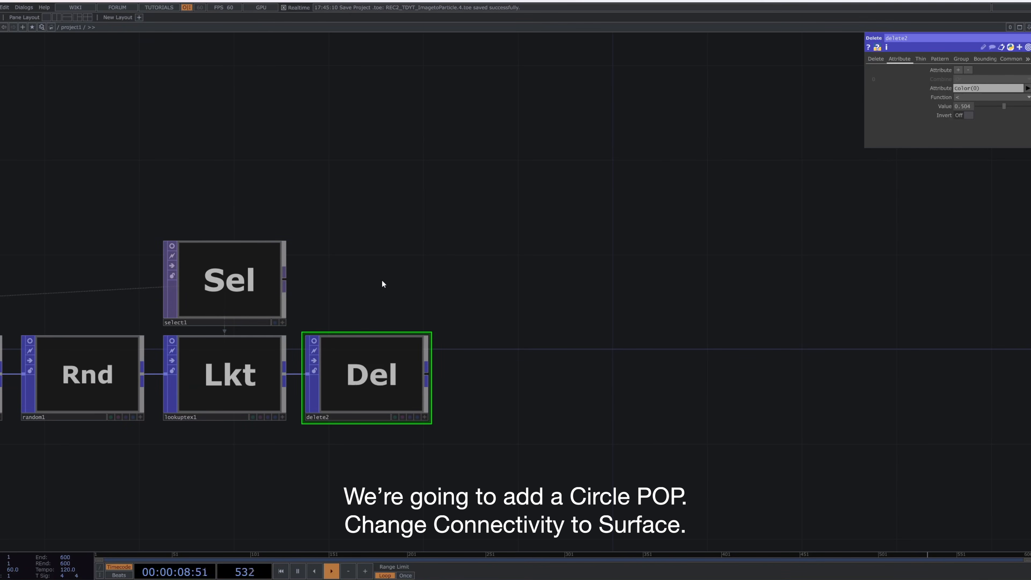
key(Tab)
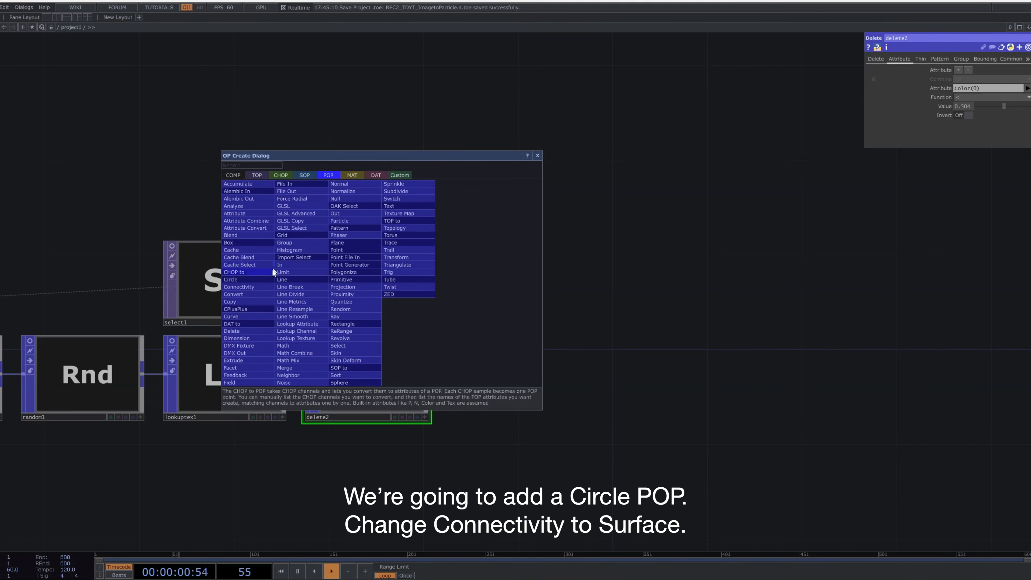
click(271, 279)
click(377, 271)
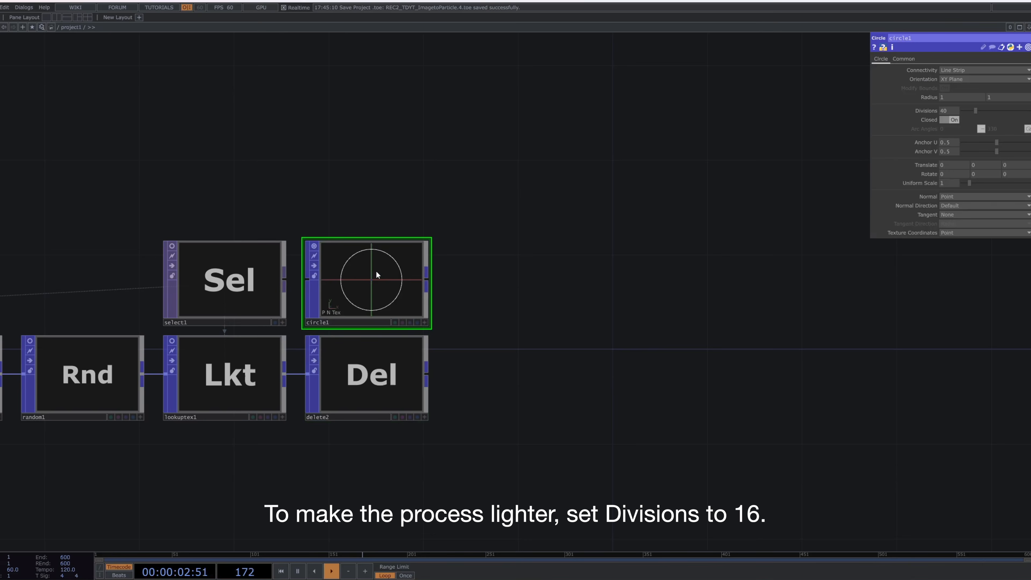
click(955, 69)
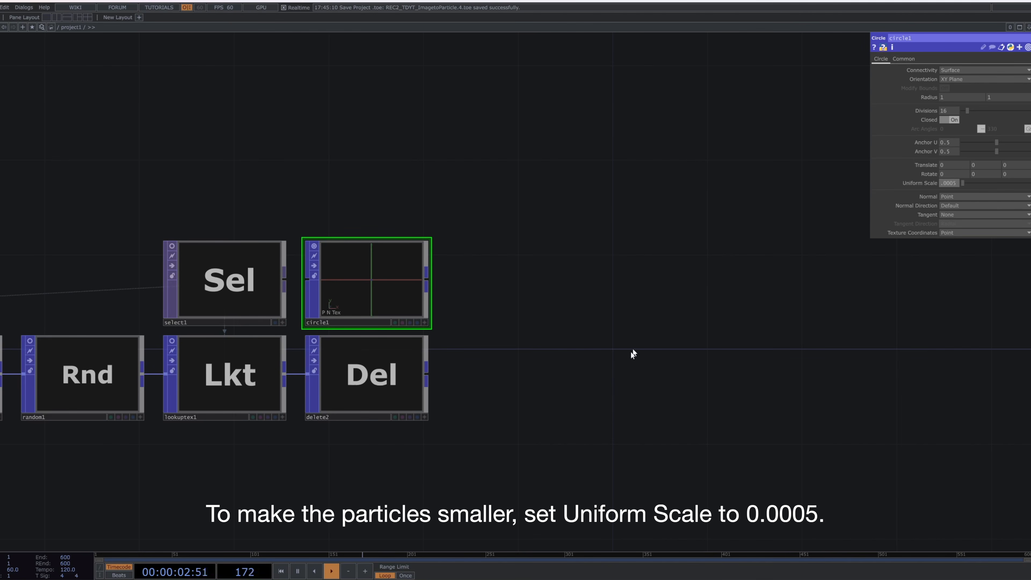
Step: Add a Copy POP with circle1 as its first input and delete2 as its template input
scroll(505, 302, down, 2)
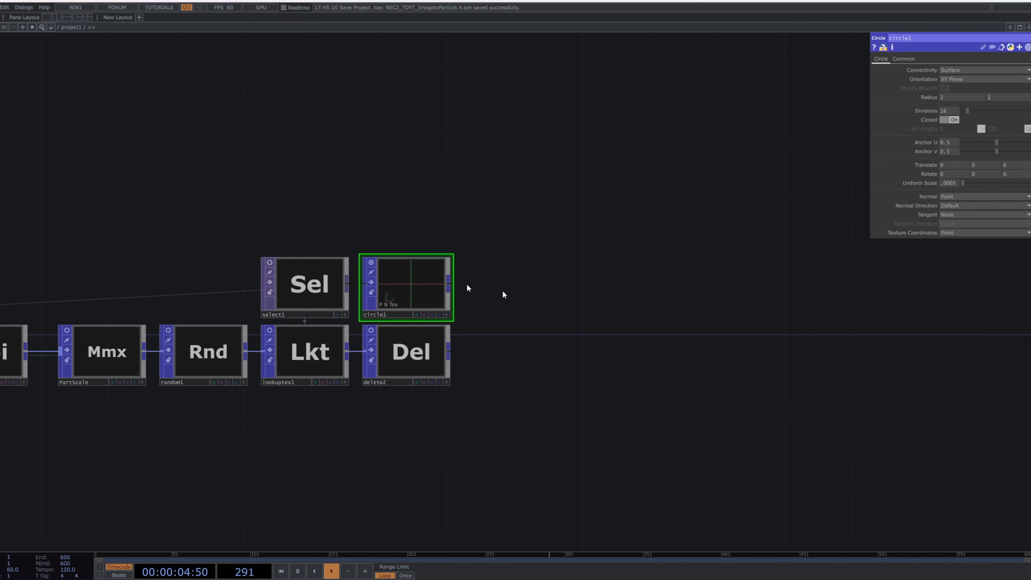
key(Tab)
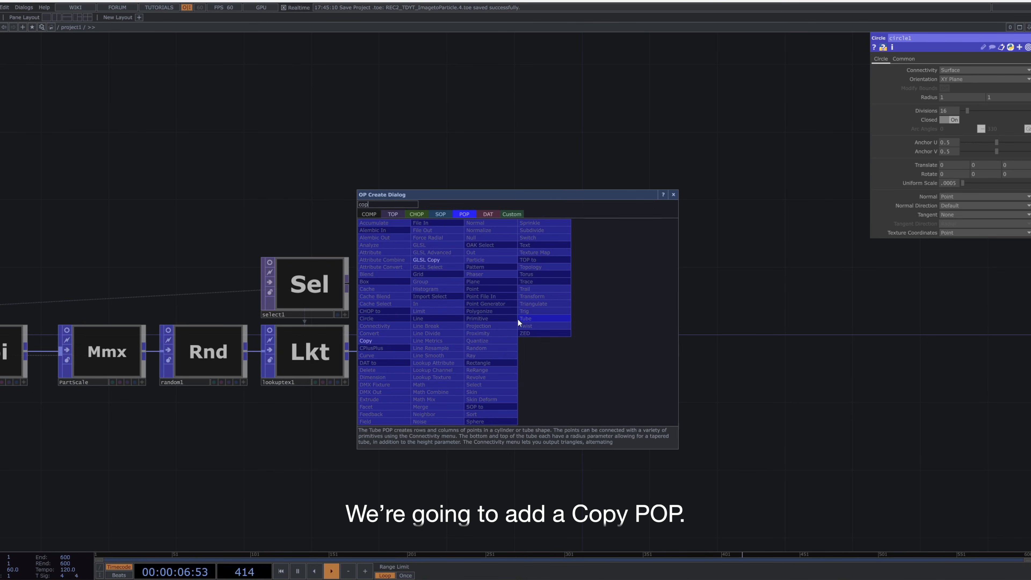
key(Escape)
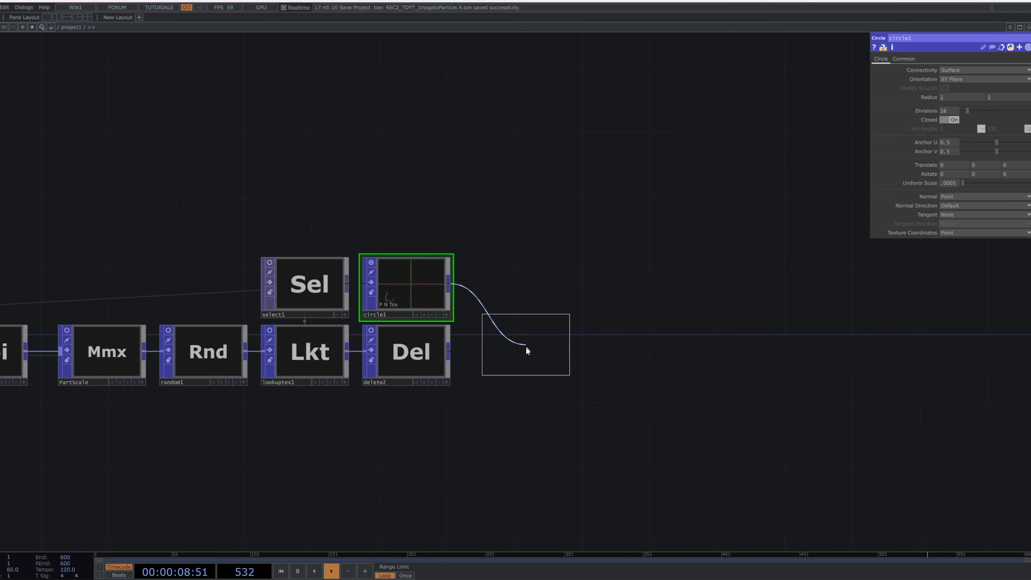
click(524, 357)
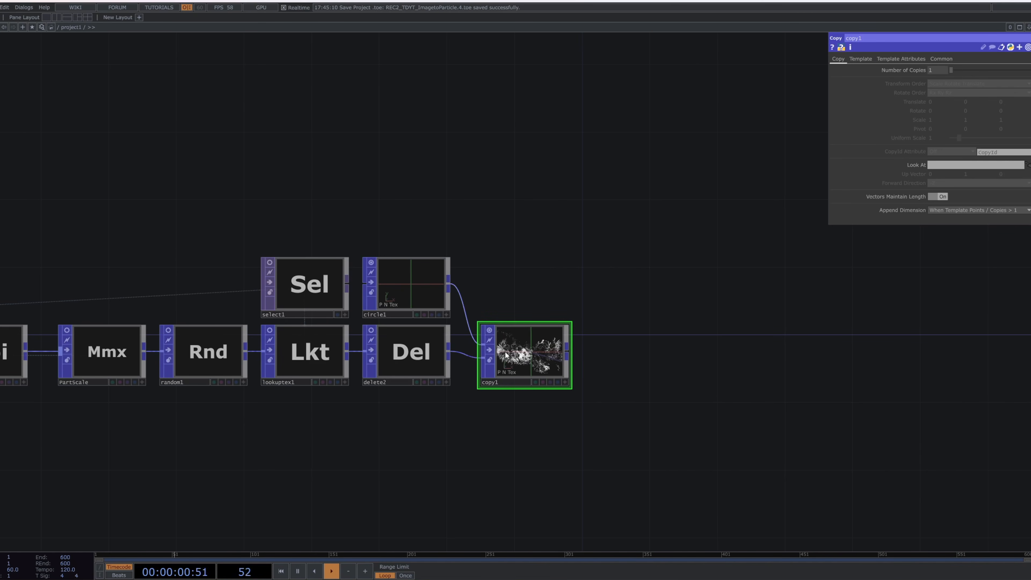
Step: Turn on Use Template Point Attribs for copy1, copy the Color attribute from the template, and inspect the coloured particles
click(869, 58)
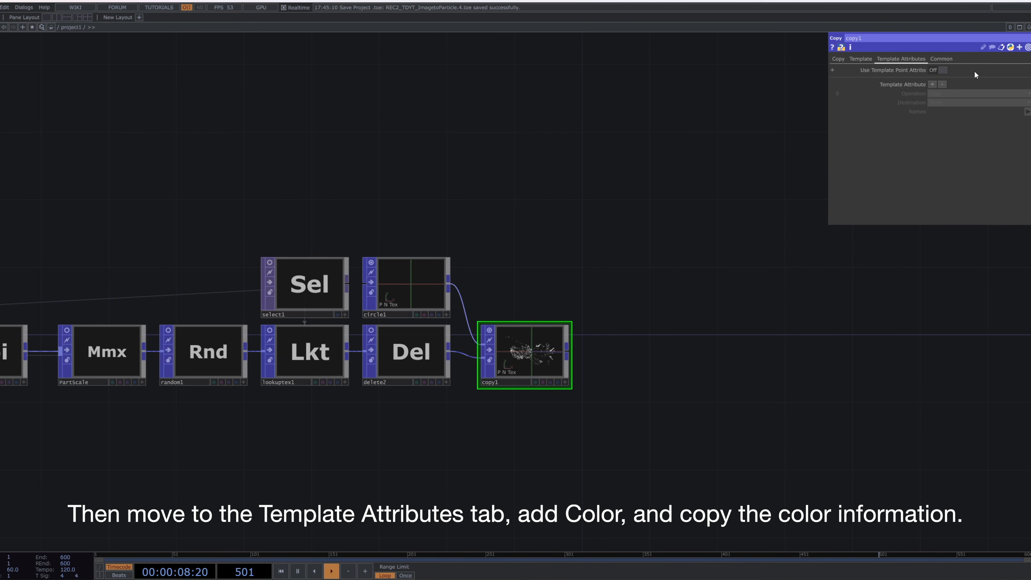
click(942, 69)
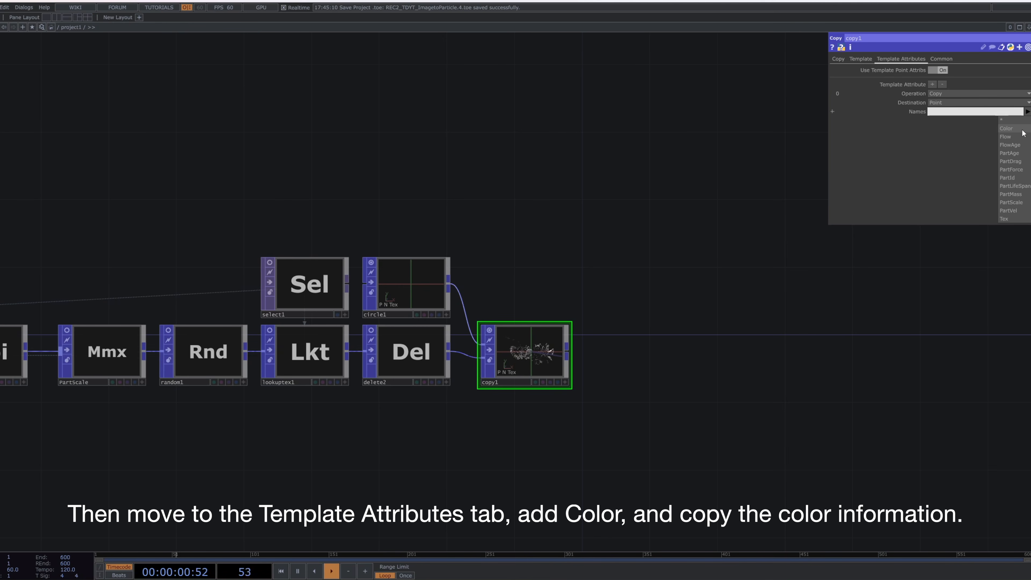
scroll(548, 373, up, 5)
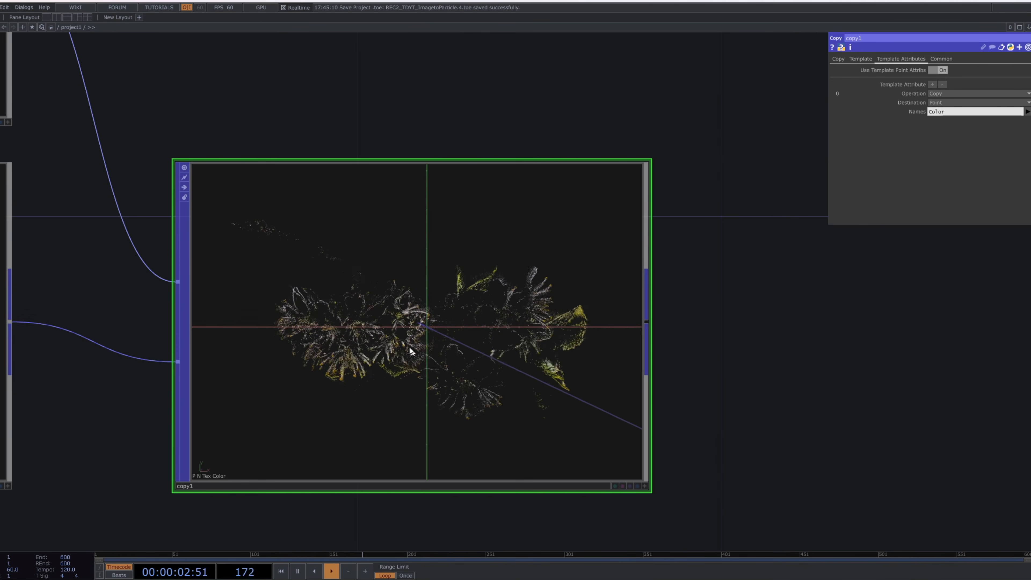
scroll(444, 346, up, 5)
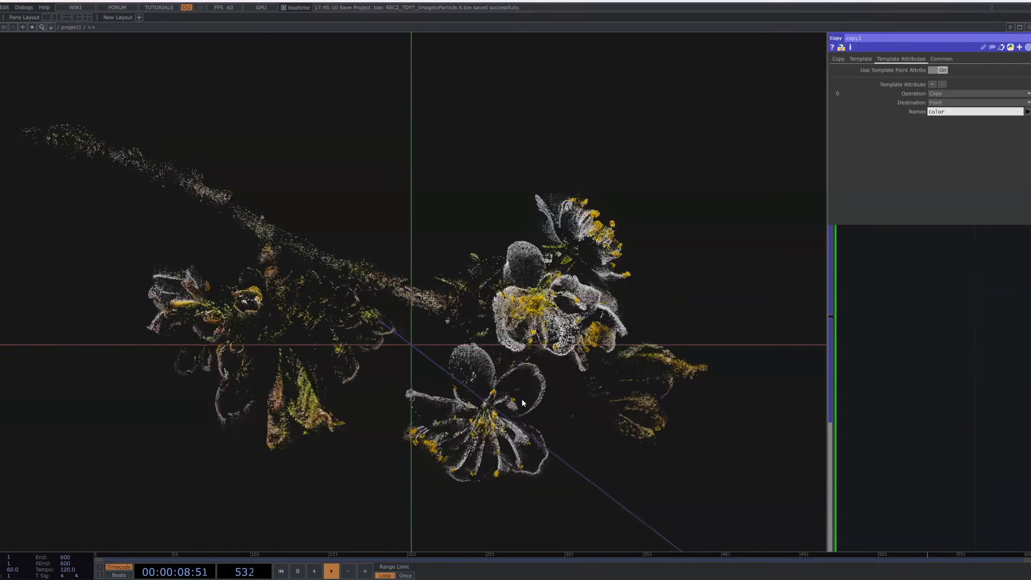
scroll(522, 399, down, 10)
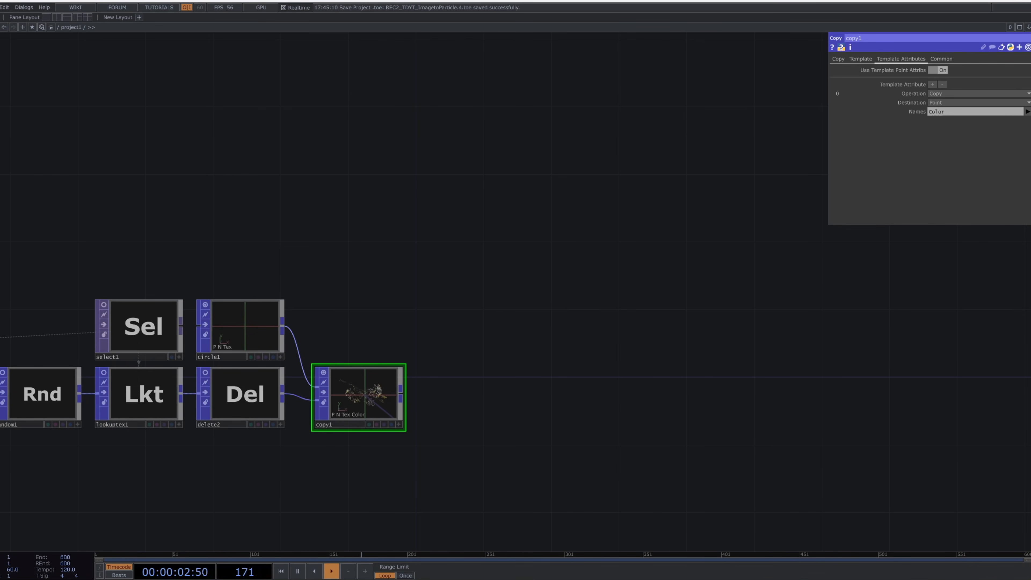
Step: Add a Null POP connected after copy1
right_click(402, 397)
text(null)
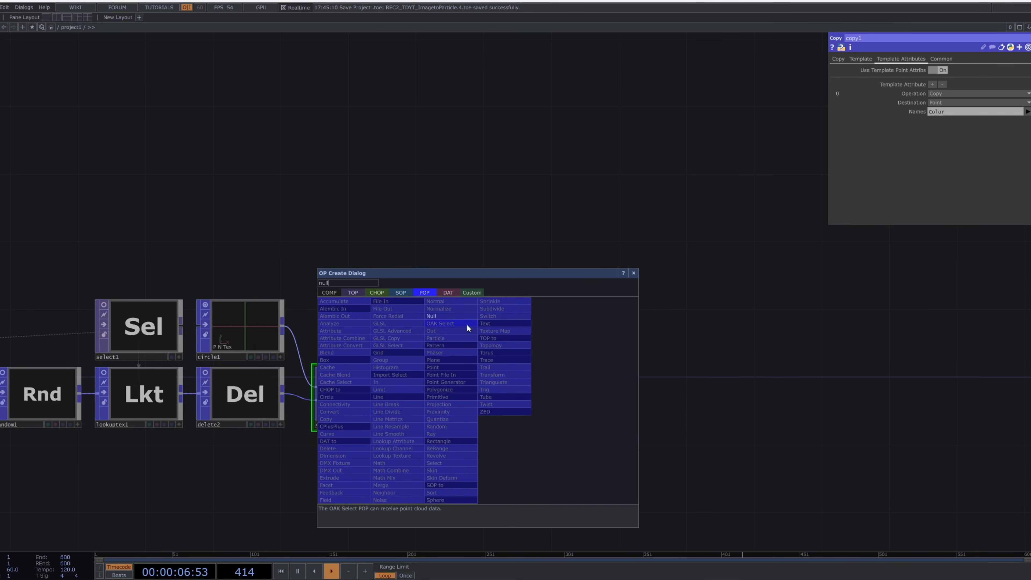
click(465, 316)
click(465, 401)
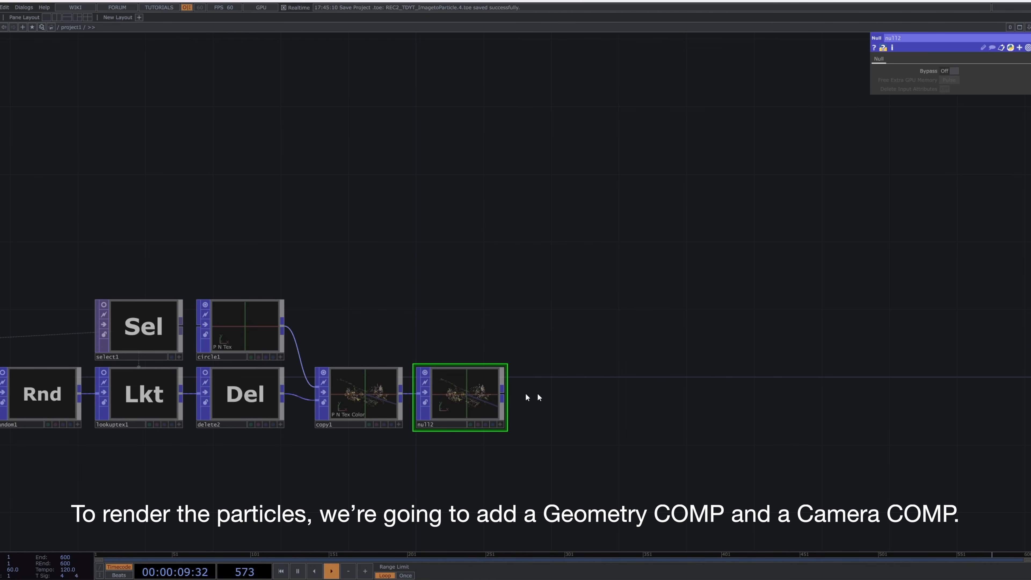
Step: Add a Geometry COMP connected after null2 and a Camera COMP directly above it
key(Tab)
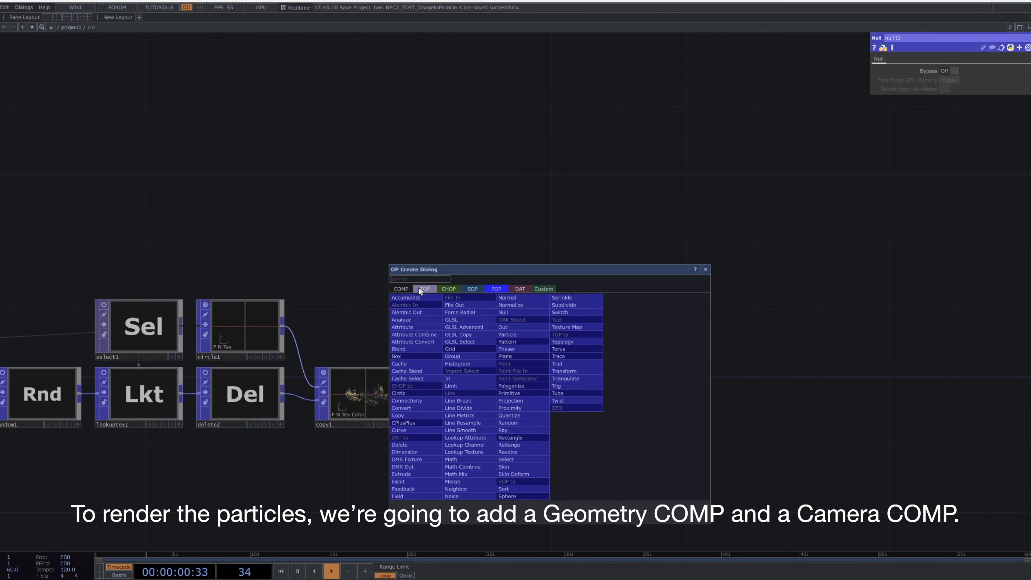
click(409, 288)
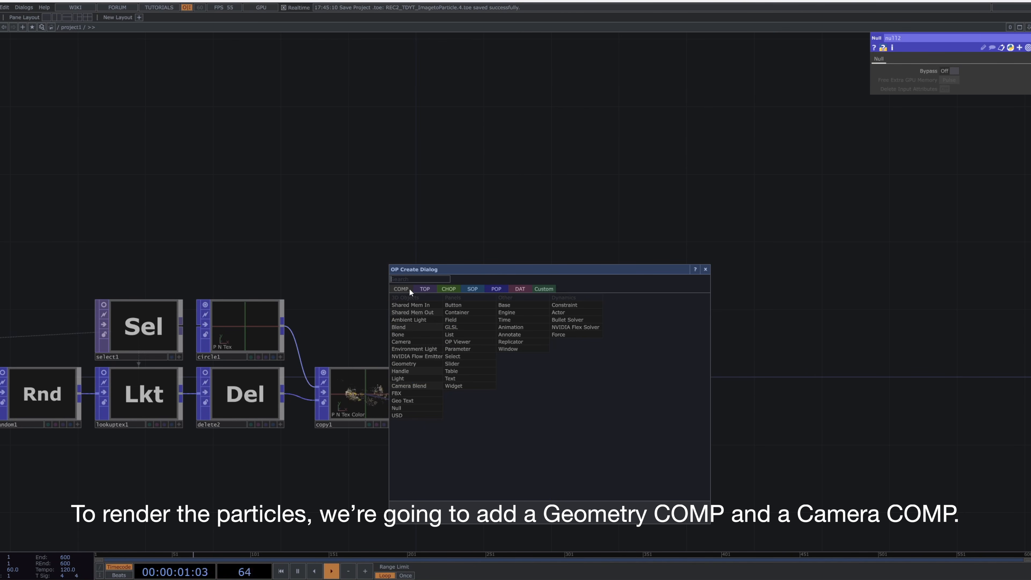
click(417, 365)
click(574, 379)
key(Tab)
text(ca)
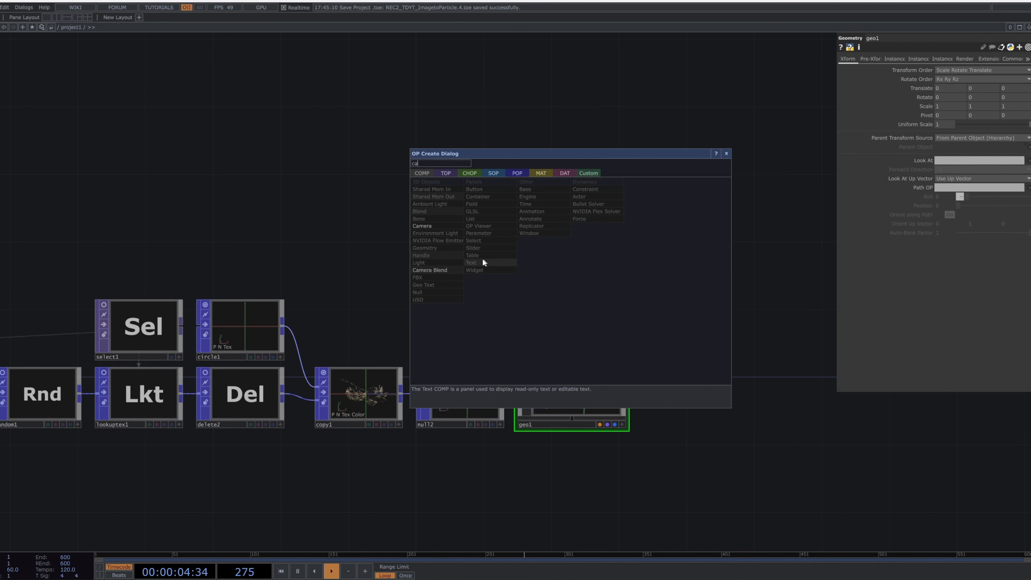
click(459, 224)
click(568, 278)
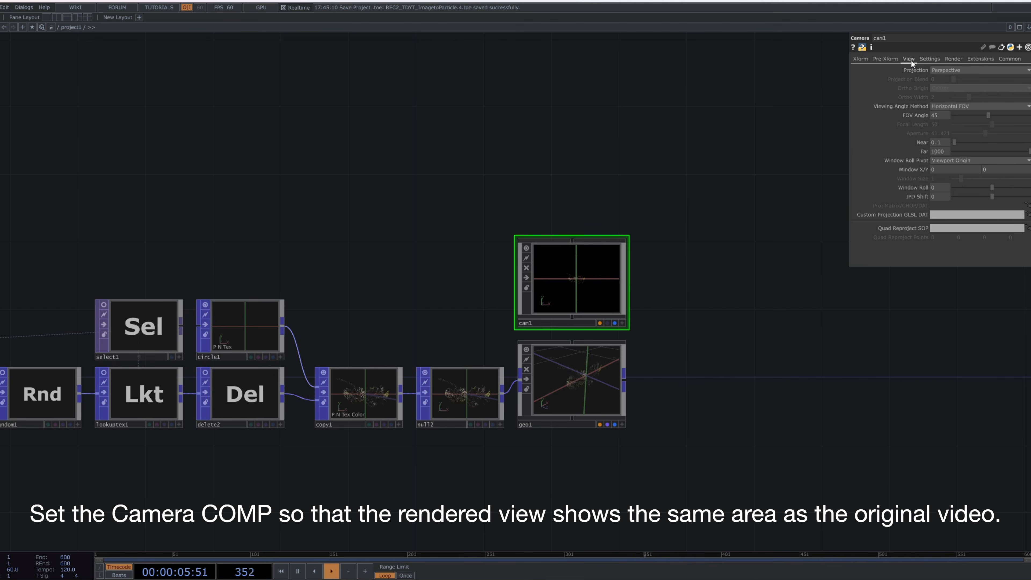
Step: Set cam1's projection to Orthographic with an Ortho Width of 1
click(949, 71)
click(949, 82)
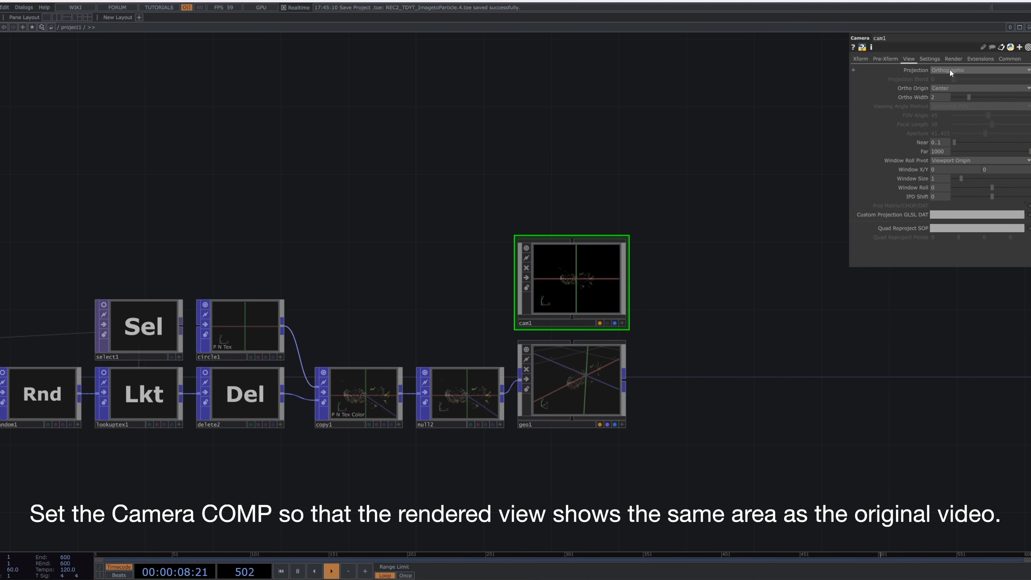
drag(946, 95, 695, 77)
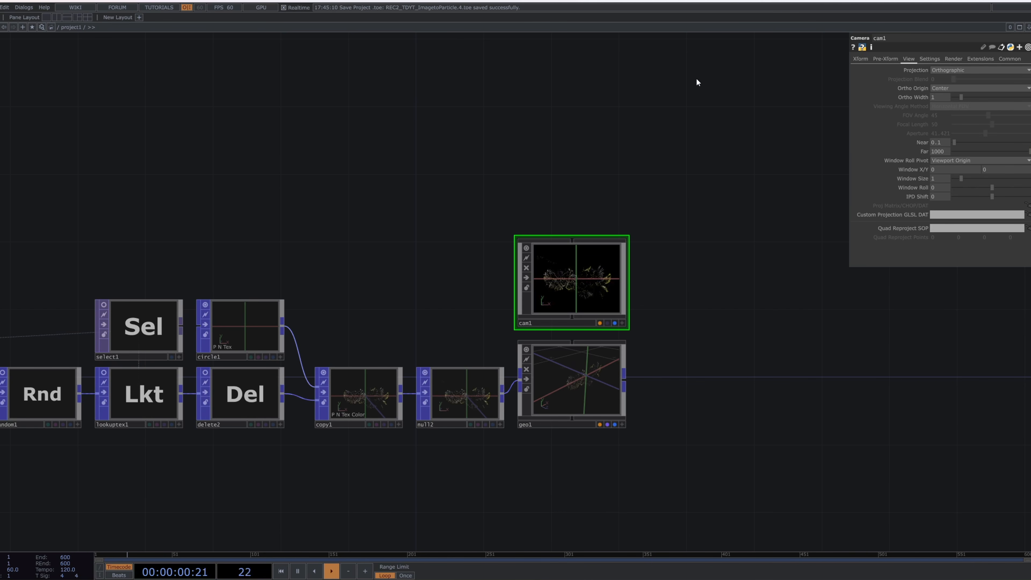
Step: Add a Constant MAT beside cam1 and assign it as the material of geo1
key(Tab)
click(412, 173)
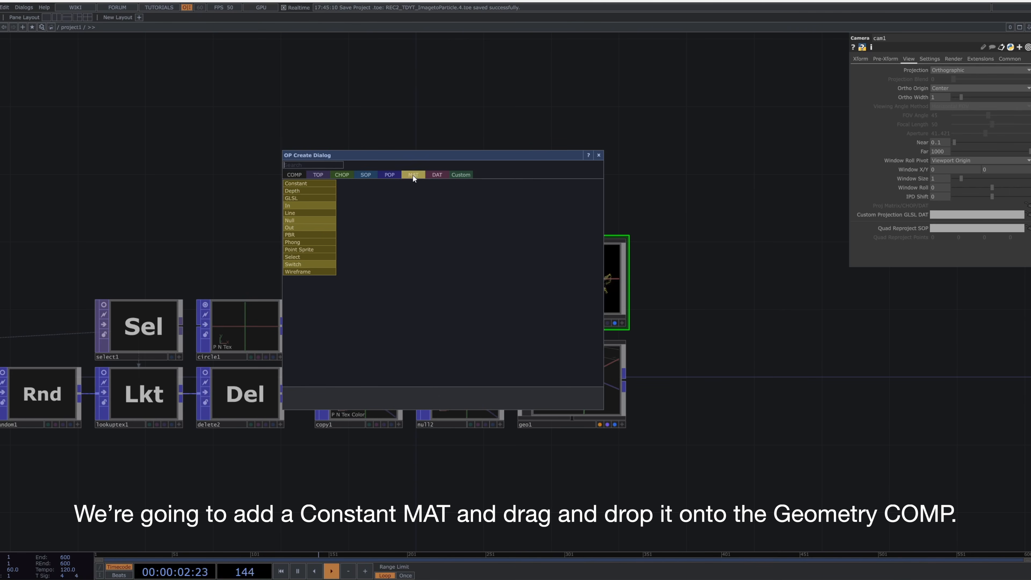
click(332, 186)
click(454, 280)
drag(462, 281, 577, 378)
drag(654, 382, 543, 378)
Step: Add a Render TOP beside geo1 to render the particle scene
key(Tab)
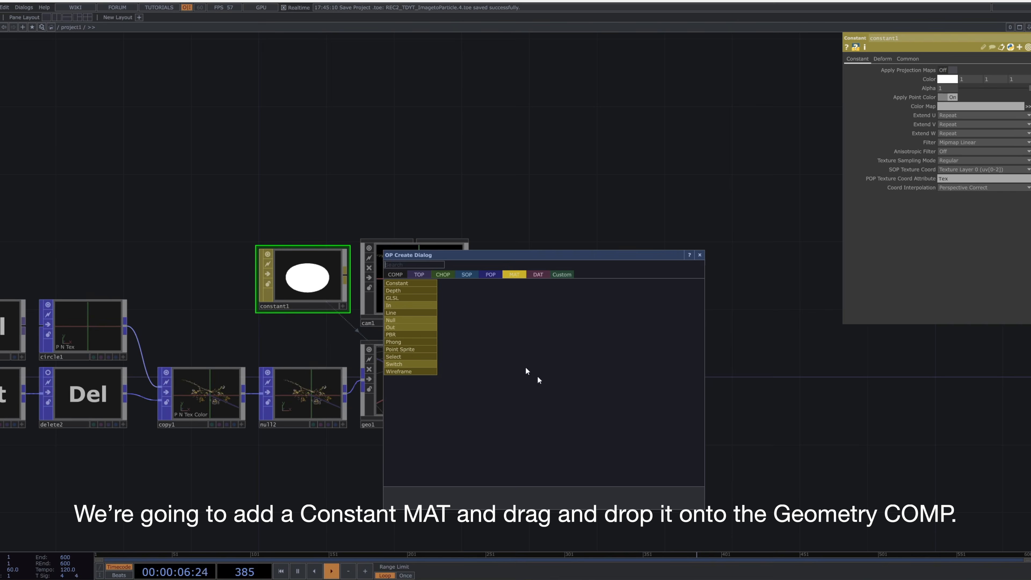
click(420, 275)
text(re)
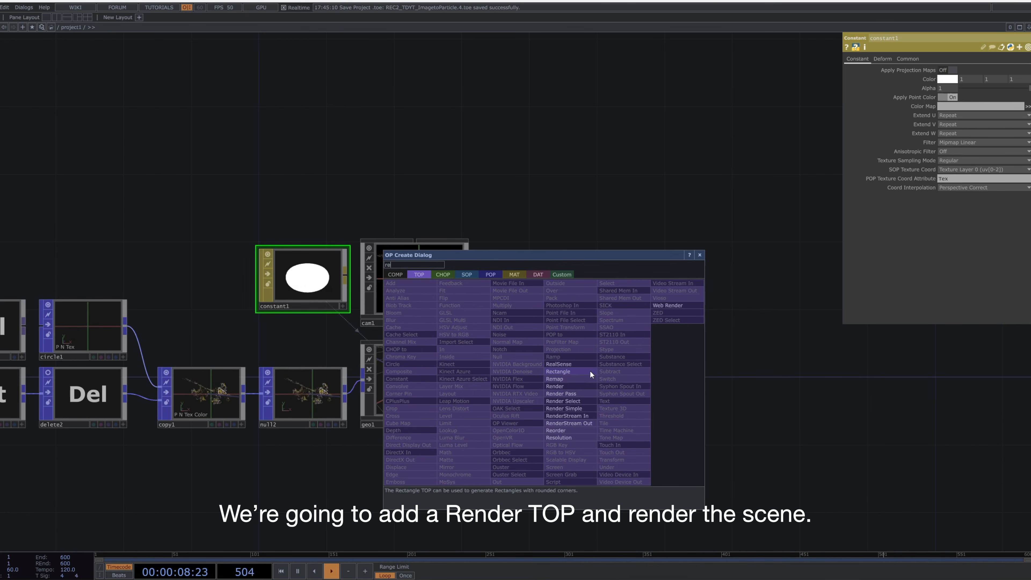
click(582, 386)
click(547, 384)
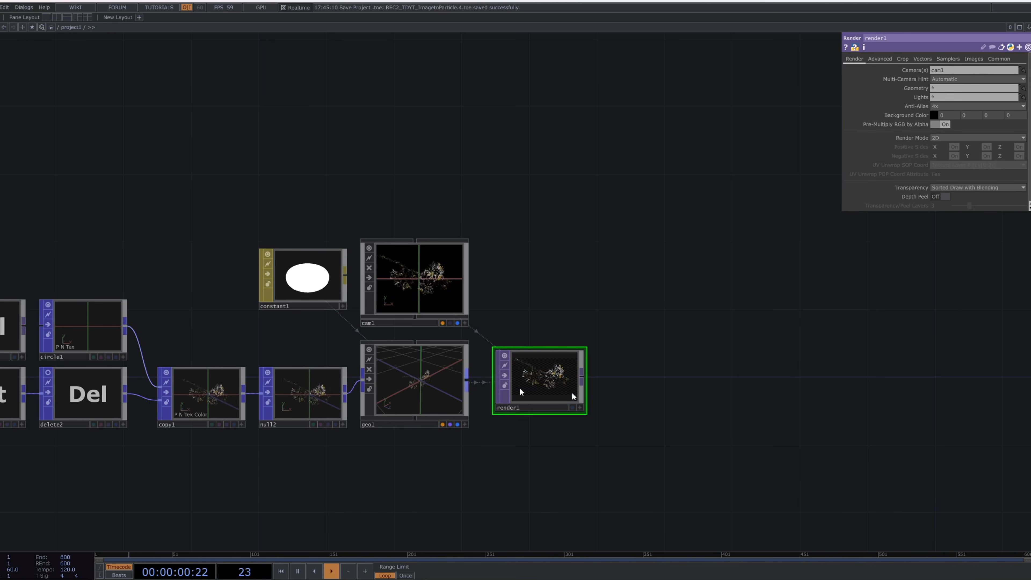
Step: Add a Null TOP after render1, place it well away from render1, and display it as the network background
click(582, 379)
click(659, 376)
text(nu)
key(Return)
click(659, 377)
drag(659, 377, 965, 381)
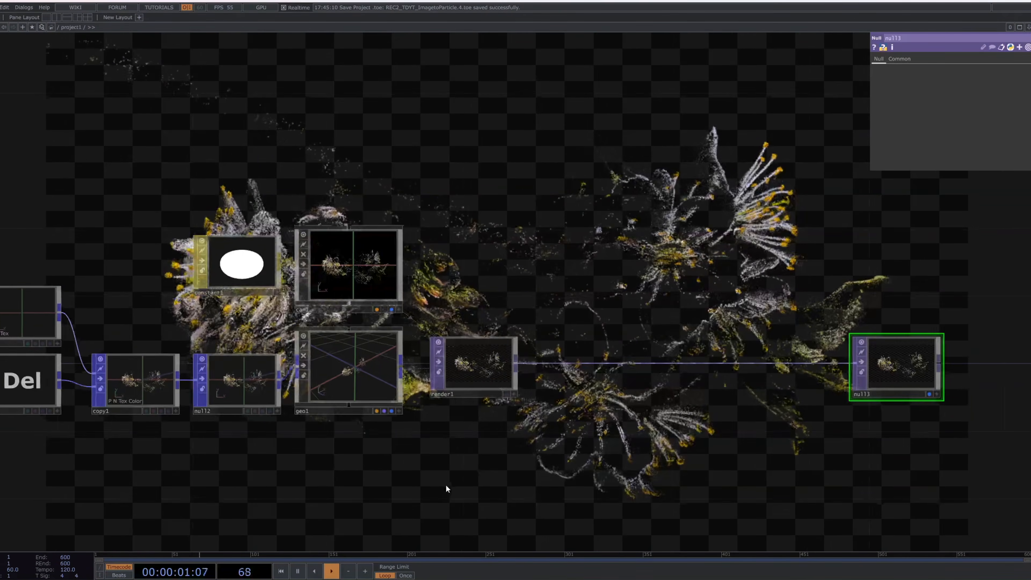
Step: Add a Select TOP below geo1 and make it reference the original video, moviefilein1
scroll(446, 484, down, 3)
key(Tab)
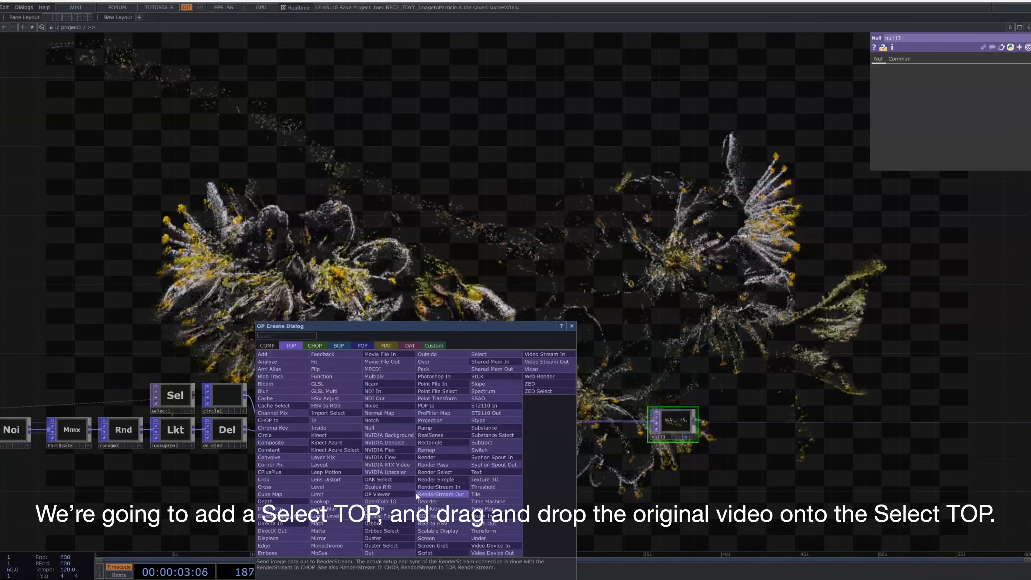
text(sele)
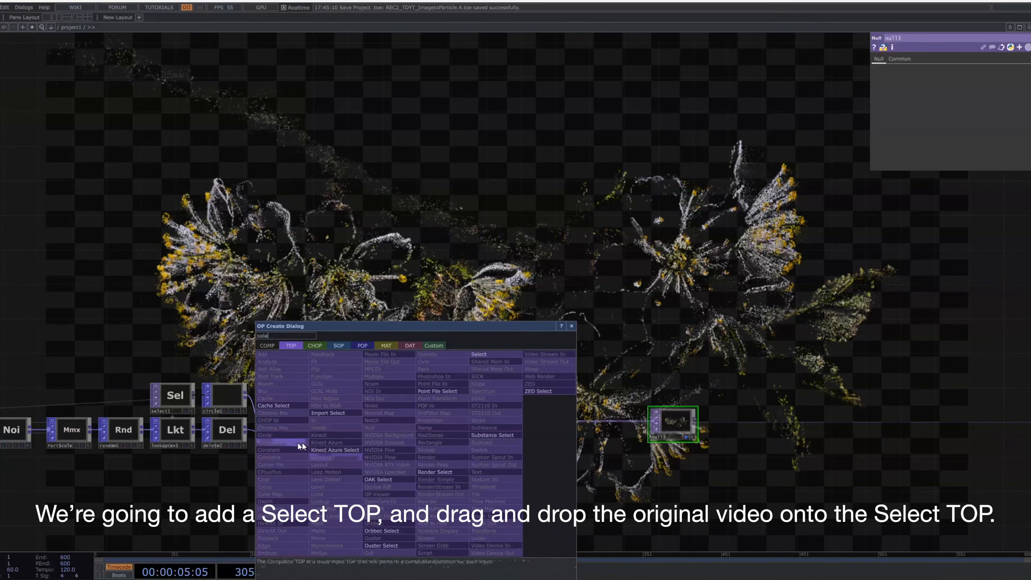
click(480, 355)
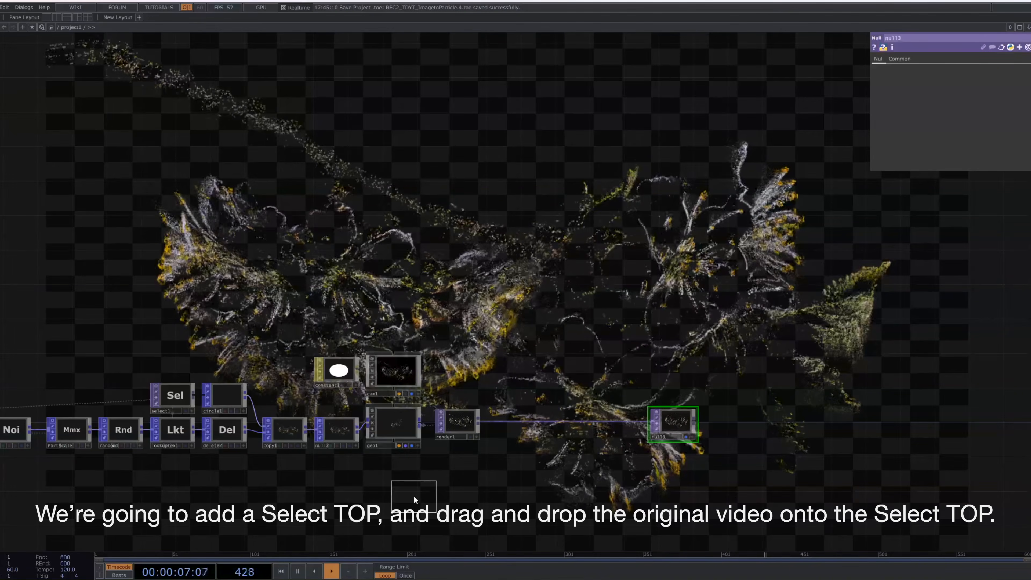
click(413, 494)
scroll(332, 493, down, 3)
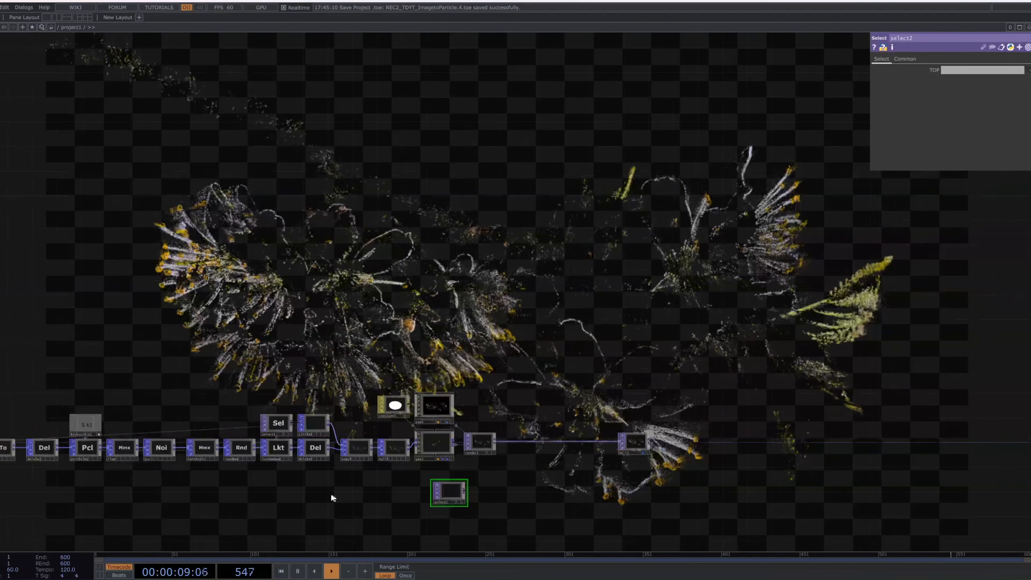
scroll(38, 414, down, 3)
scroll(23, 424, up, 1)
drag(39, 427, 947, 71)
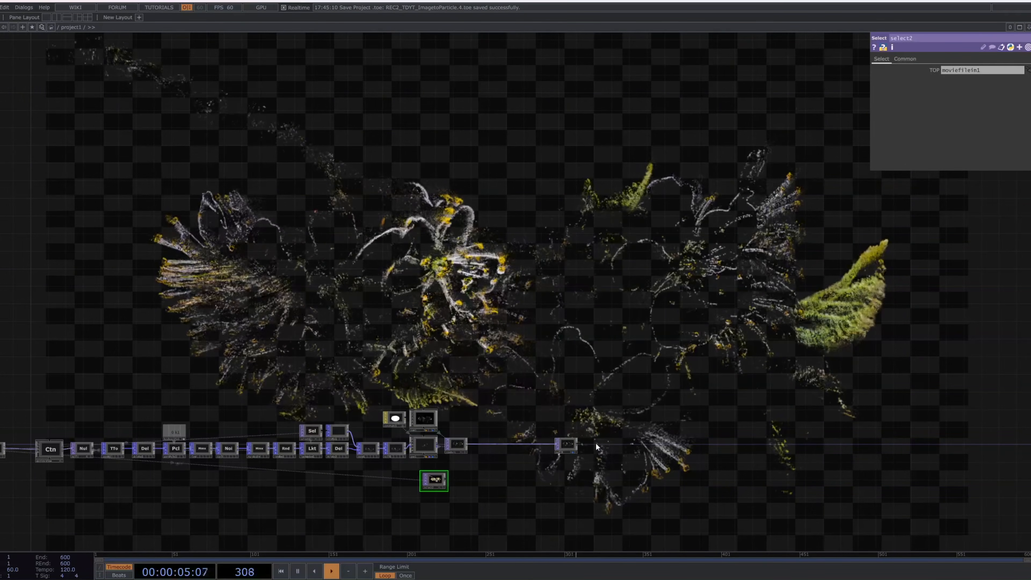
Step: Insert a Composite TOP between render1 and null3 and connect select2 as its second input
scroll(595, 442, up, 4)
drag(668, 421, 352, 443)
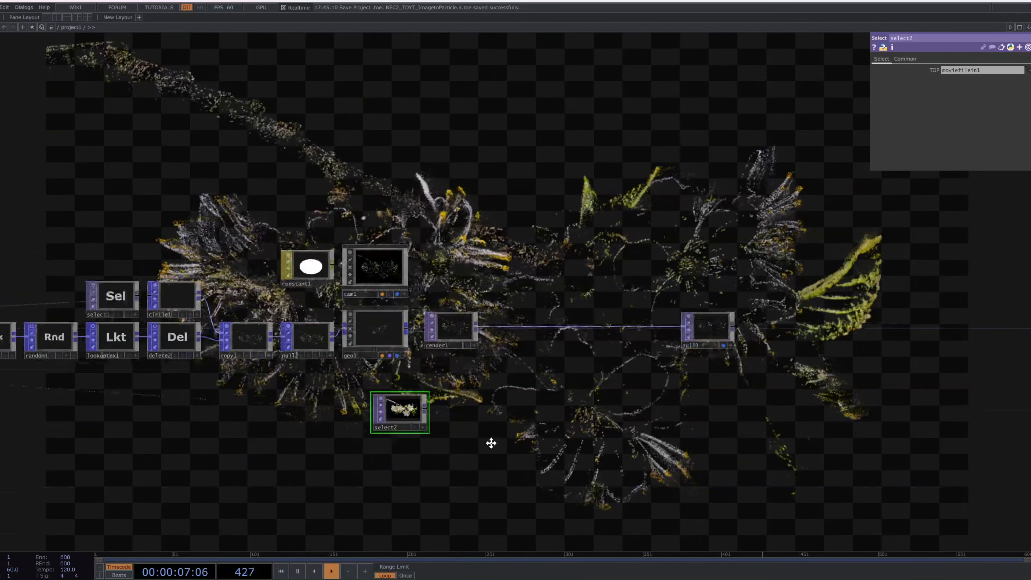
scroll(606, 338, up, 2)
right_click(551, 346)
click(568, 336)
text(comp)
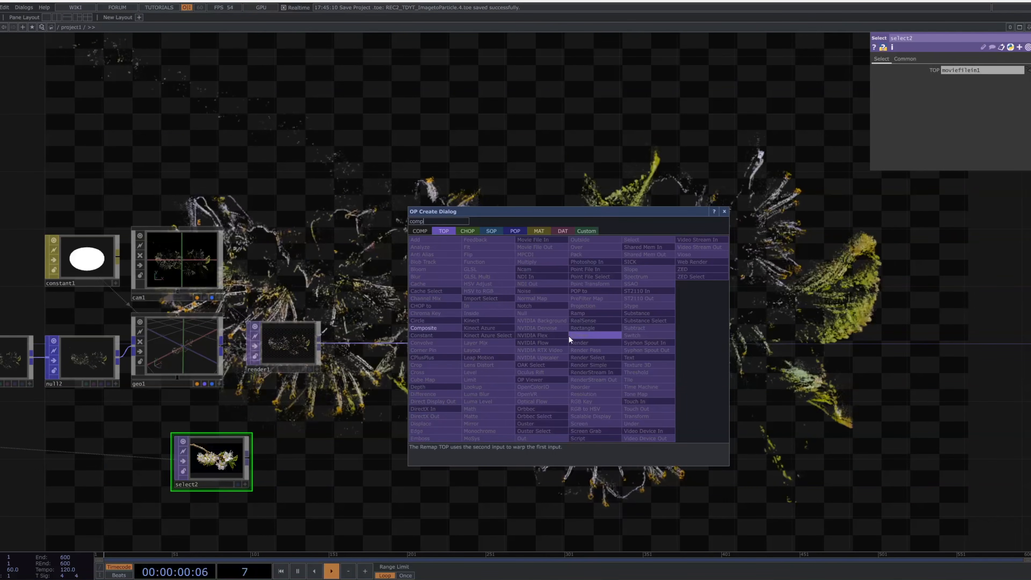
click(457, 328)
click(544, 351)
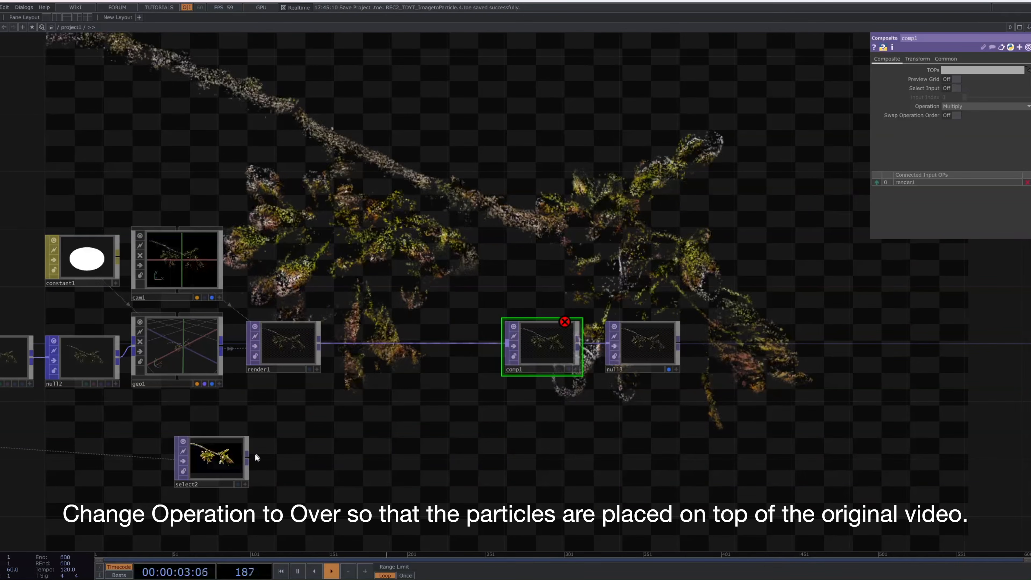
drag(248, 458, 511, 358)
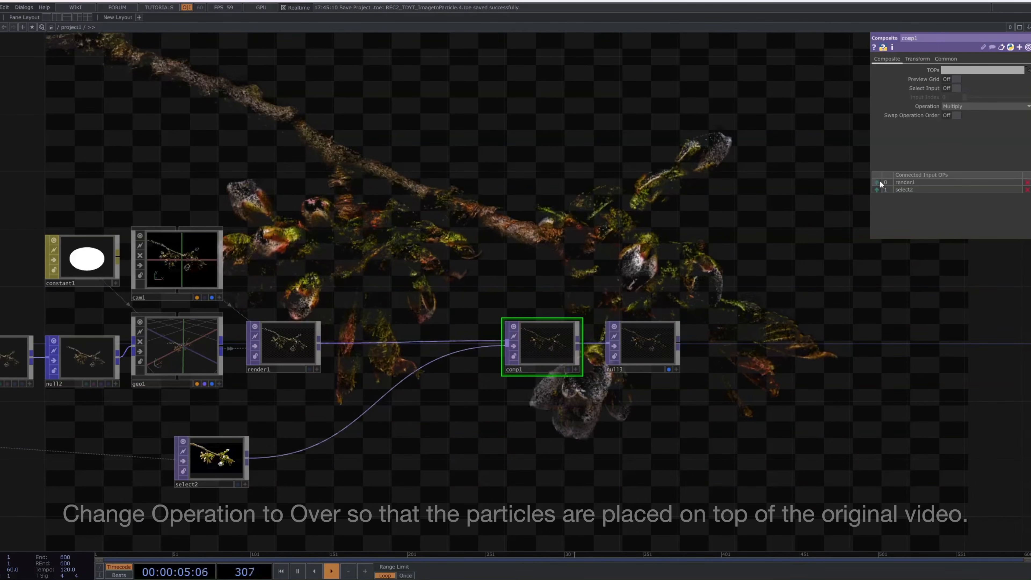
Step: Set comp1's Operation to Over and move comp1 and null3 farther away from render1
click(985, 107)
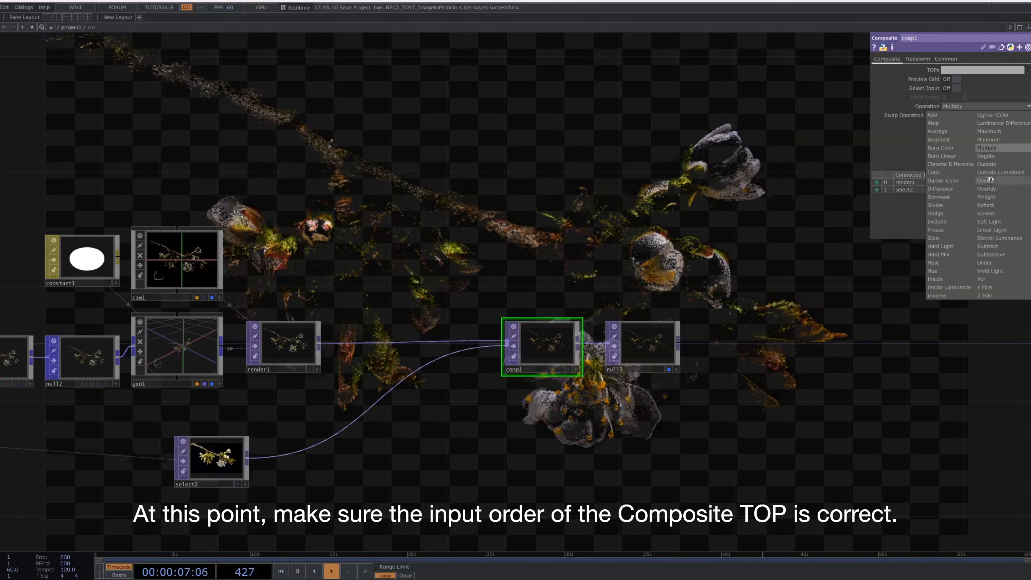
click(982, 180)
right_drag(548, 279, 634, 350)
drag(551, 358, 796, 358)
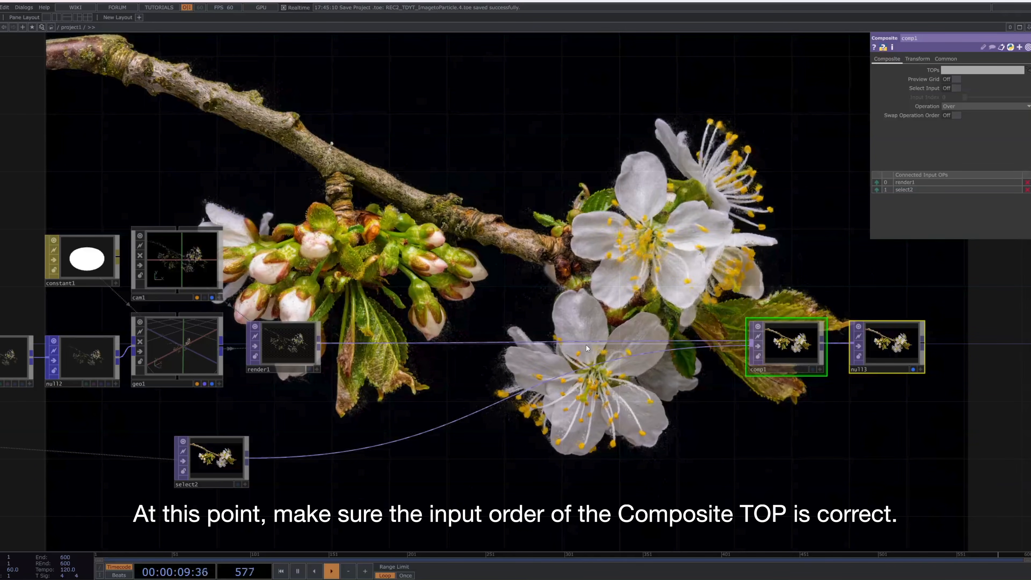
Step: Add a Feedback TOP branching off render1's output, placed above the wire to comp1
right_click(364, 343)
click(382, 337)
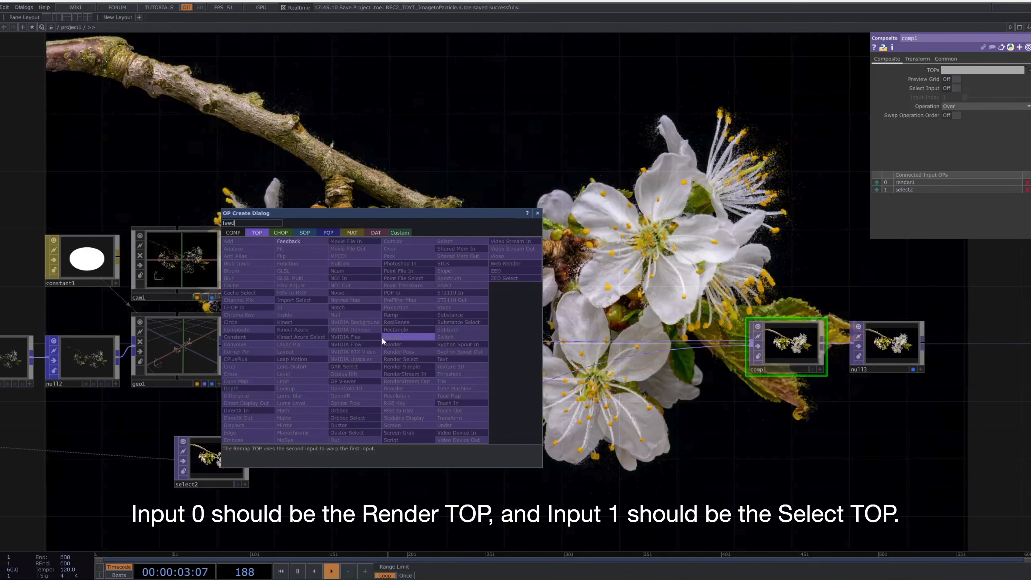
click(318, 241)
click(396, 287)
Step: Insert a Level TOP on the wire between feedback1 and comp1, placing it directly after feedback1
right_click(511, 279)
click(525, 284)
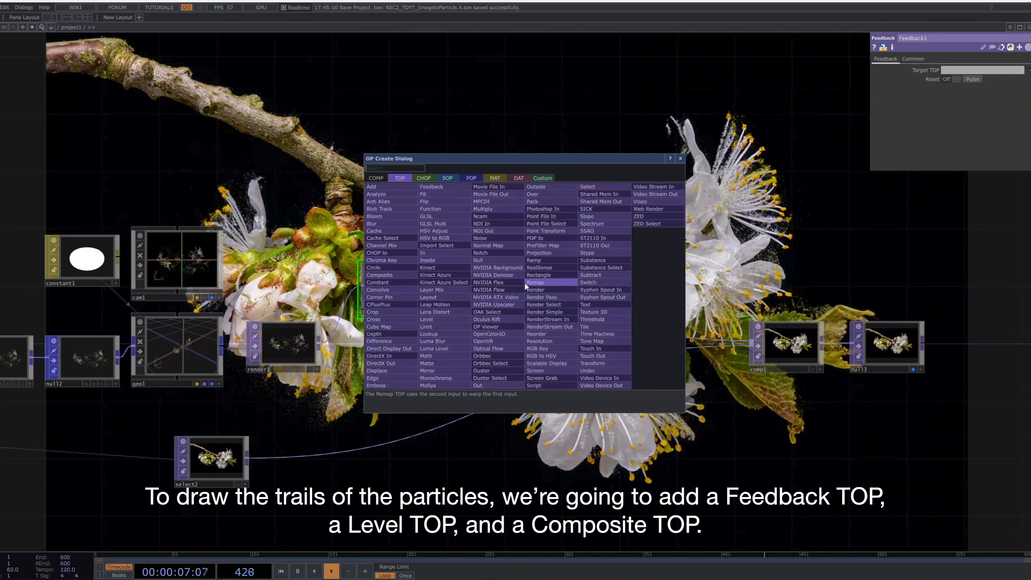
text(level)
key(Return)
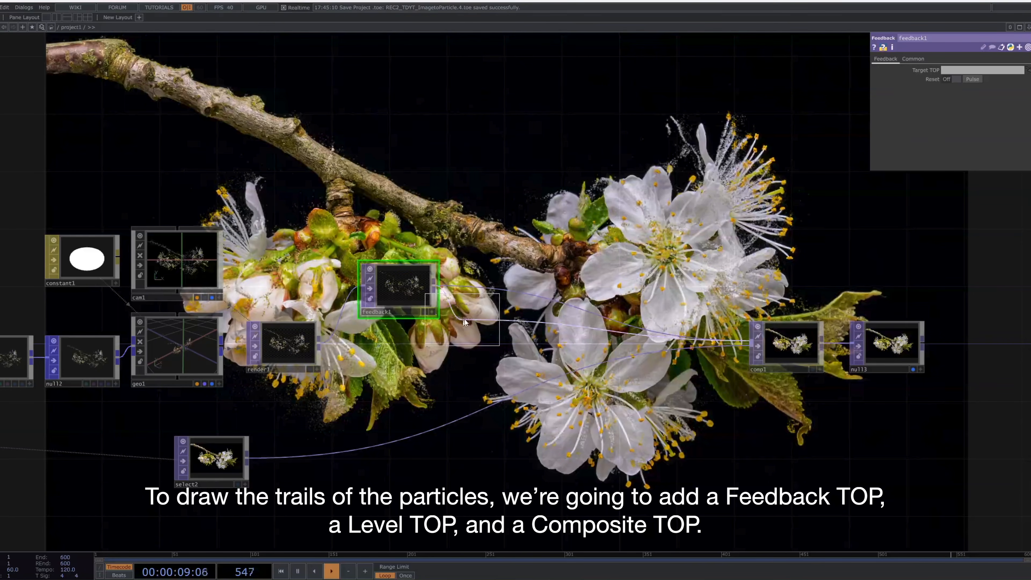
click(502, 289)
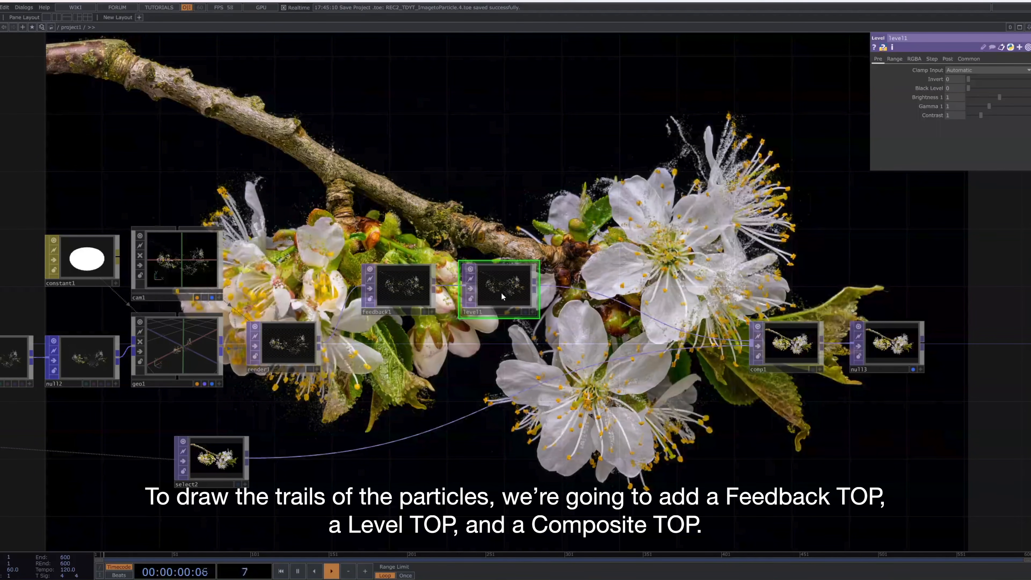
Step: Insert a Composite TOP on the wire between level1 and comp1 and connect render1 as its second input
right_click(582, 288)
click(597, 283)
text(comp)
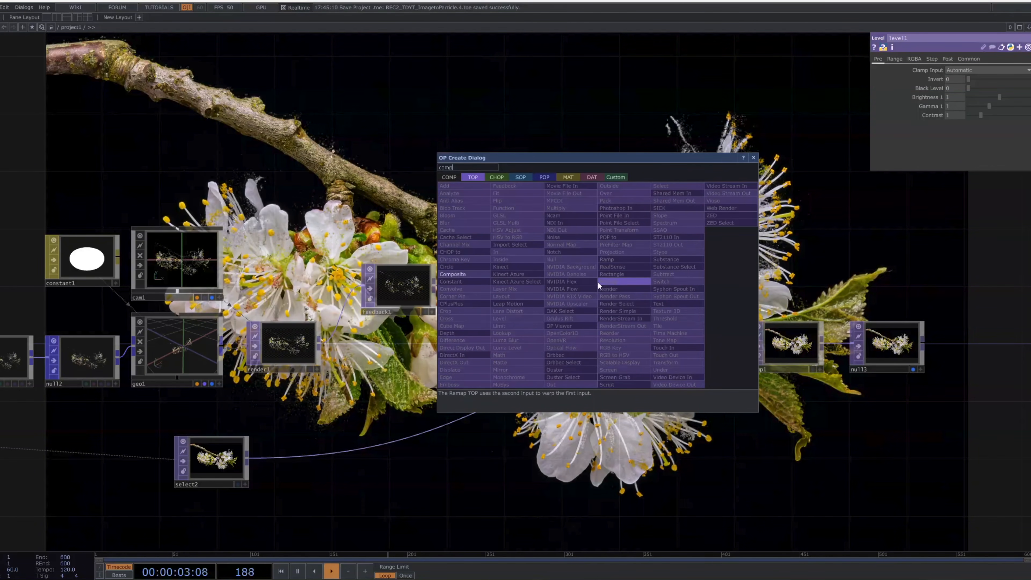
key(Return)
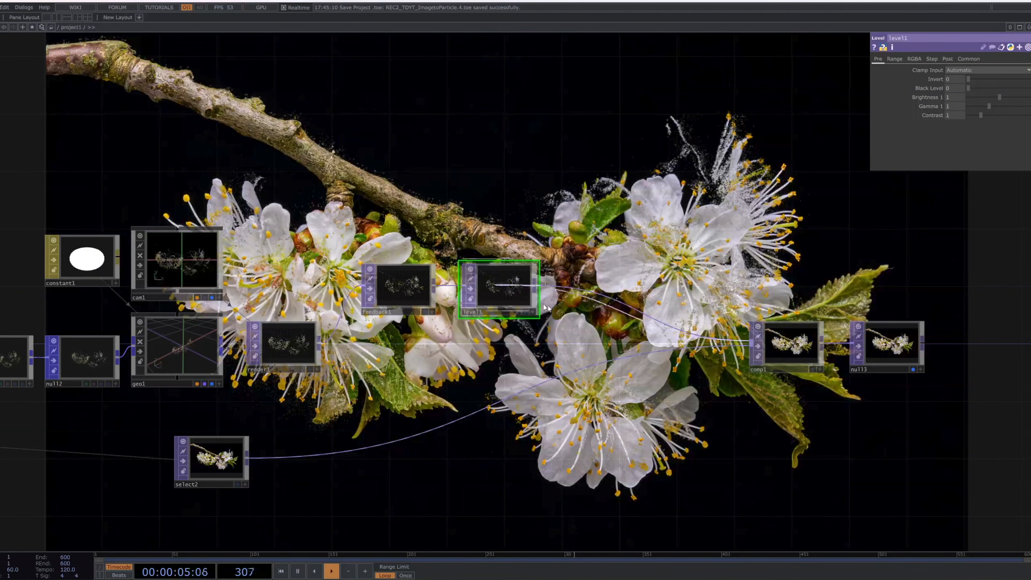
click(615, 317)
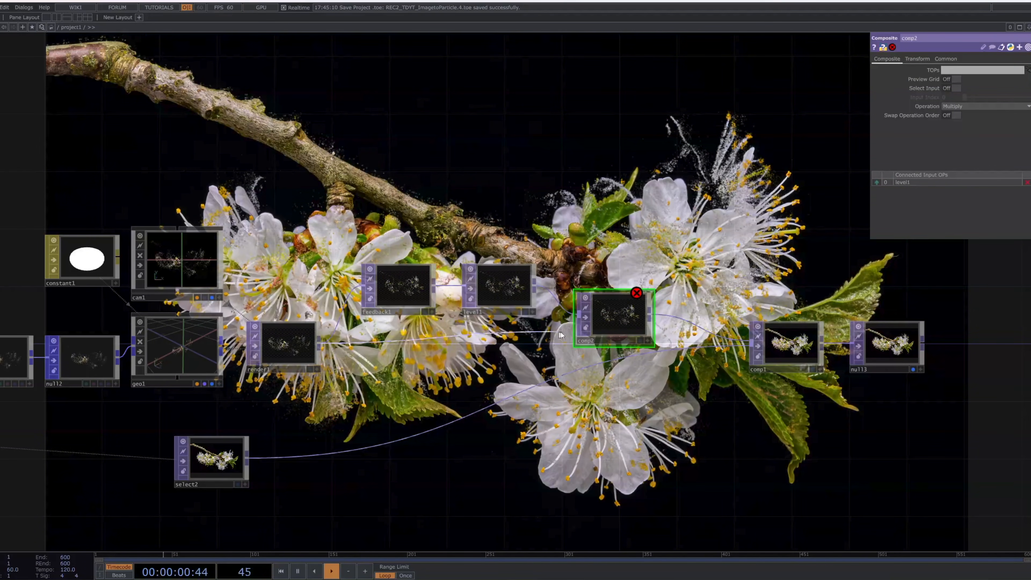
drag(561, 334, 608, 331)
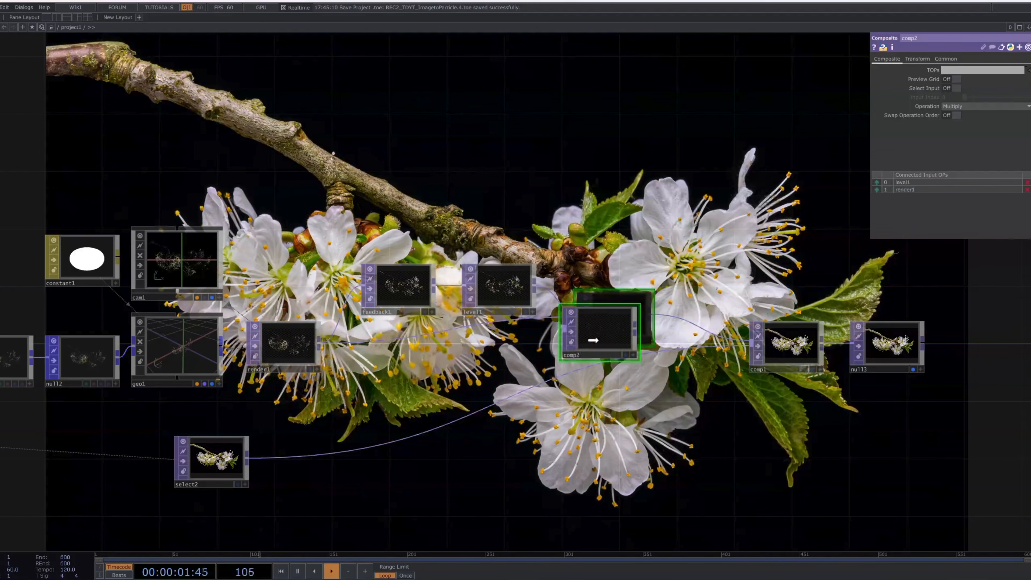
Step: Set comp2's Operation to Over and make comp2 the Target TOP of feedback1
click(990, 106)
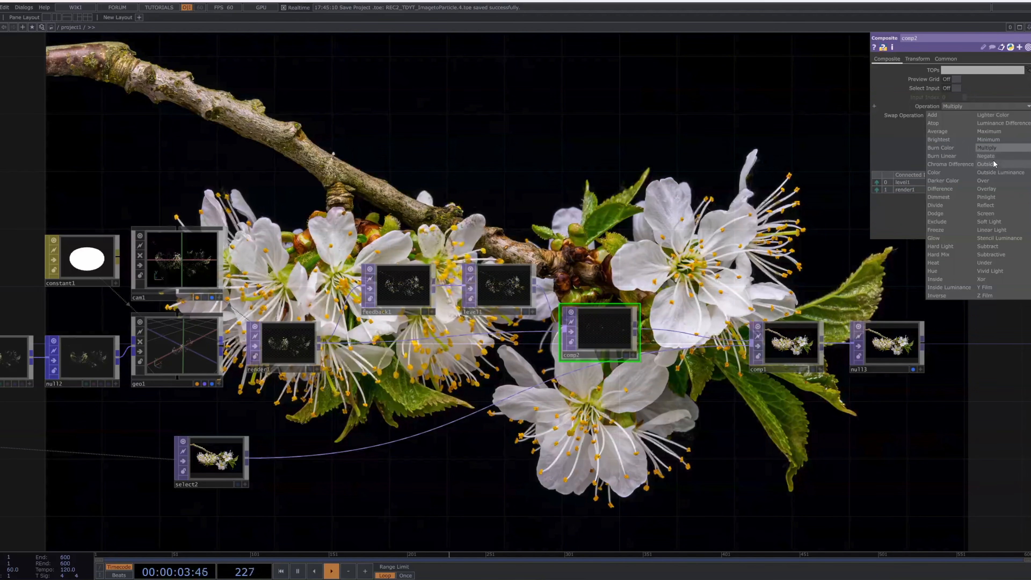
click(991, 181)
drag(616, 329, 414, 286)
Step: Lower level1's Opacity to 0.77 so the particle trails fade
click(502, 286)
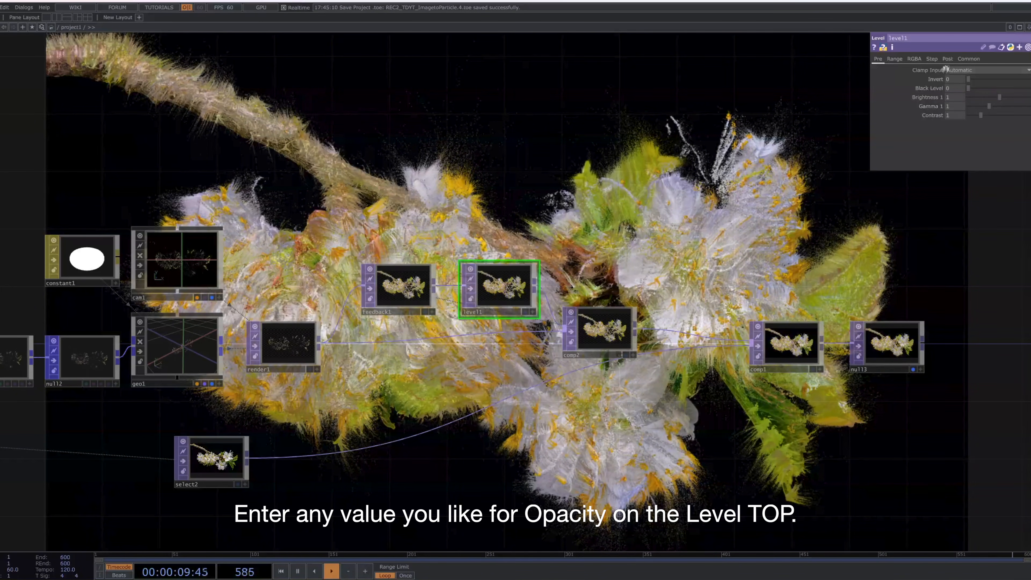
click(1016, 80)
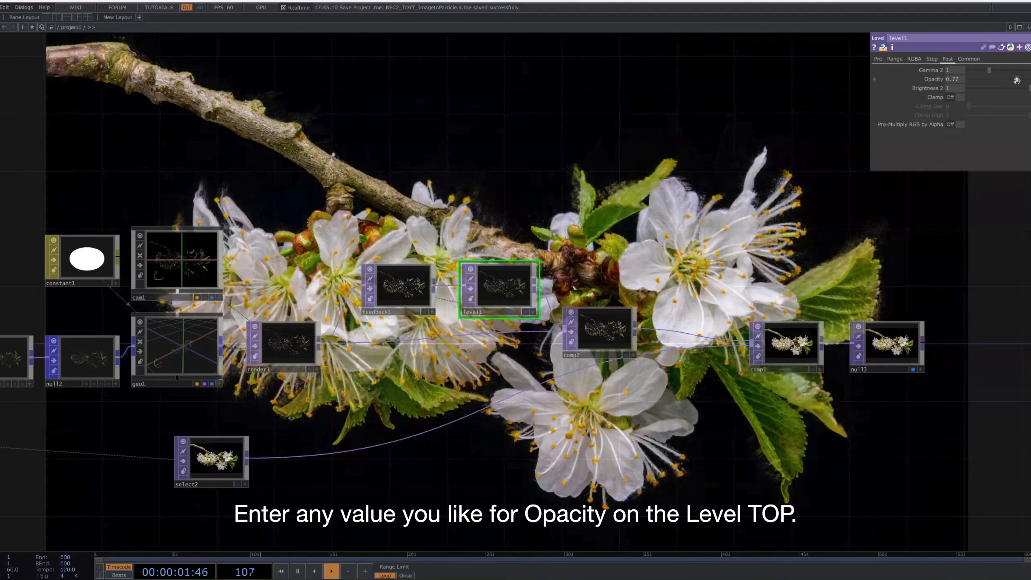
Step: Export keyboardin1's k1 channel to the Reset Pulse parameter of feedback1, then save the project
scroll(581, 199, down, 5)
drag(459, 184, 598, 220)
drag(102, 288, 967, 81)
click(968, 80)
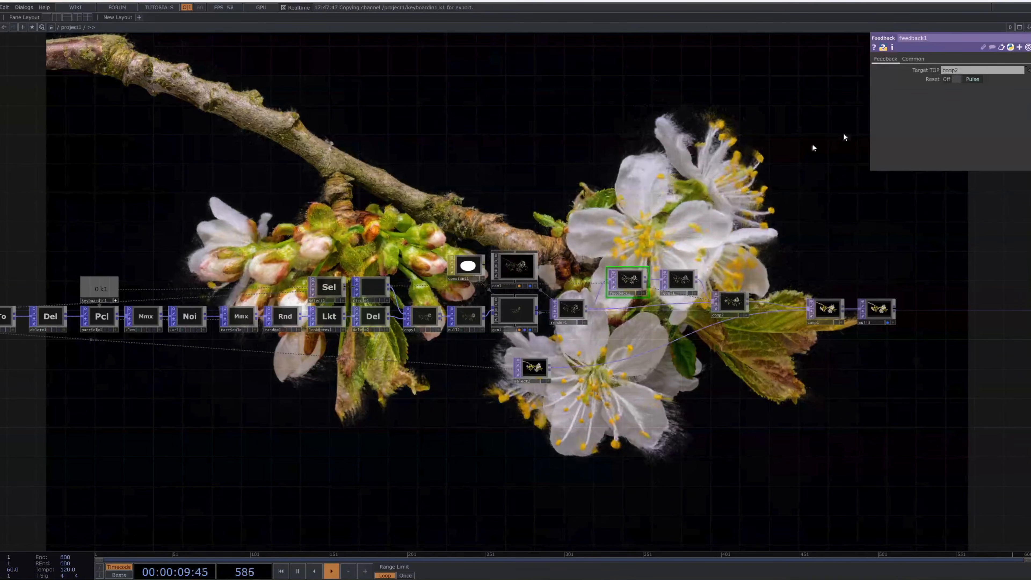
drag(597, 214, 635, 222)
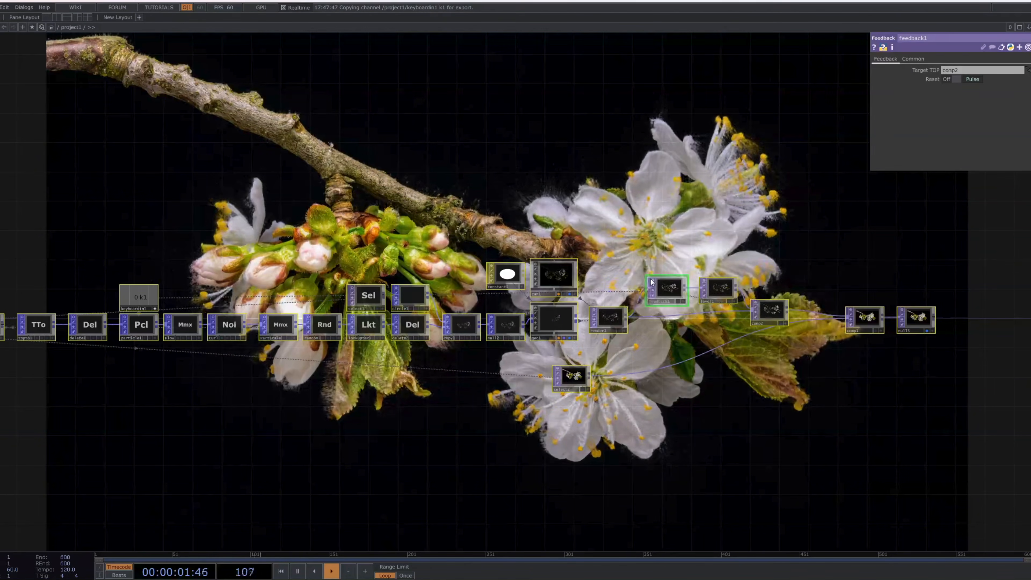
key(ctrl+s)
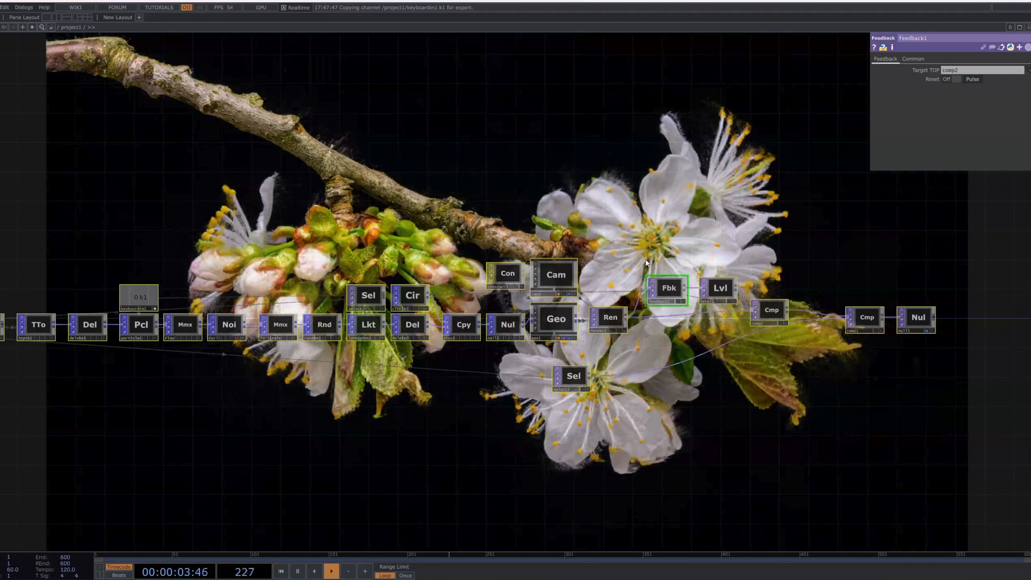
Step: Review the movement-related parameters of the Curl noise, Flow math mix, particle1, opticalFlow and delete2 operators
drag(426, 239, 611, 249)
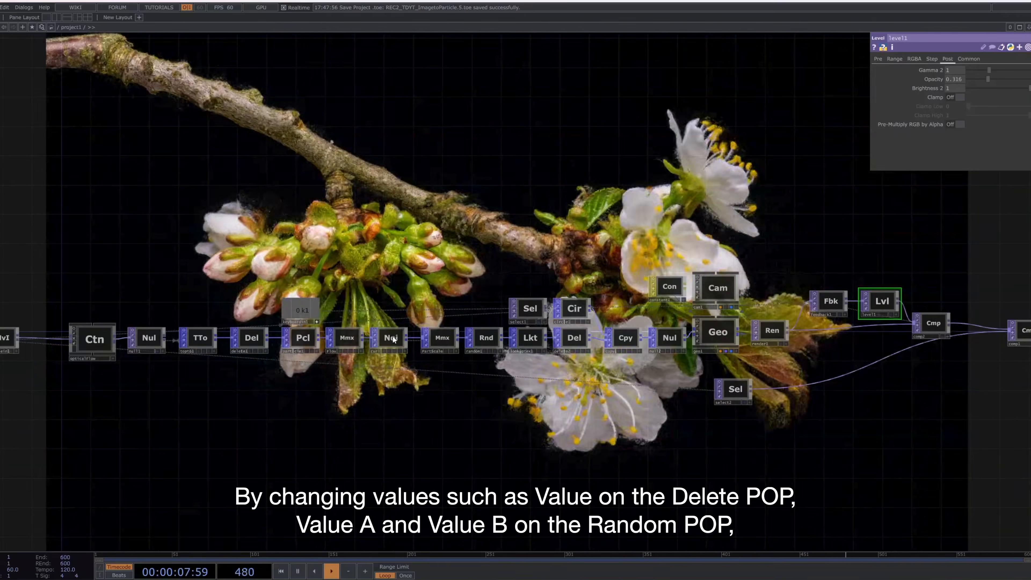
click(393, 340)
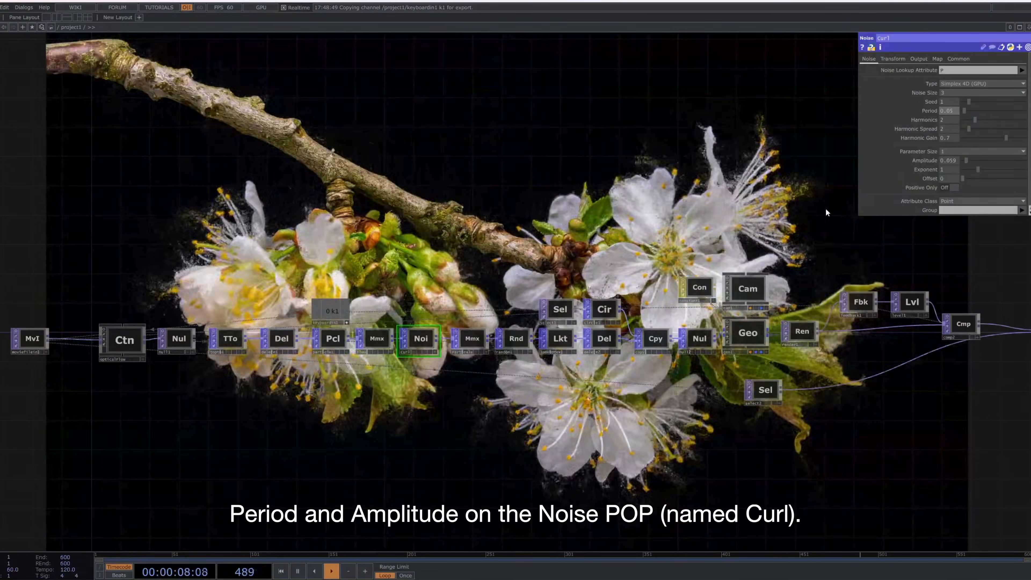
click(377, 339)
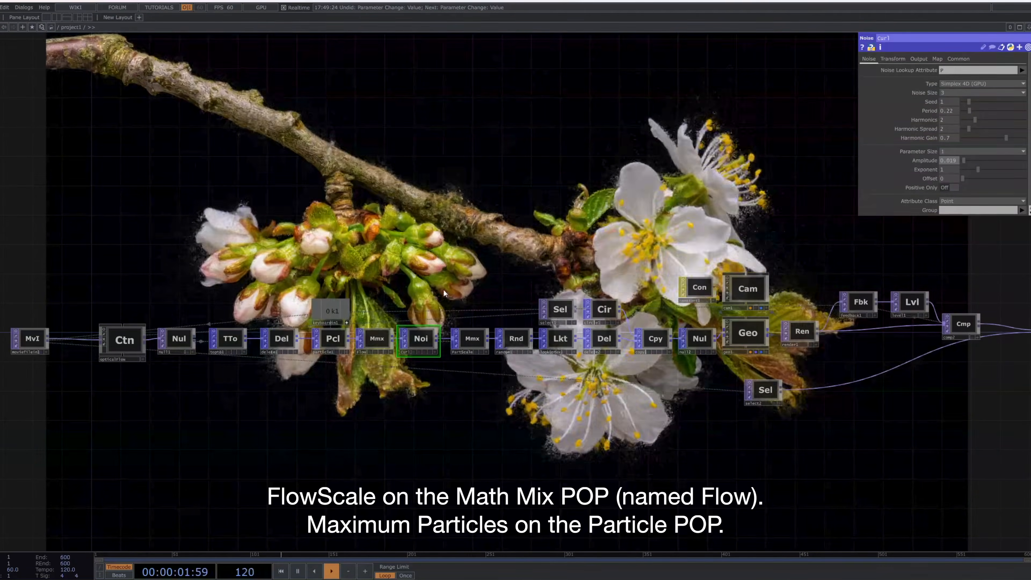
click(332, 338)
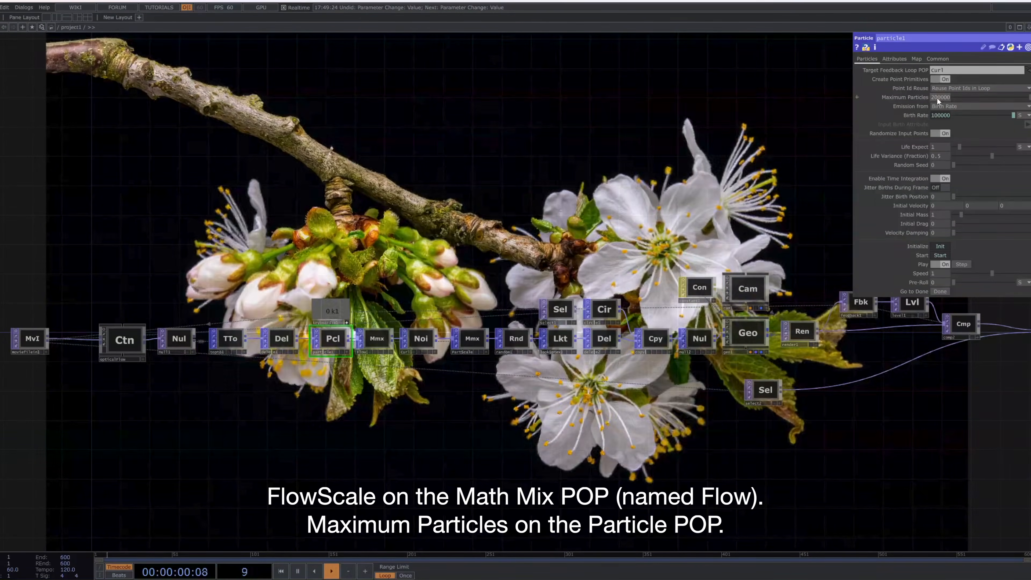
drag(182, 386, 247, 411)
click(189, 364)
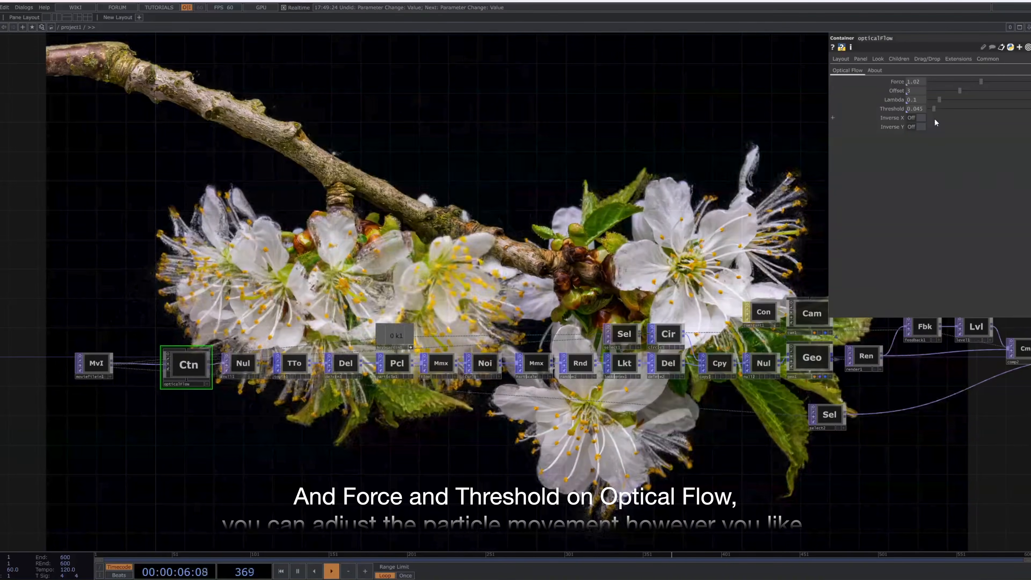
drag(889, 447, 615, 463)
click(702, 343)
scroll(797, 463, down, 3)
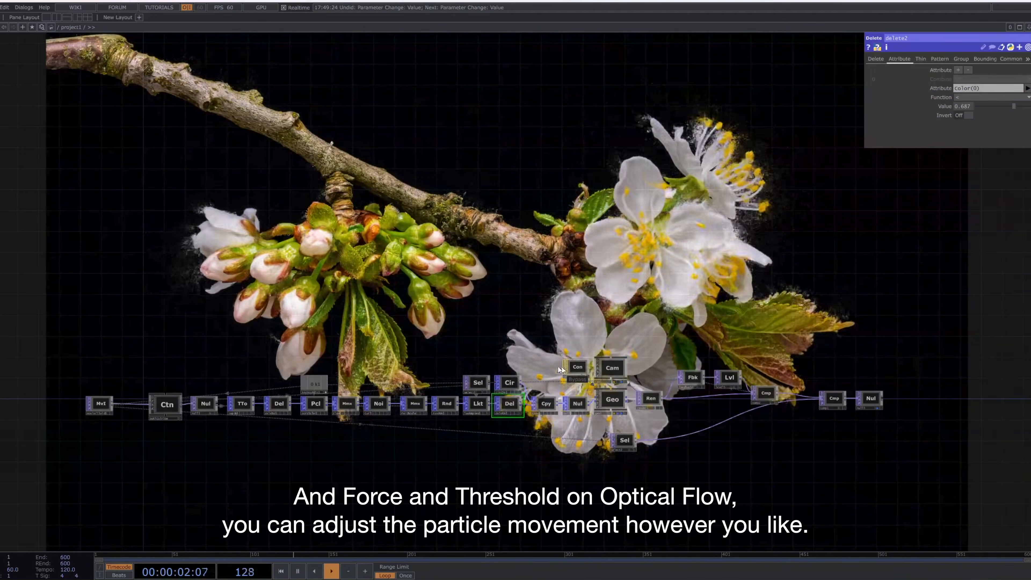
click(346, 404)
click(376, 406)
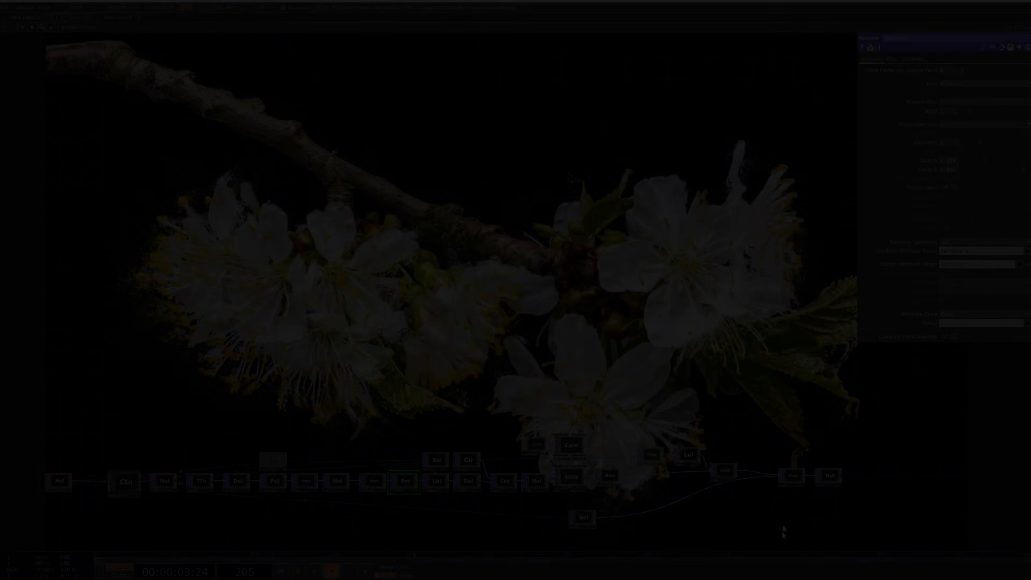
Step: Move comp1 close behind comp2 and align the two Composite TOPs
scroll(784, 529, up, 3)
drag(758, 494, 658, 487)
scroll(659, 487, up, 5)
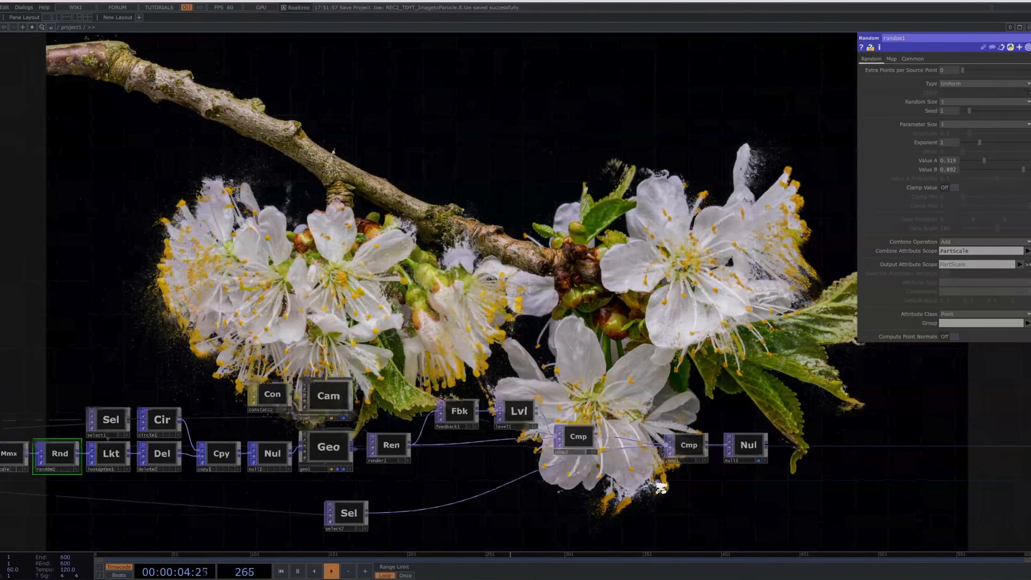
drag(696, 415, 595, 415)
drag(670, 412, 471, 450)
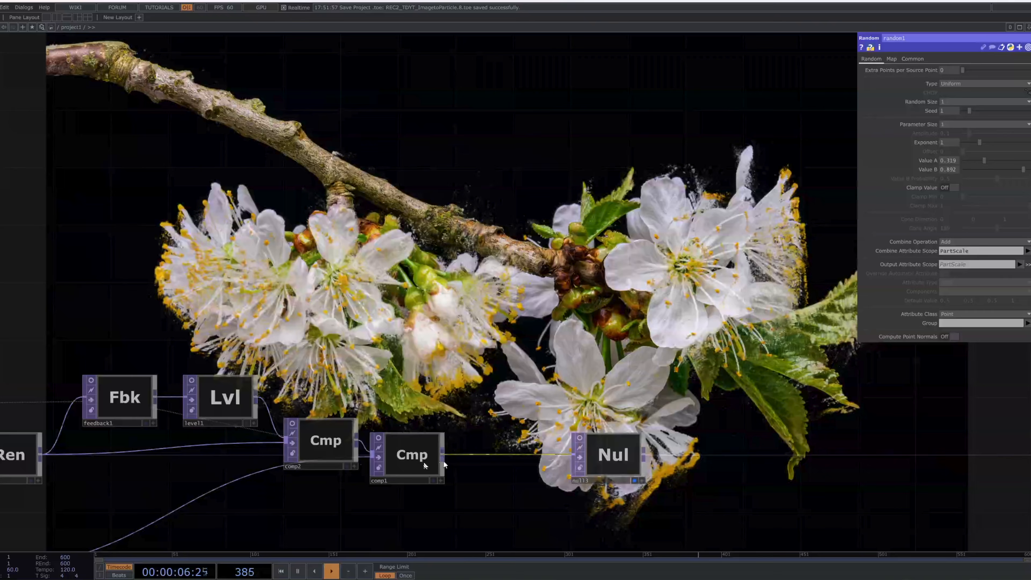
drag(407, 452, 407, 437)
Step: Insert a Bloom TOP between comp1 and null3 and move null3 directly beside it
right_click(470, 441)
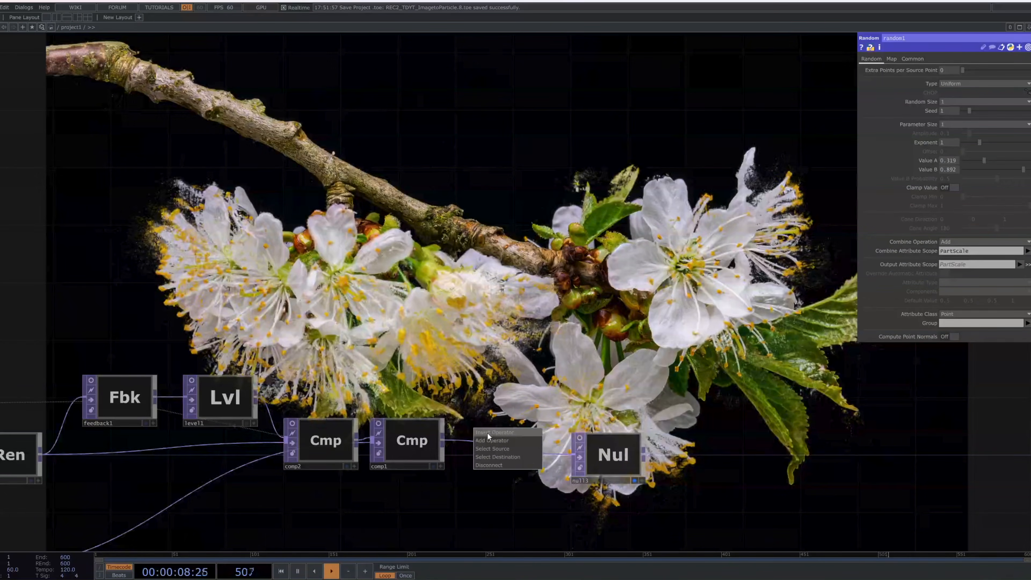
click(488, 432)
text(blo)
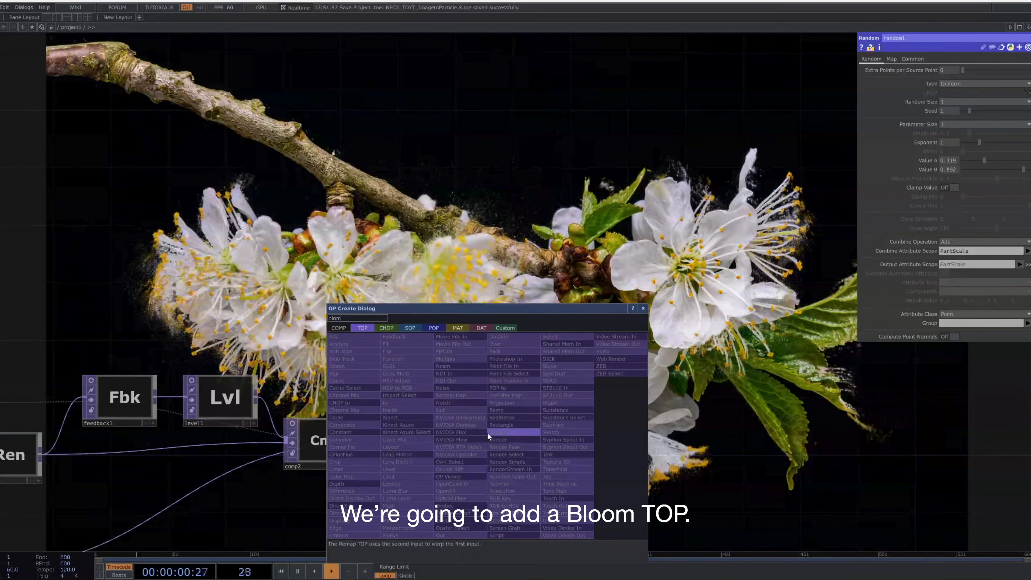
click(357, 366)
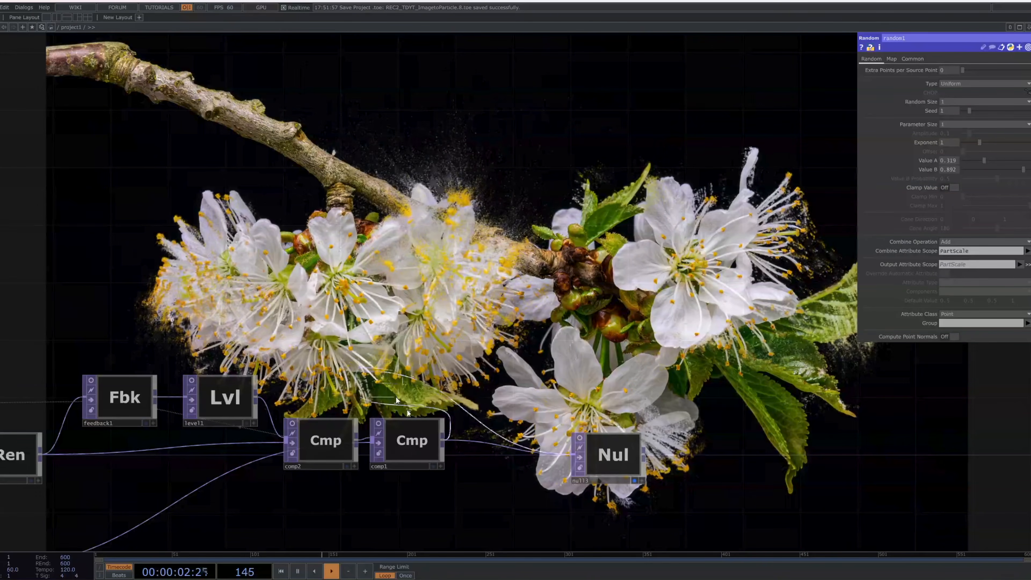
click(493, 443)
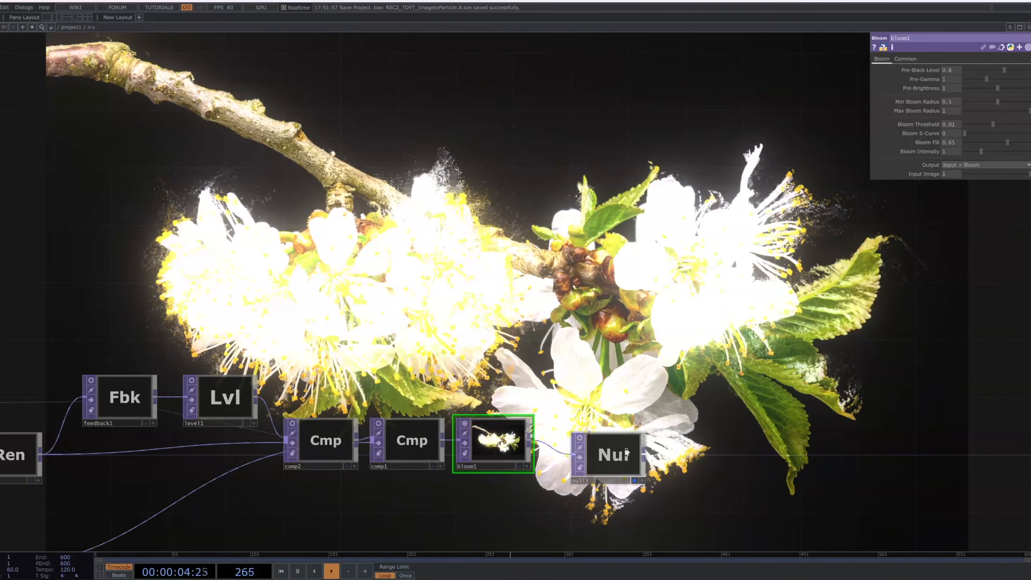
drag(626, 451, 597, 437)
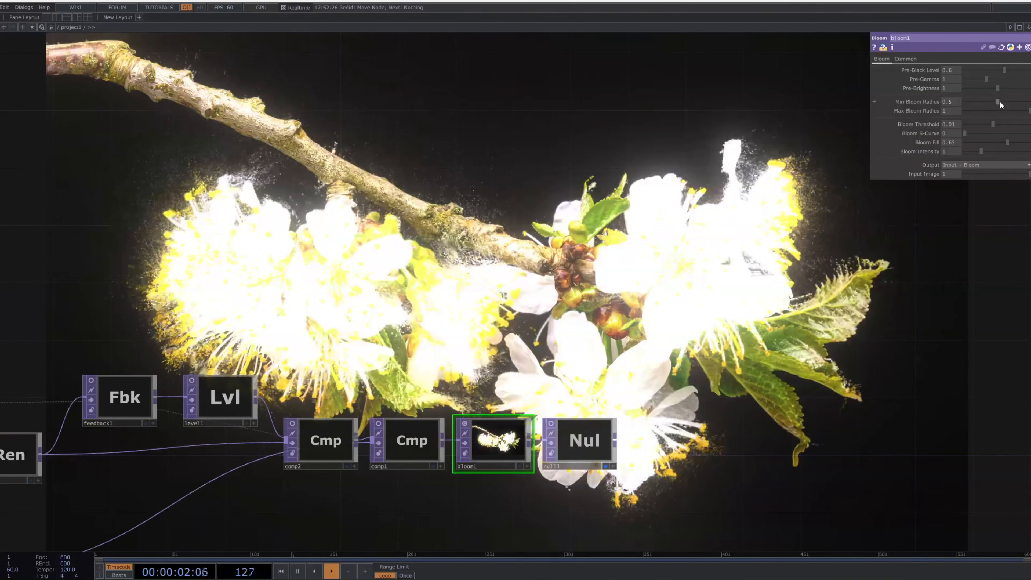
Step: Set bloom1's Min Bloom Radius to about 0.196, Bloom Fill to 0.555 and Bloom Intensity to 0.41
drag(999, 105, 980, 114)
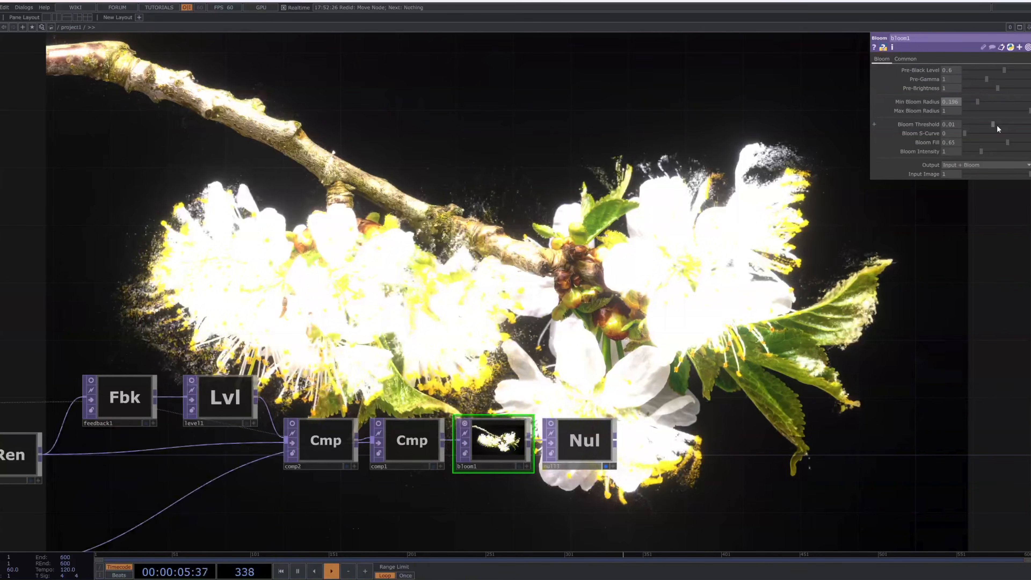
click(1000, 143)
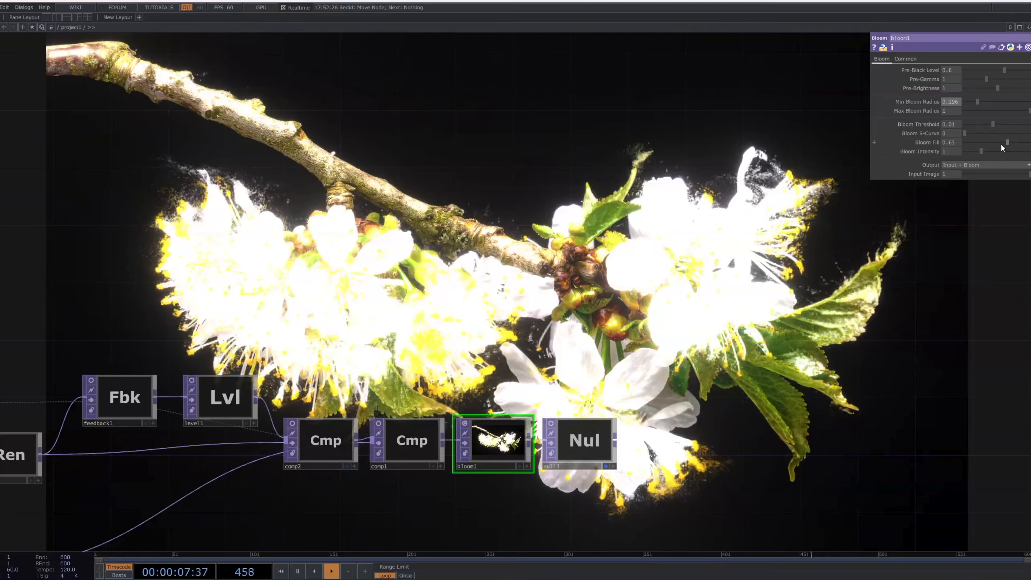
click(1001, 143)
click(974, 152)
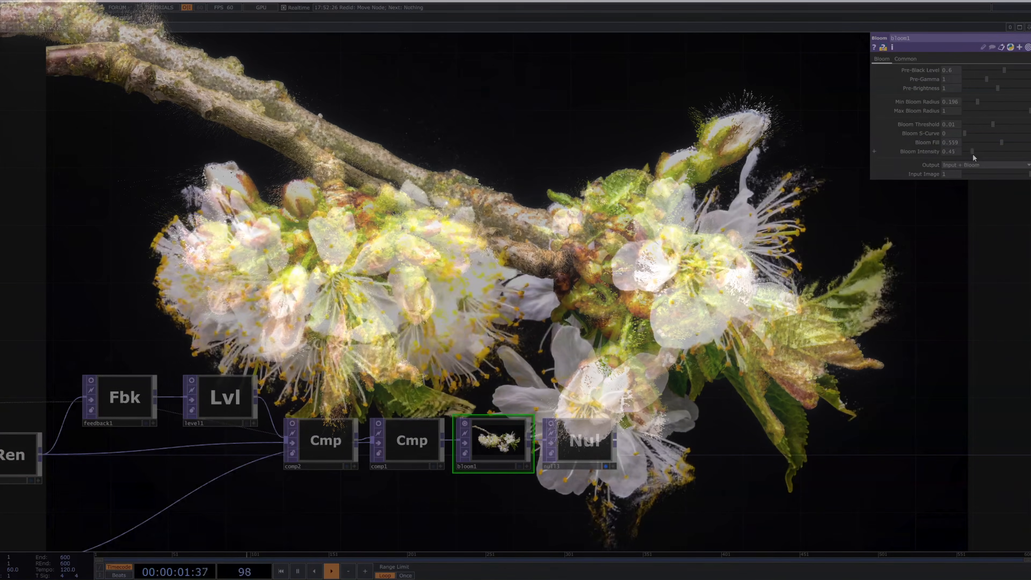